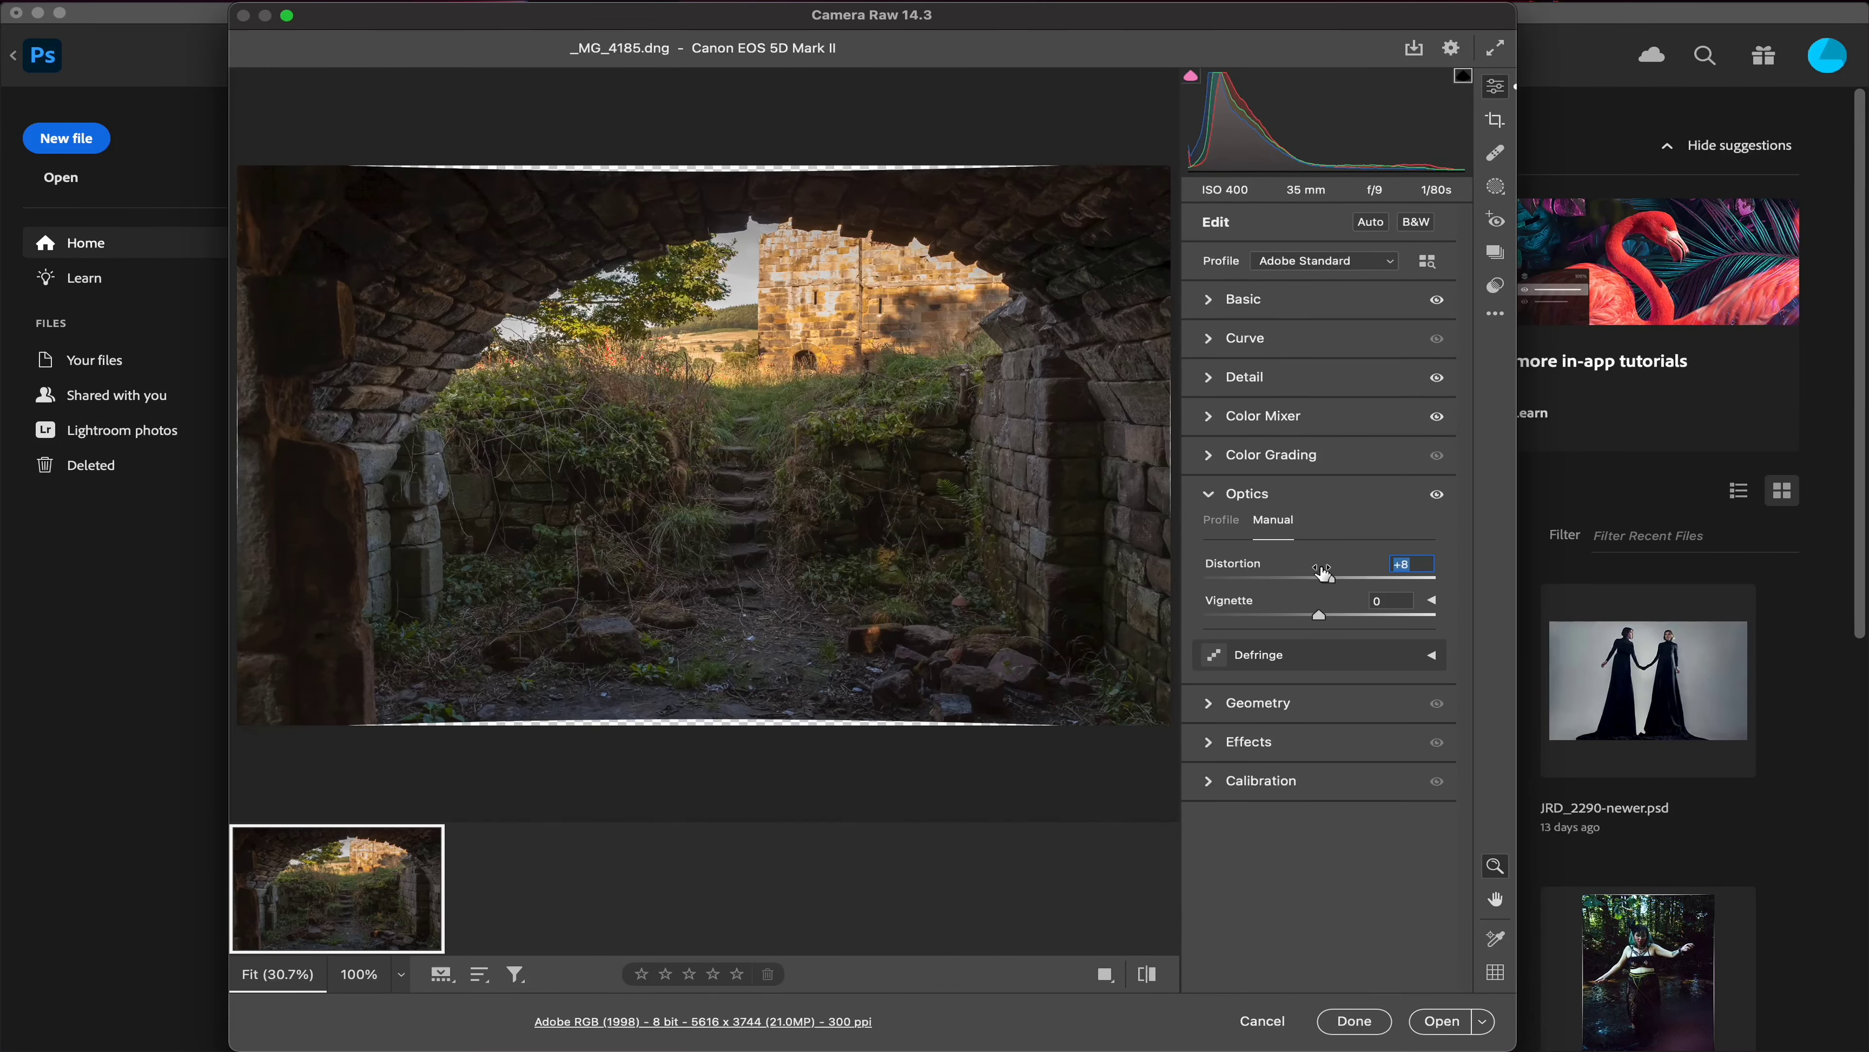
- Try the manual Optics vignette on the archway photo at +69 and at -80
drag(1314, 598, 1396, 611)
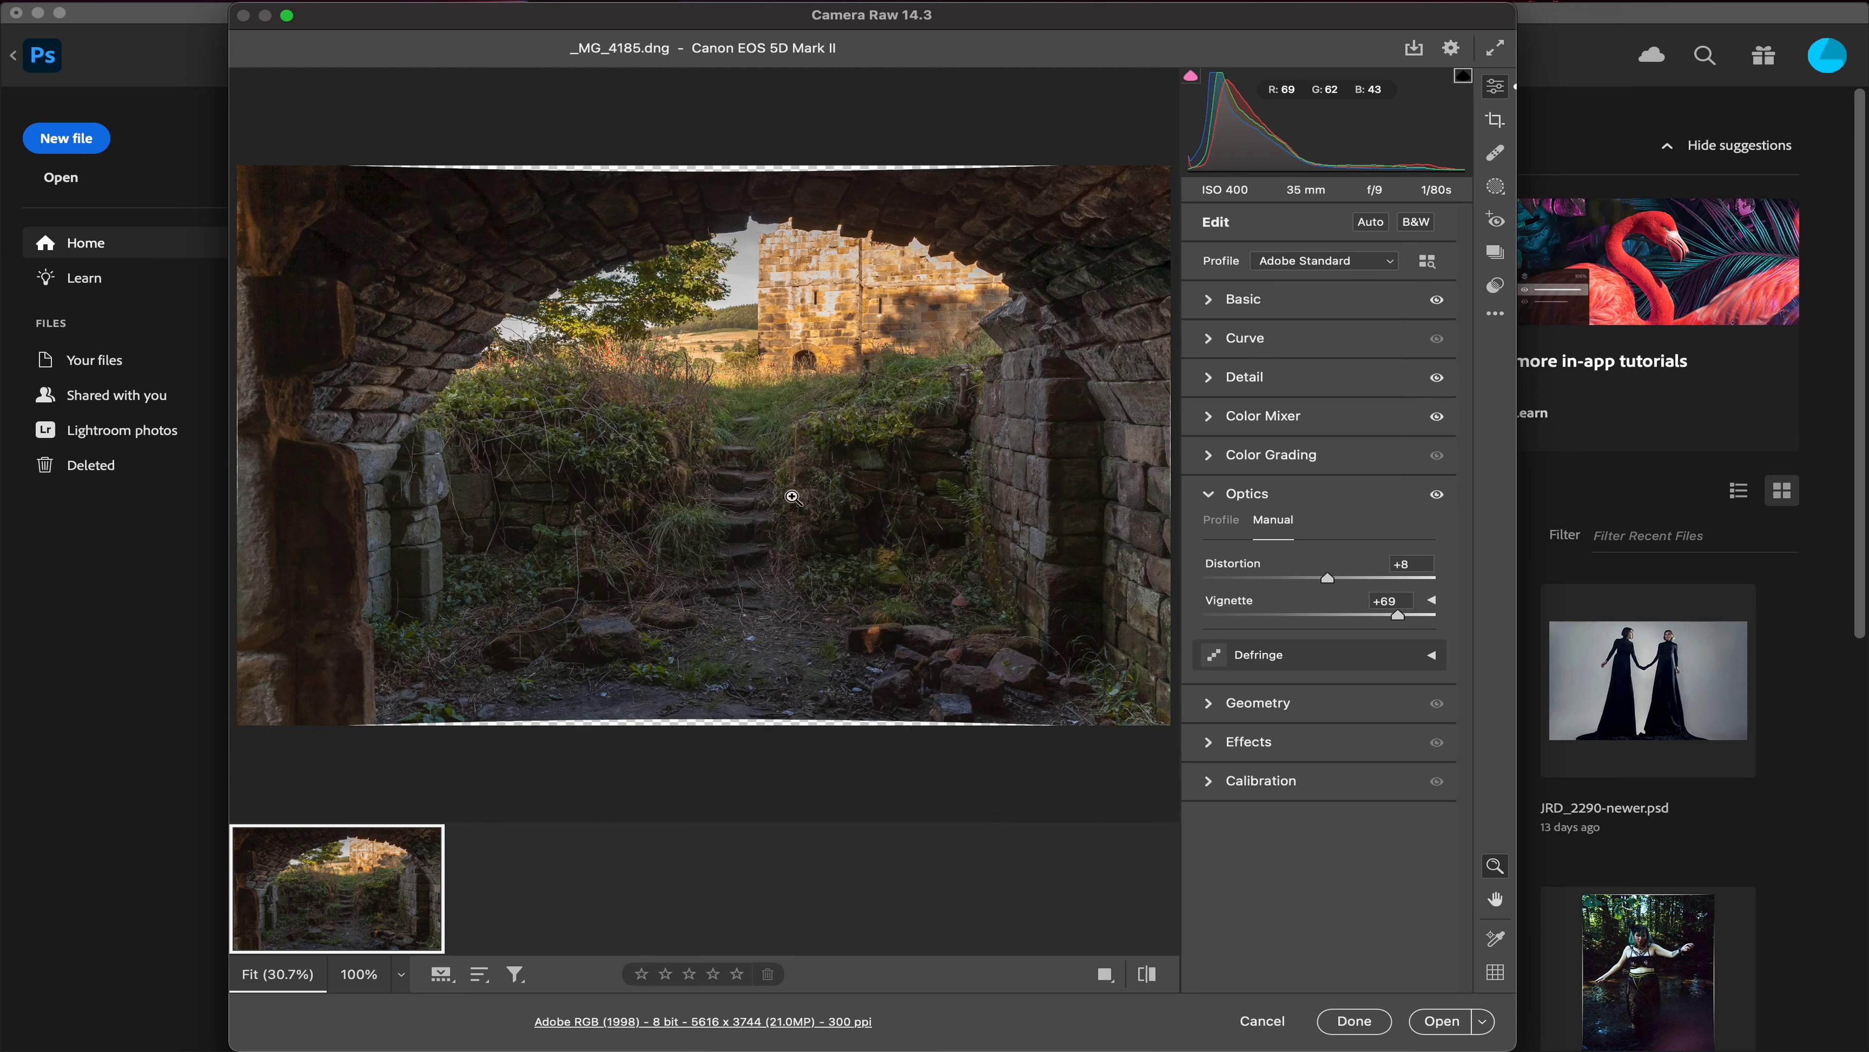
drag(1400, 623, 1227, 617)
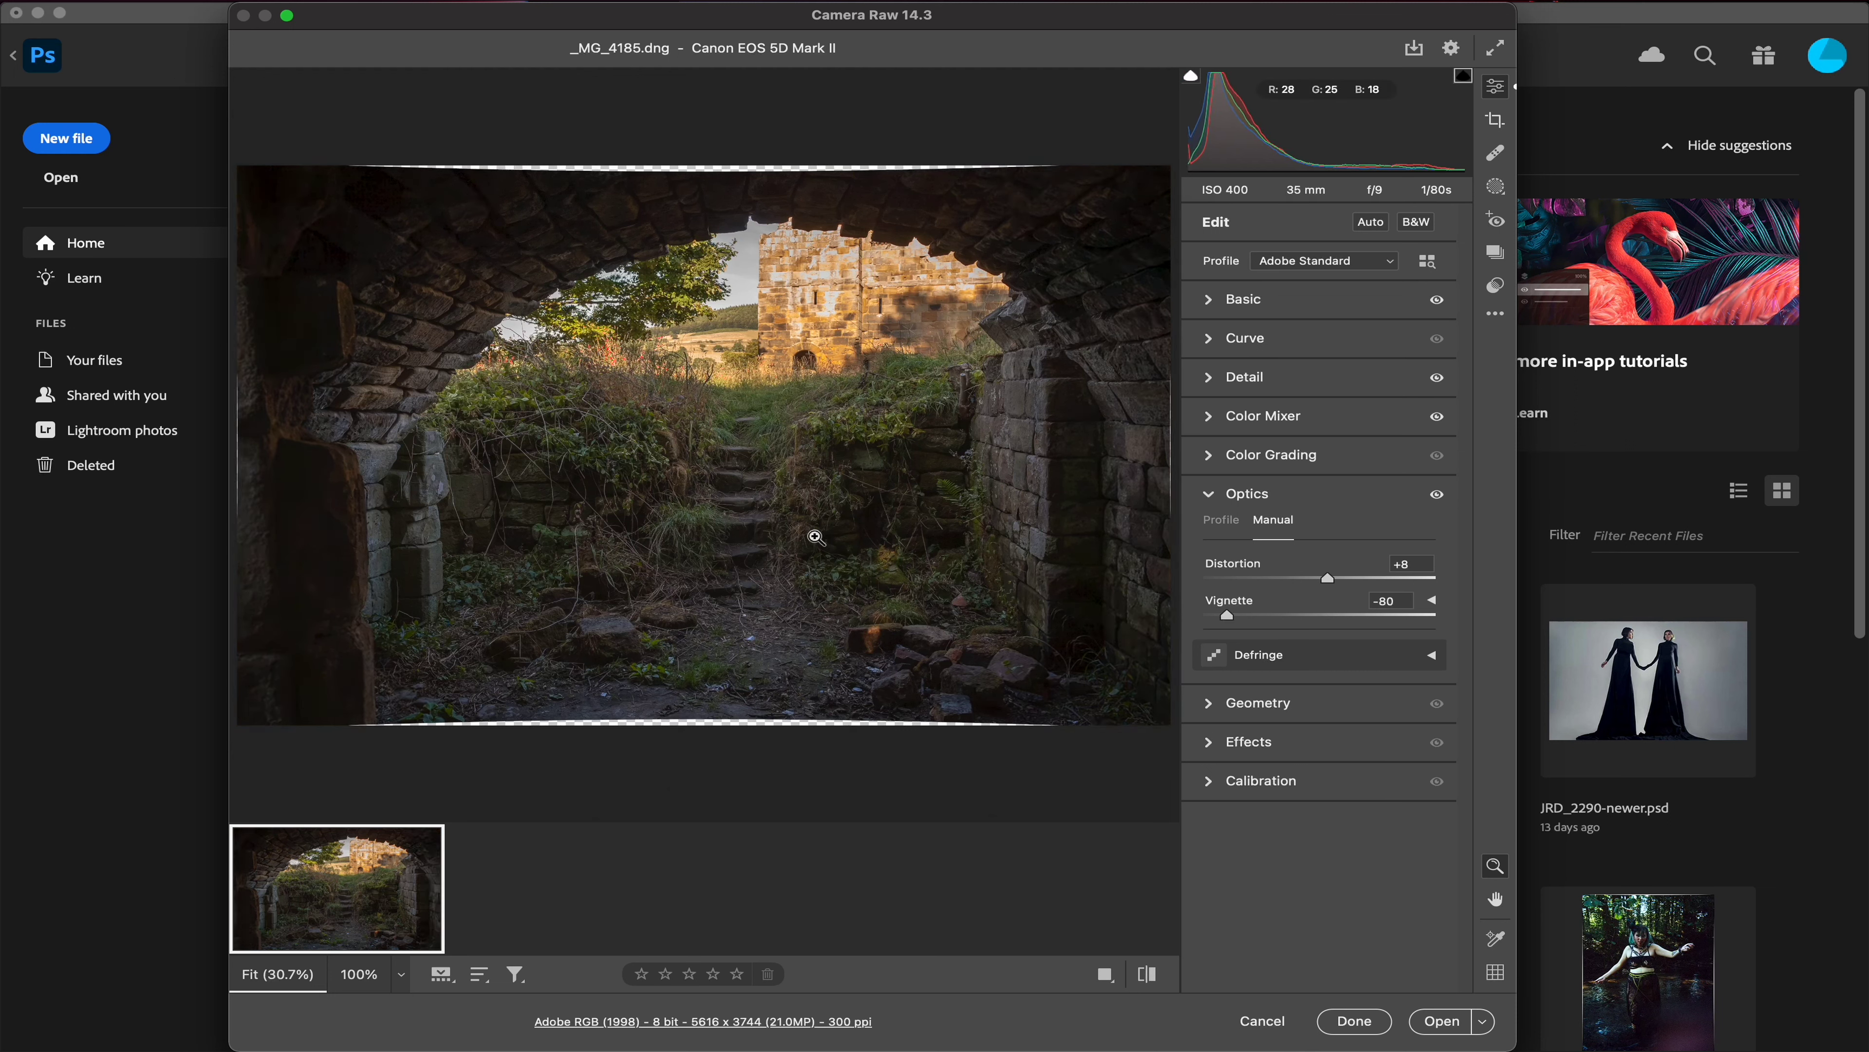
click(1370, 622)
key(Down)
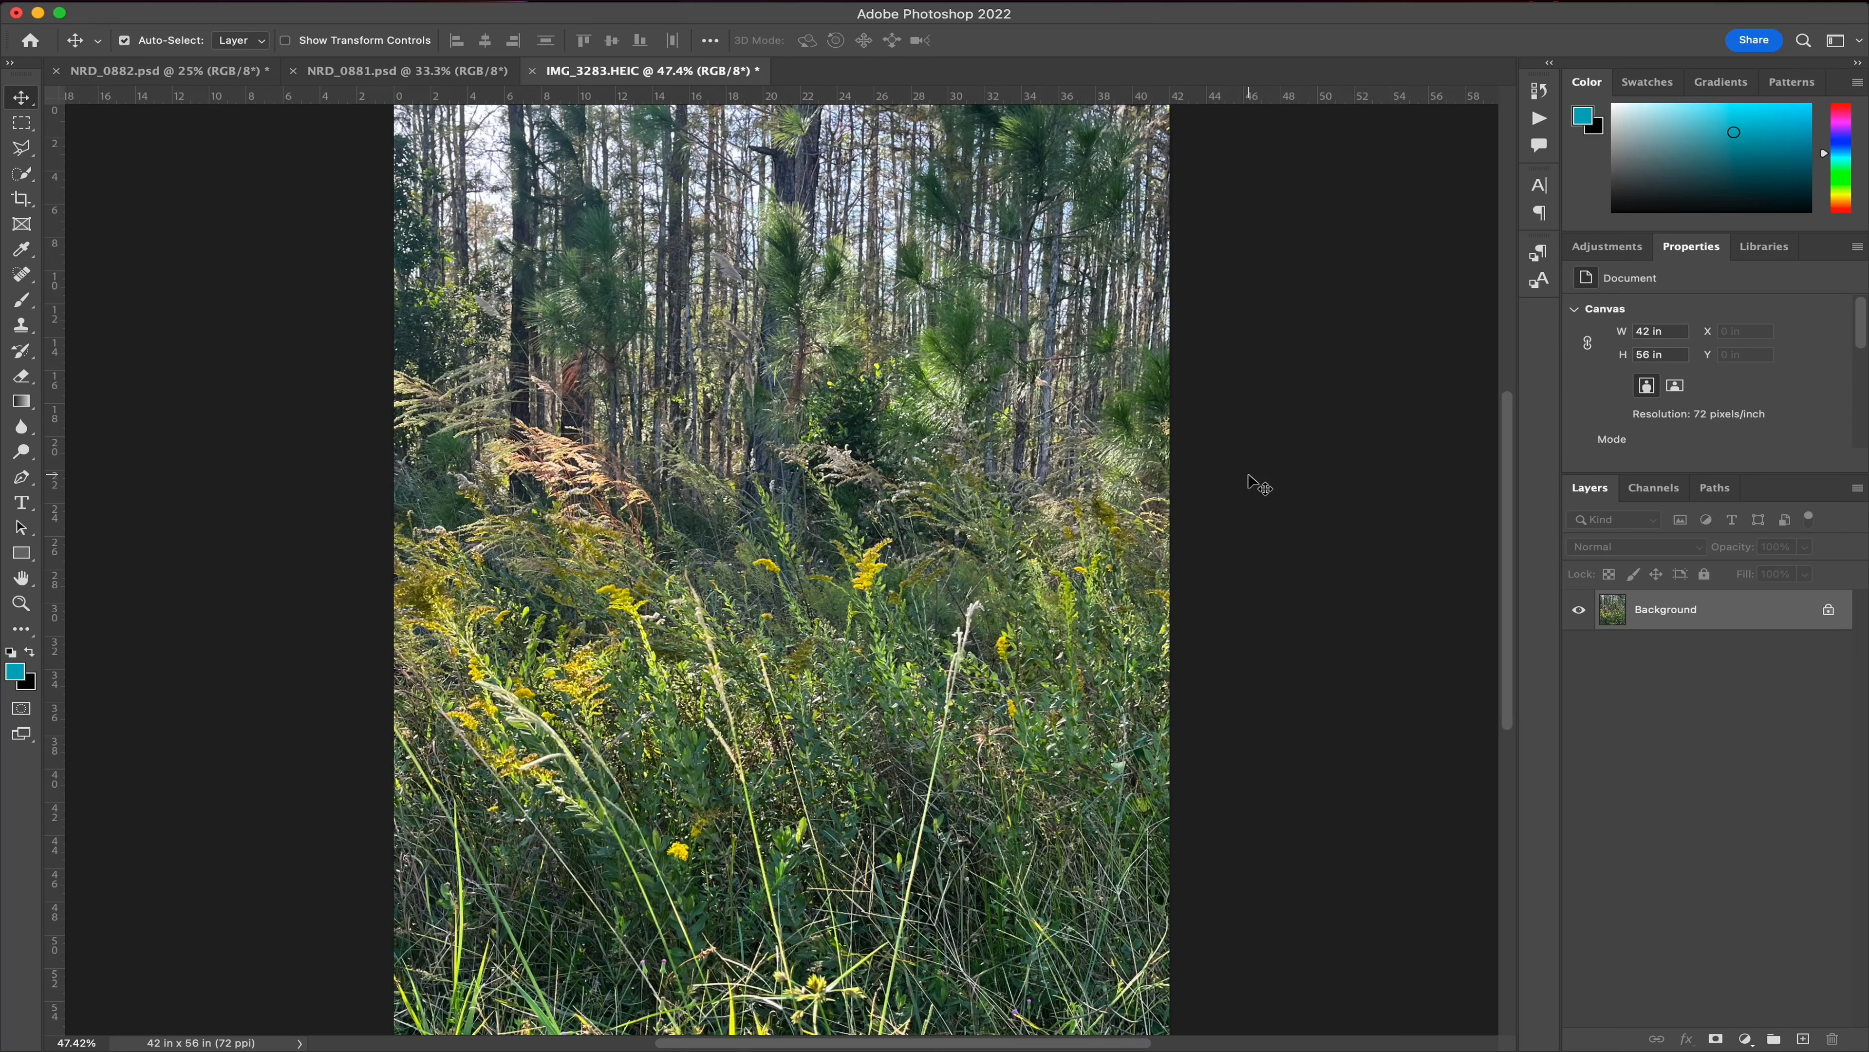
- Duplicate the Background layer of the forest photo as Background copy
right_click(1647, 630)
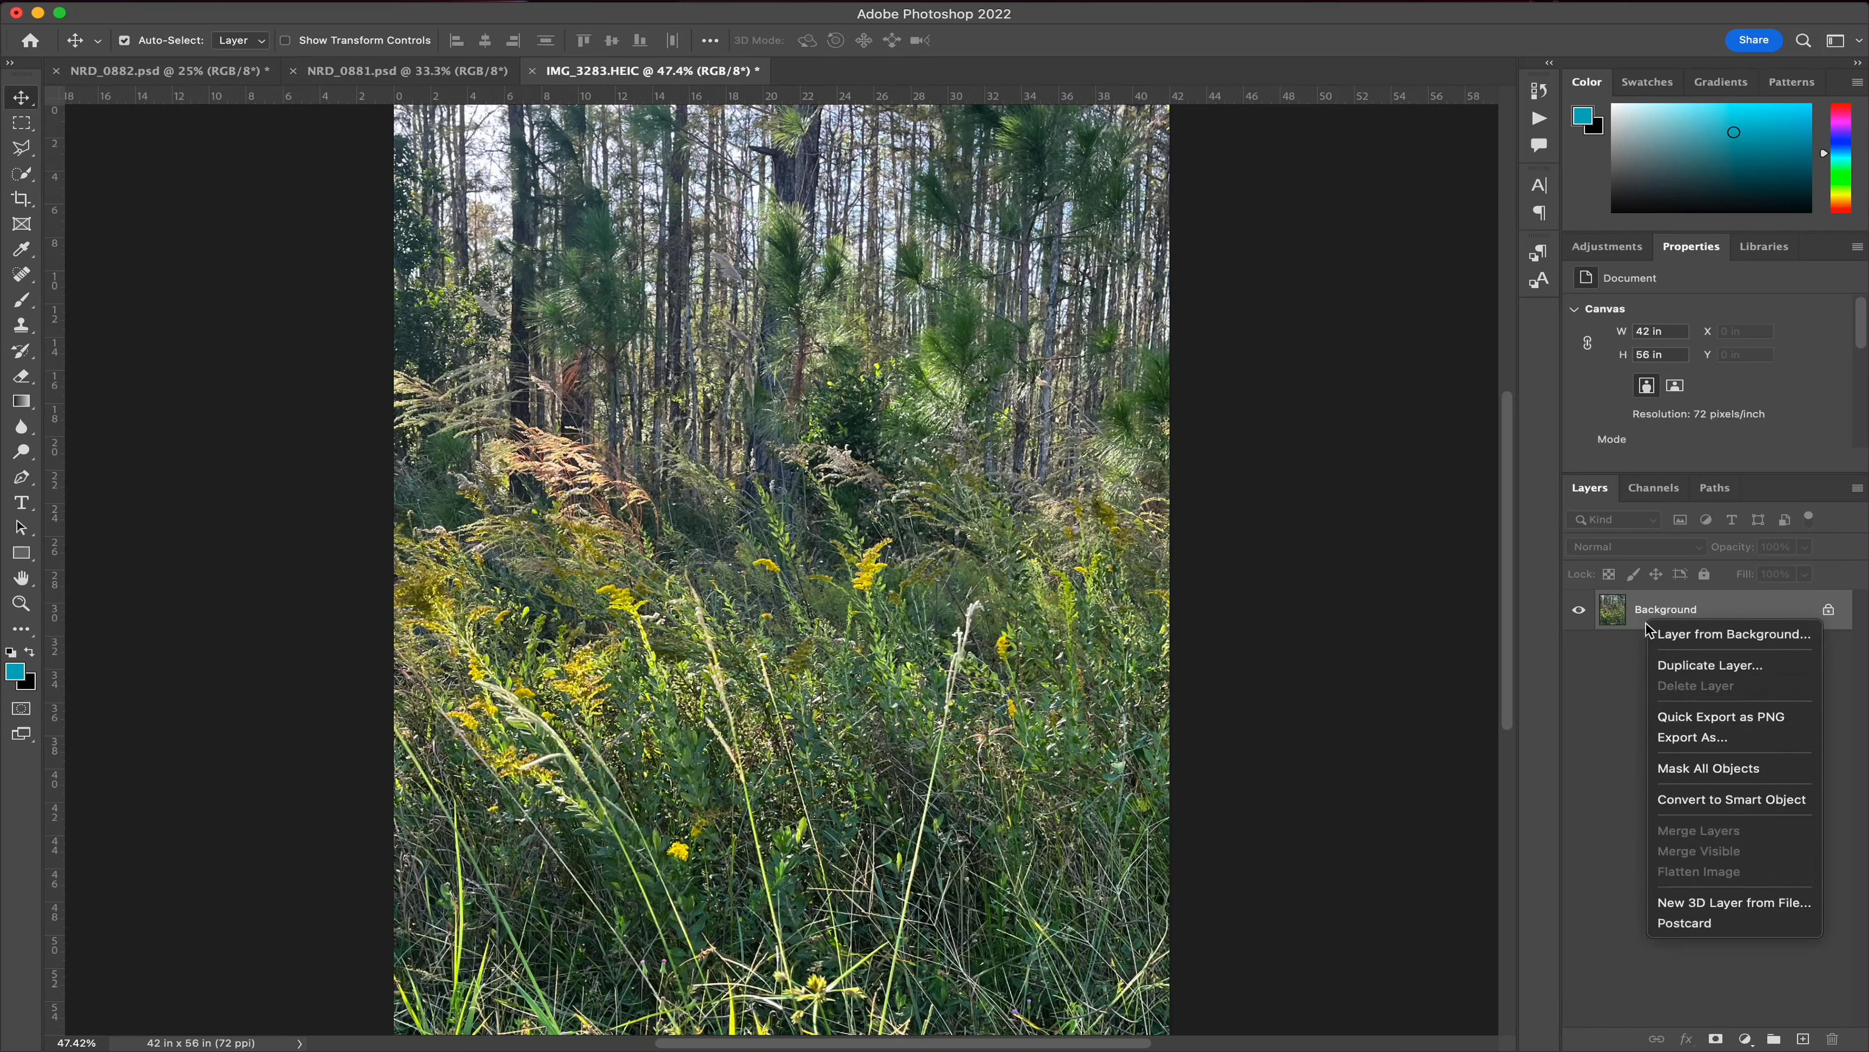
click(1691, 665)
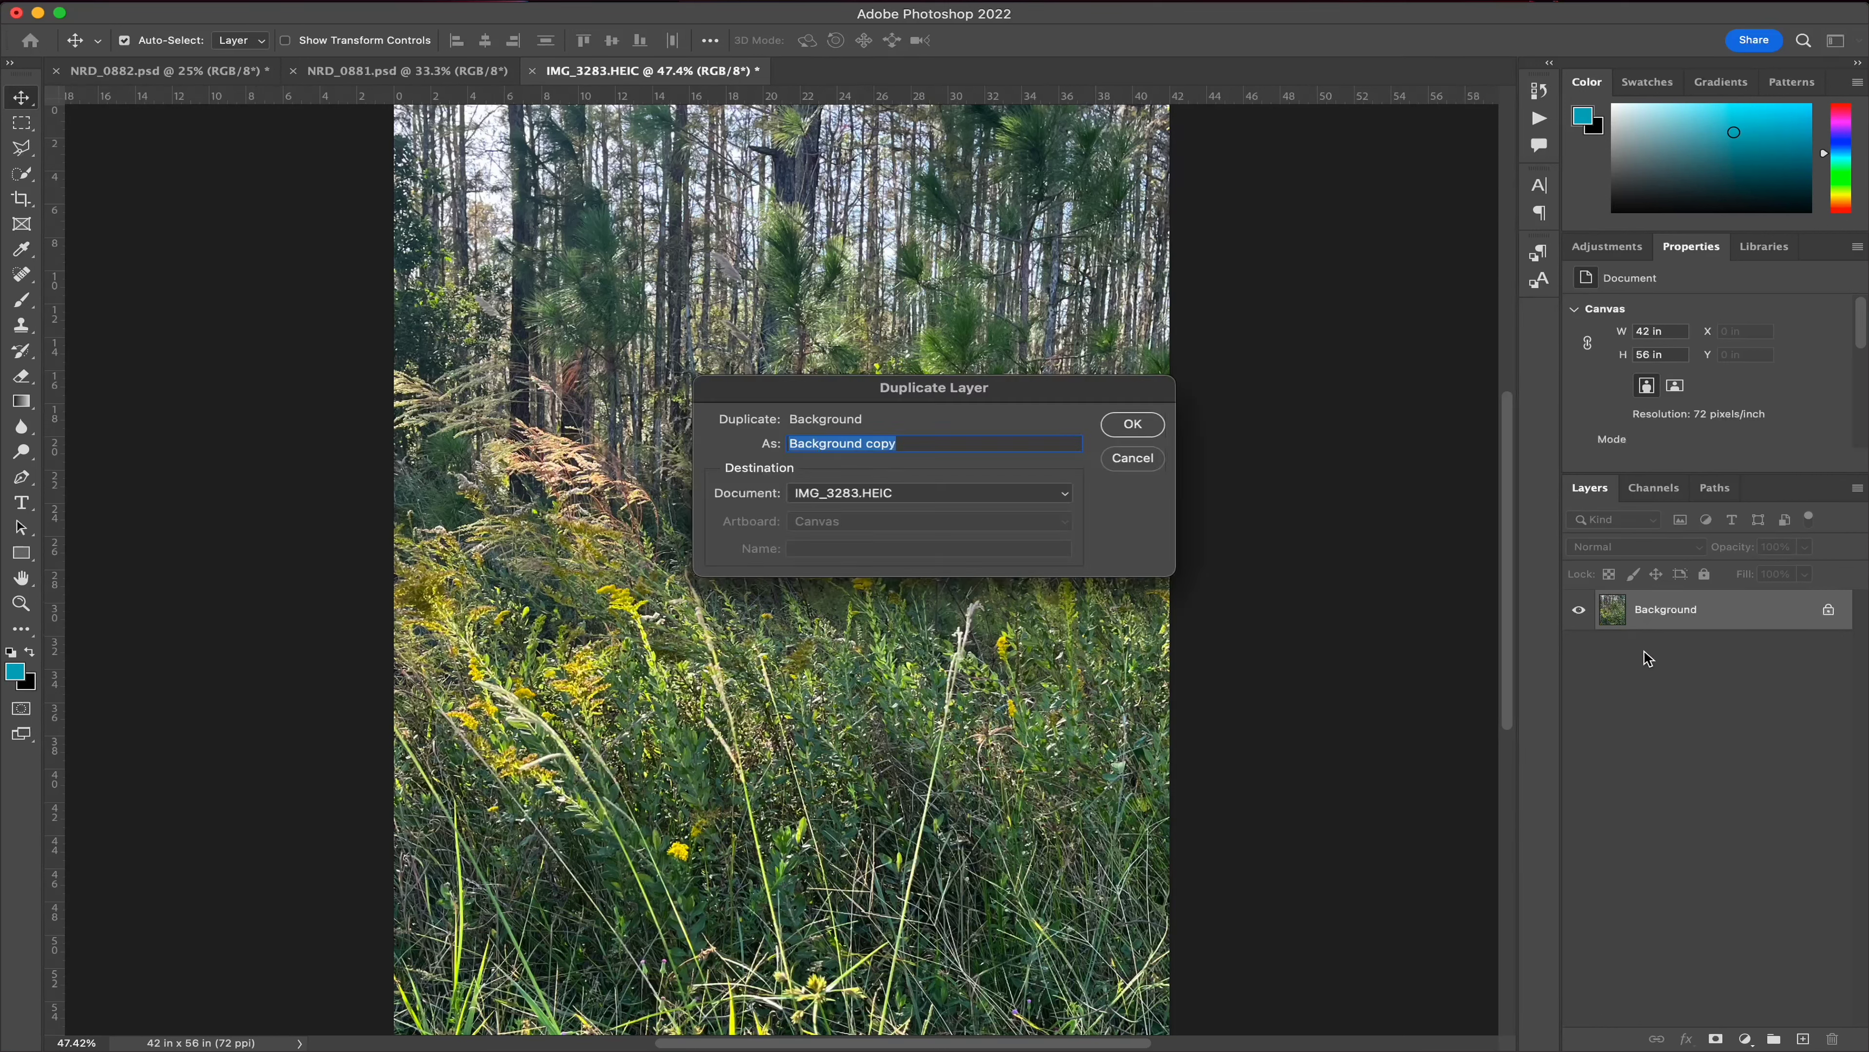
click(1131, 421)
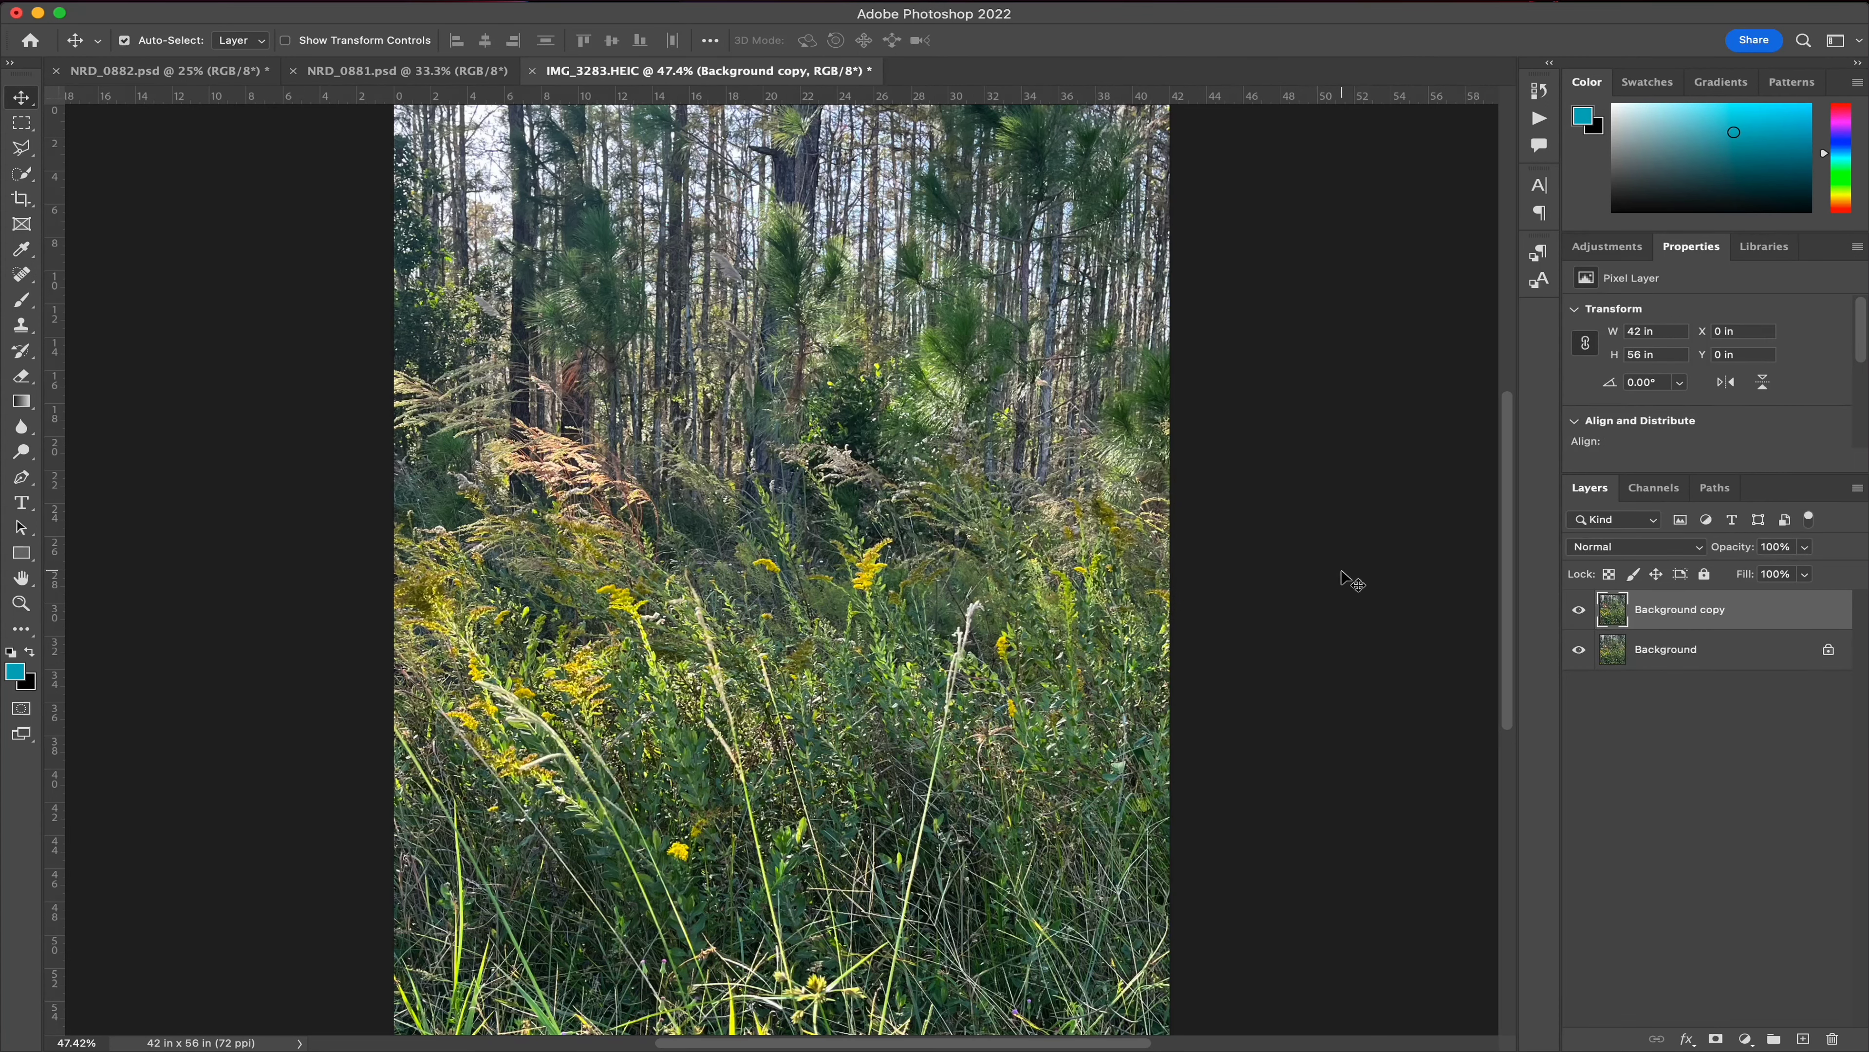
key(super+j)
key(super+z)
- Convert the Background copy layer to a smart object and open it in the Camera Raw Filter
right_click(1685, 619)
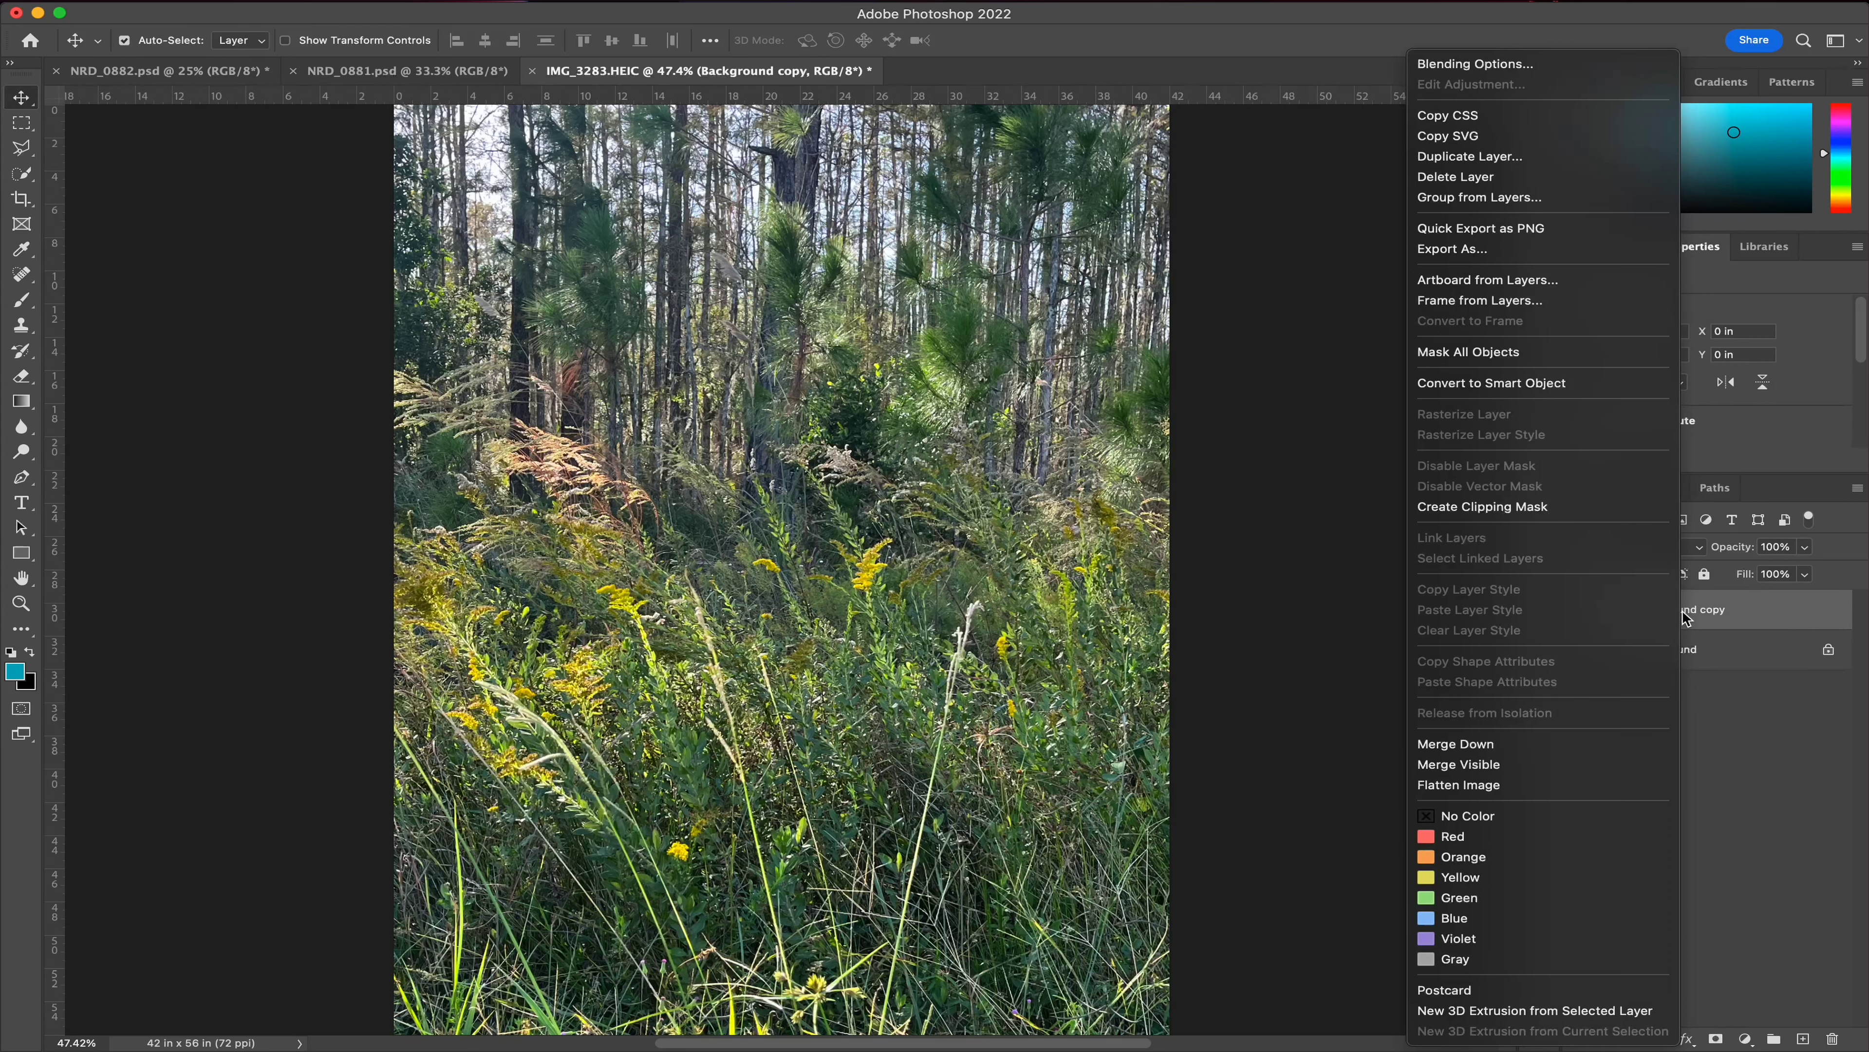
click(1580, 395)
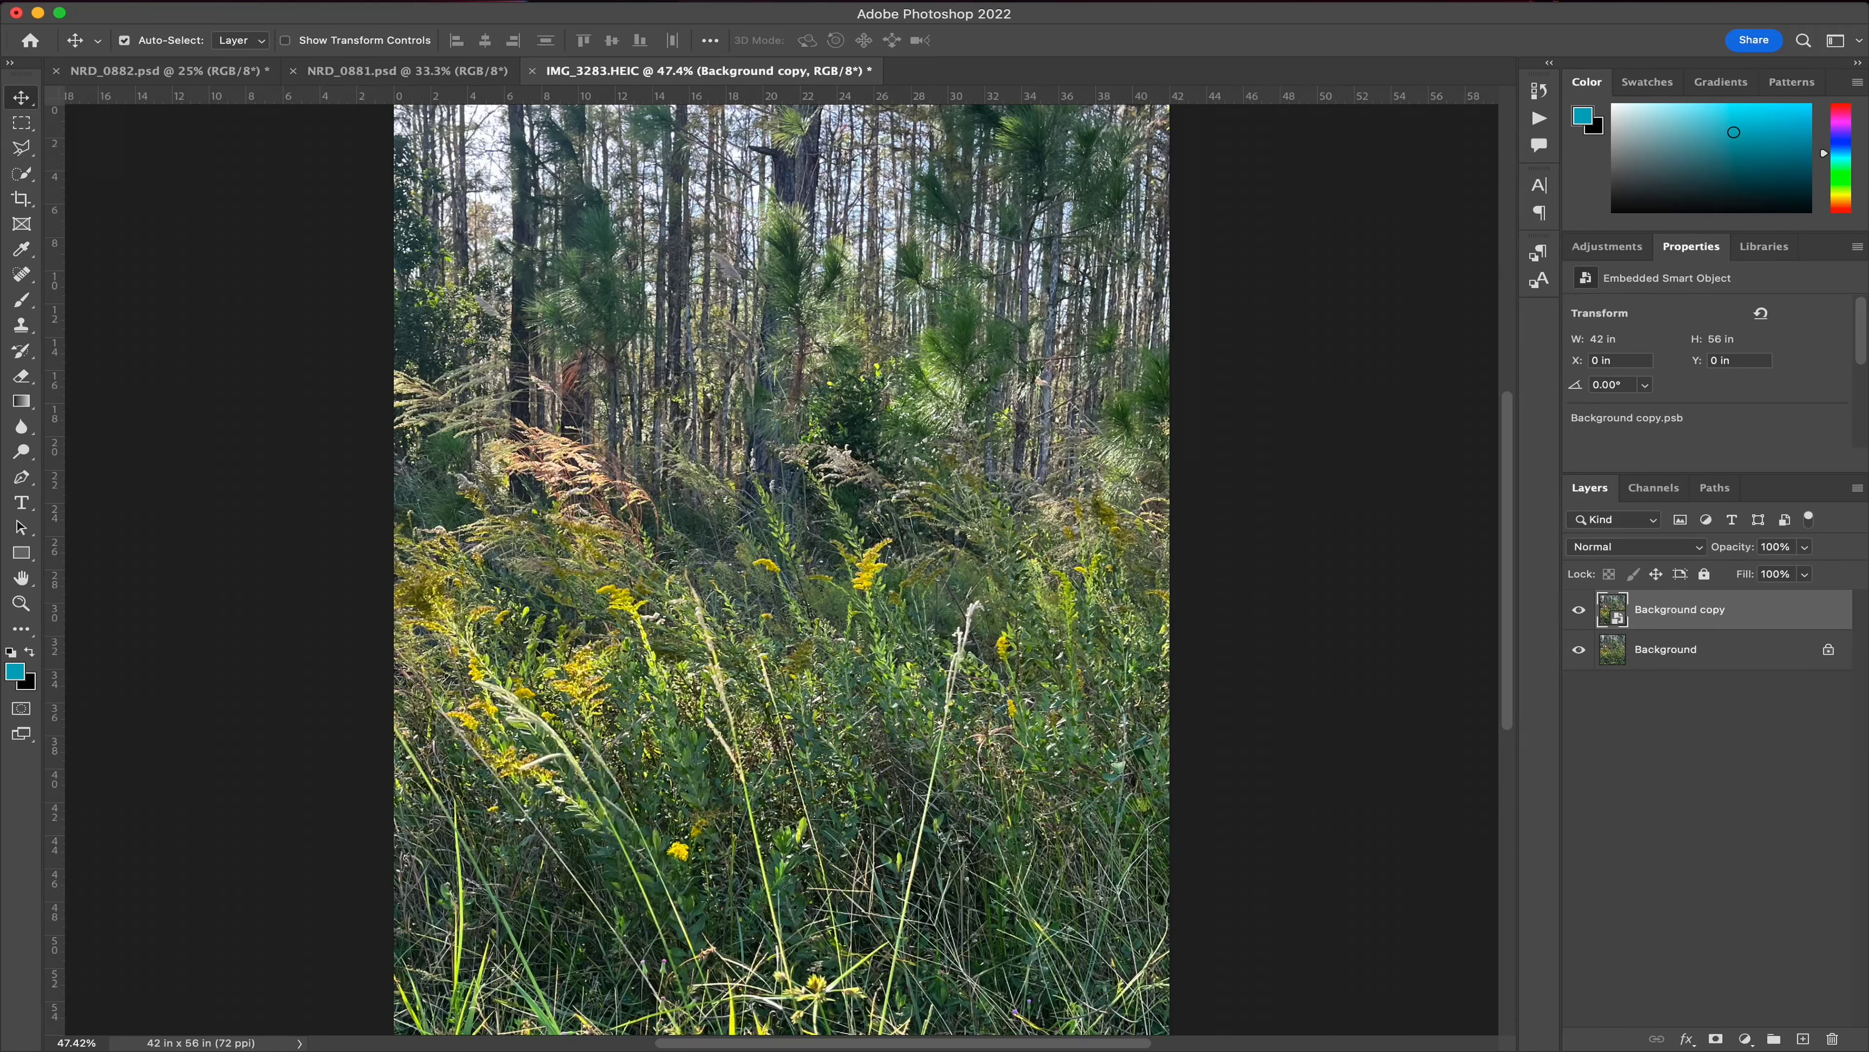
click(490, 2)
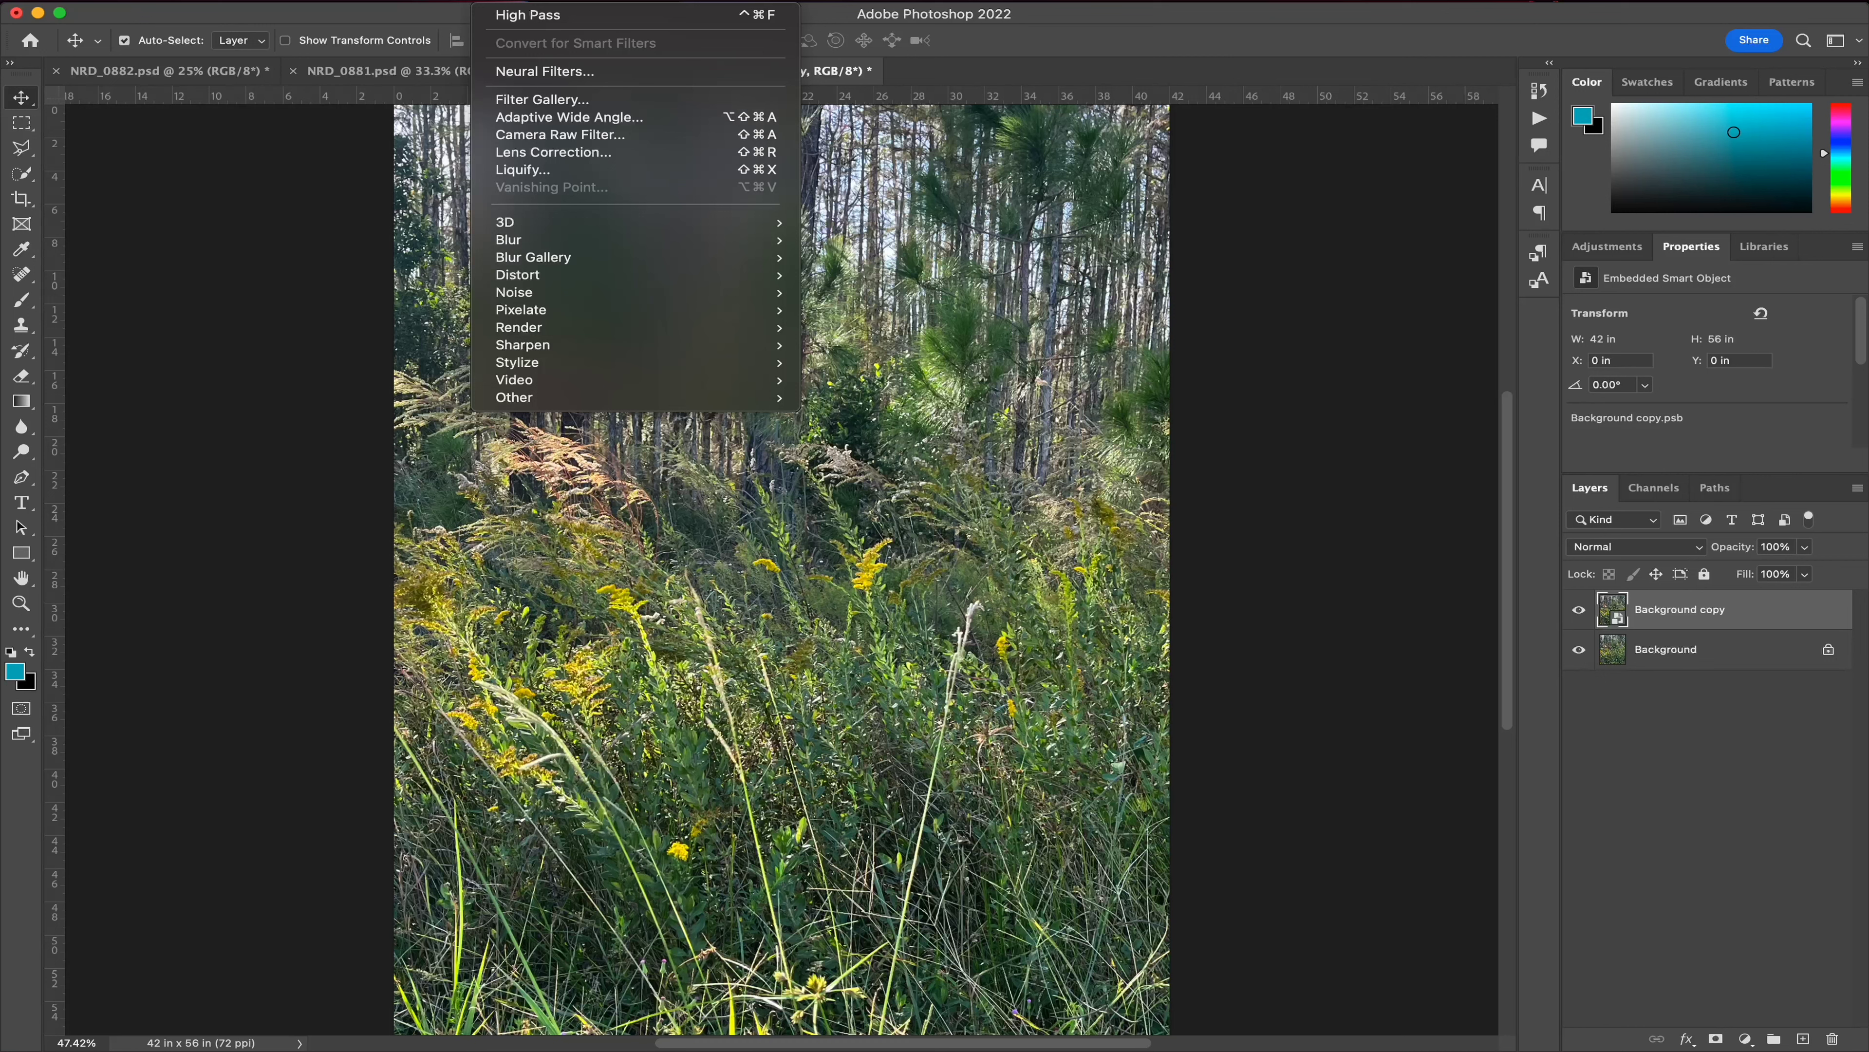
click(573, 135)
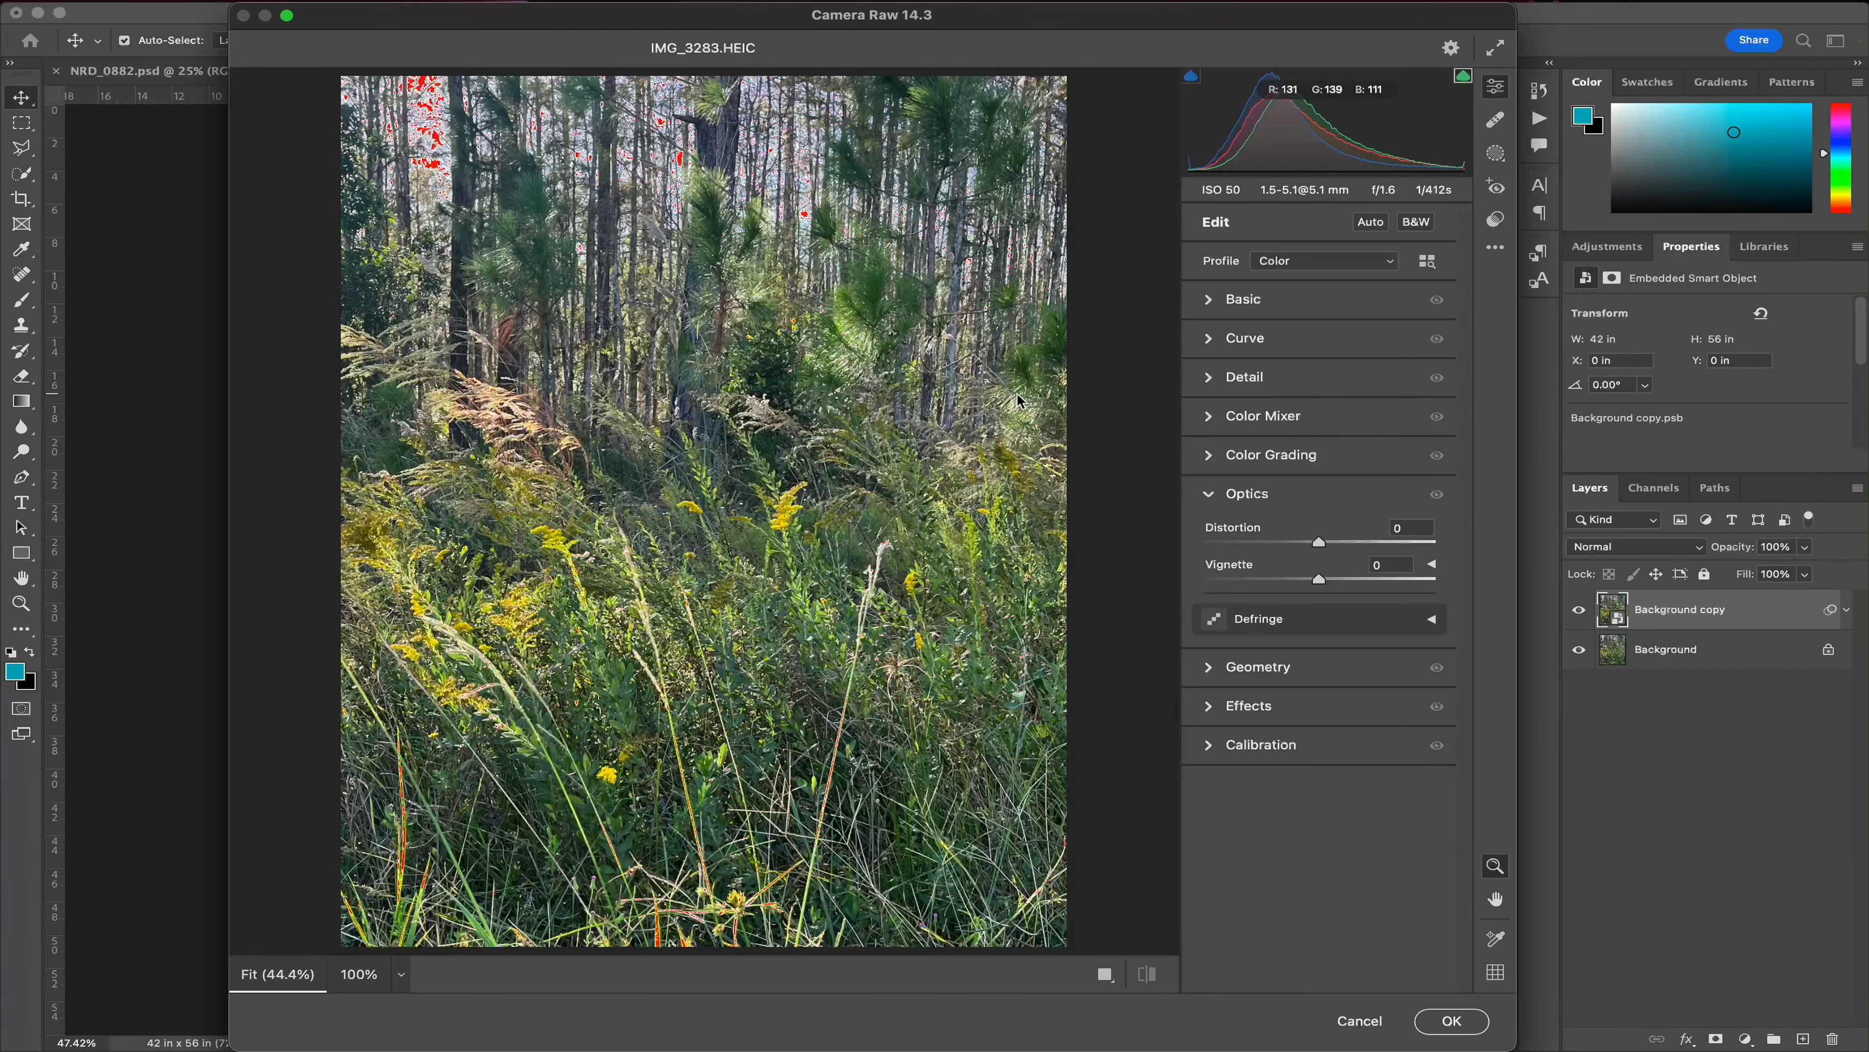
- Adjust the basic tones to Exposure -0.43, Contrast +17, Highlights -29, Whites +2 and Blacks -24
click(1239, 300)
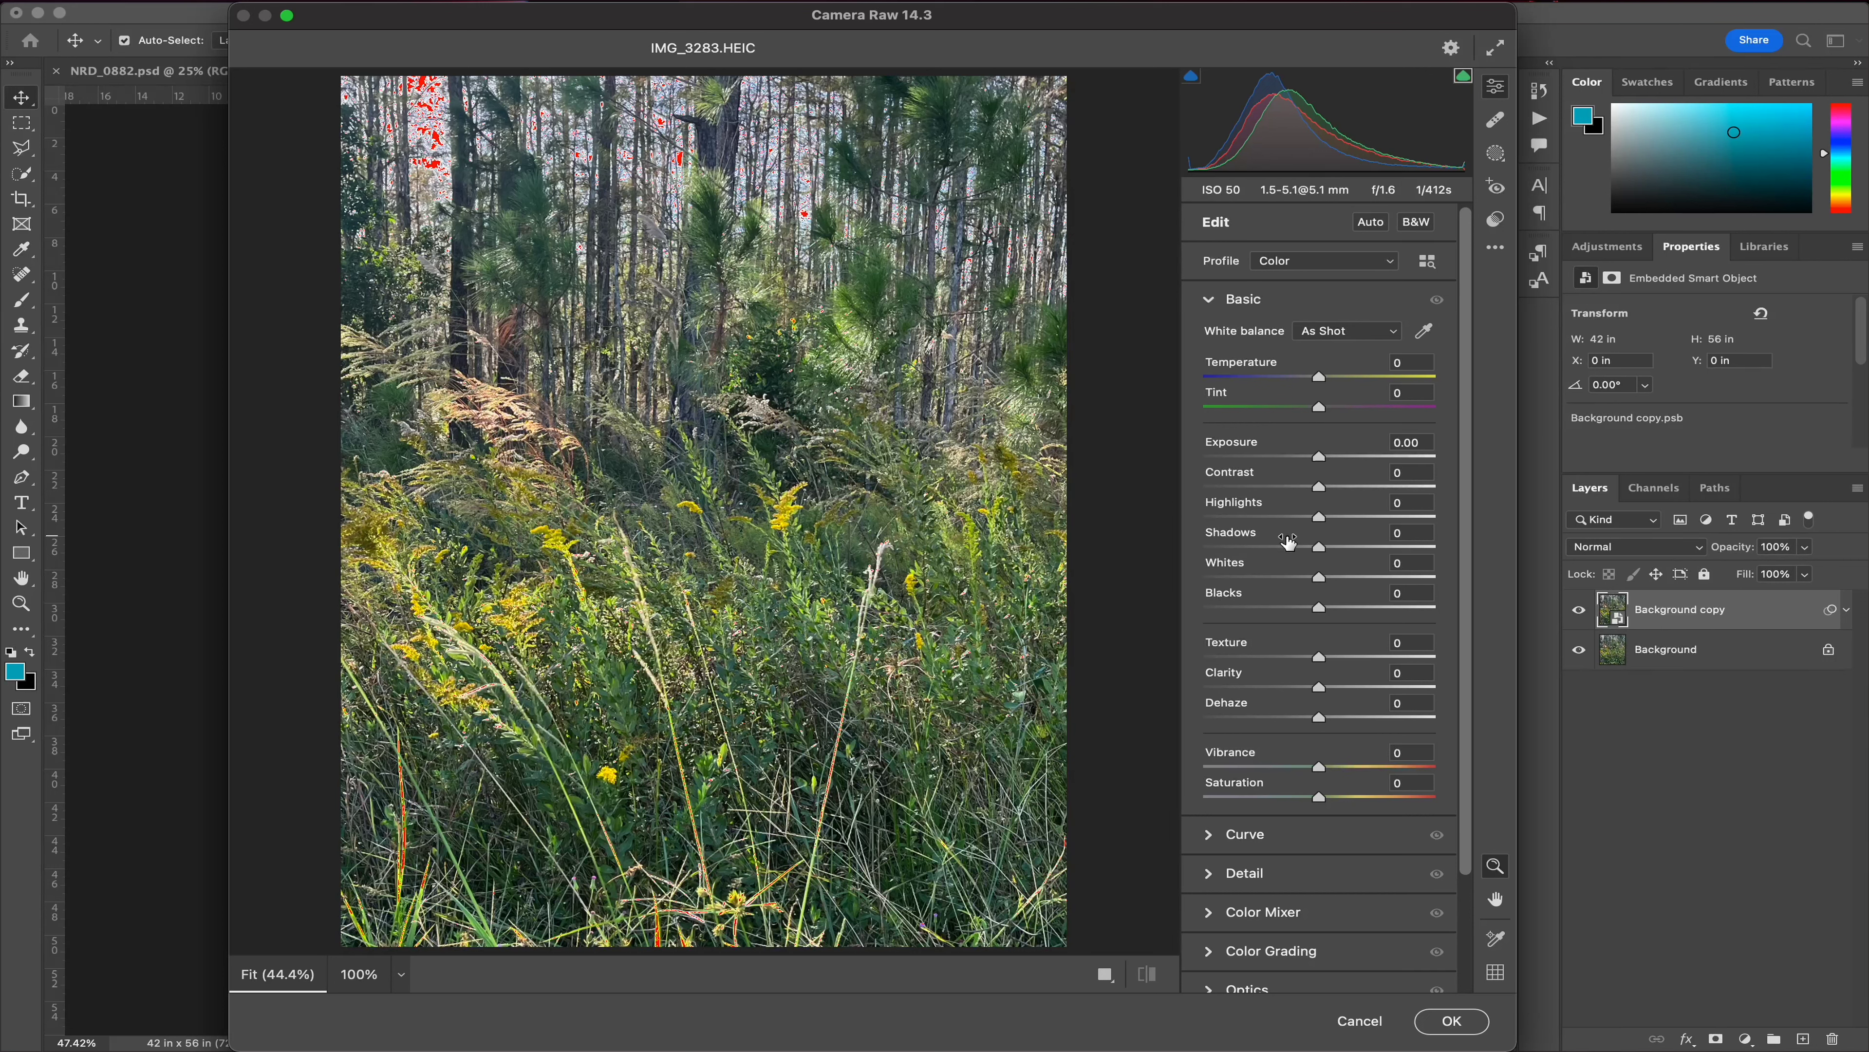
mouse_move(1285, 482)
mouse_down()
mouse_move(1304, 486)
mouse_move(1293, 512)
mouse_move(1261, 510)
mouse_up()
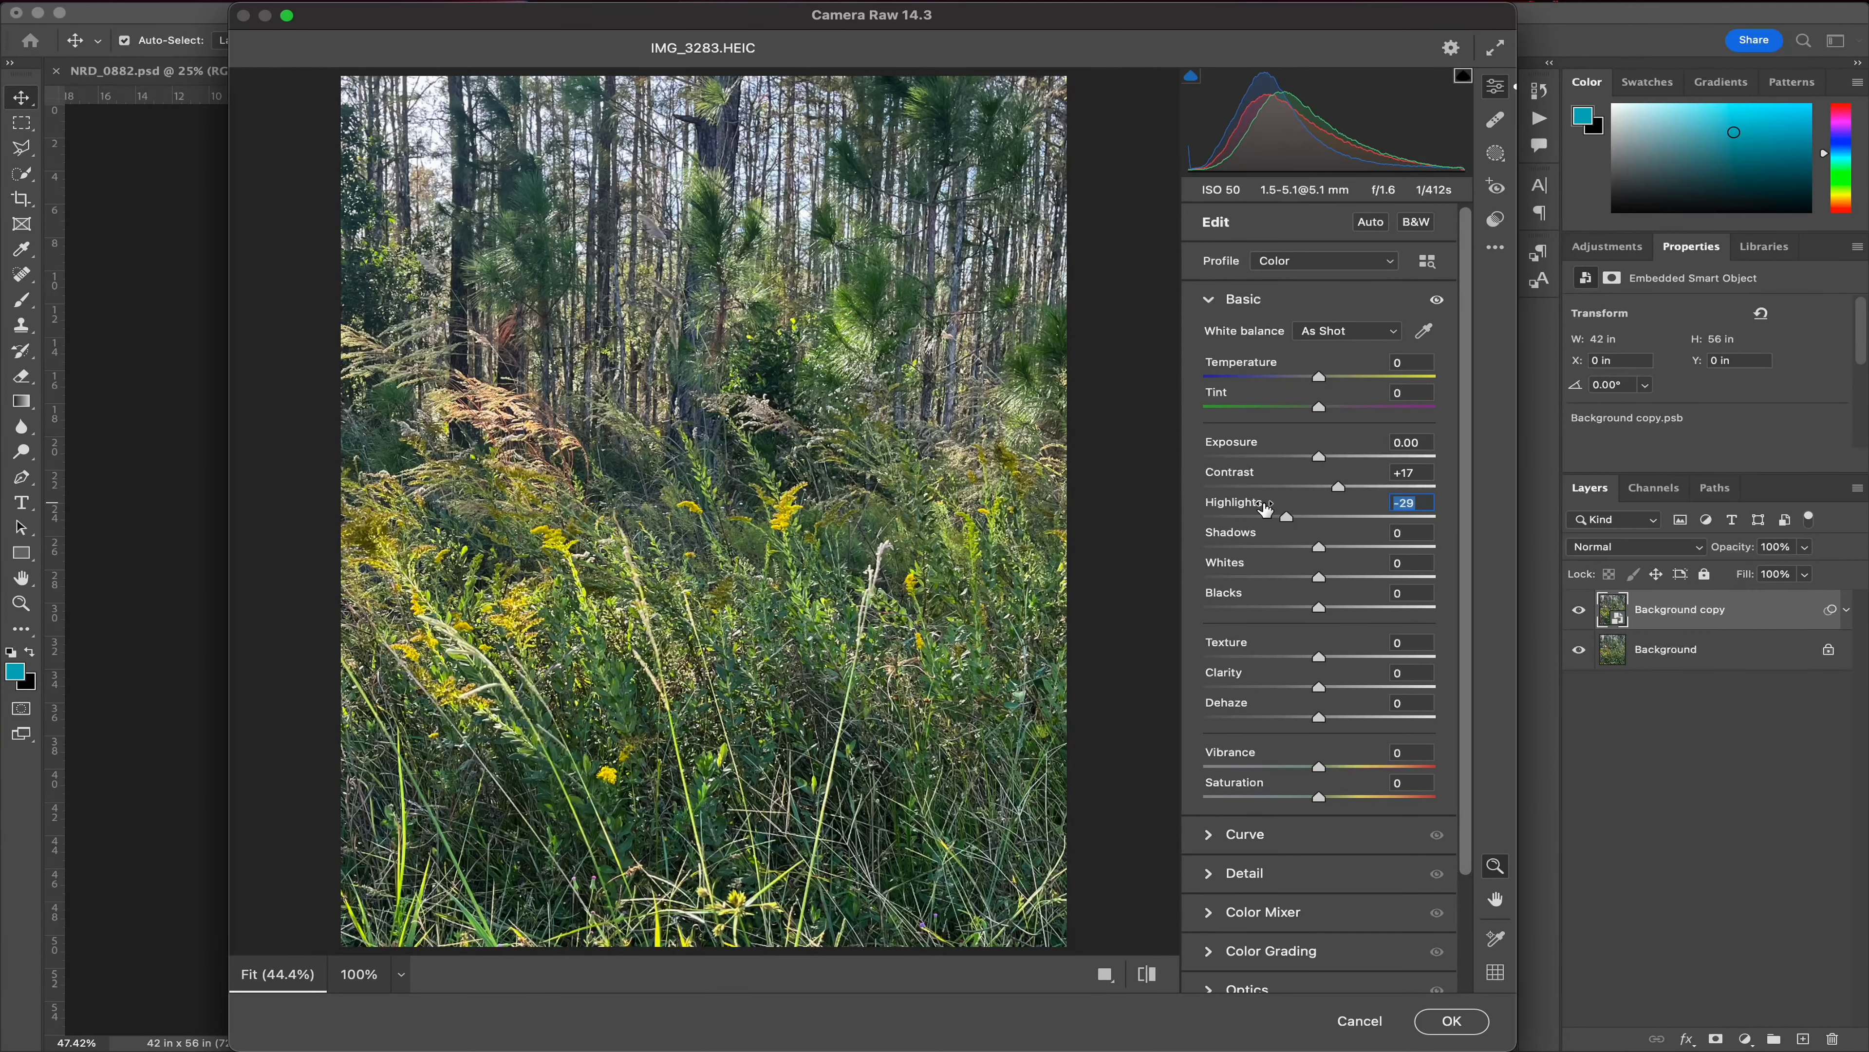
drag(1285, 595, 1256, 594)
click(1281, 568)
key(Up)
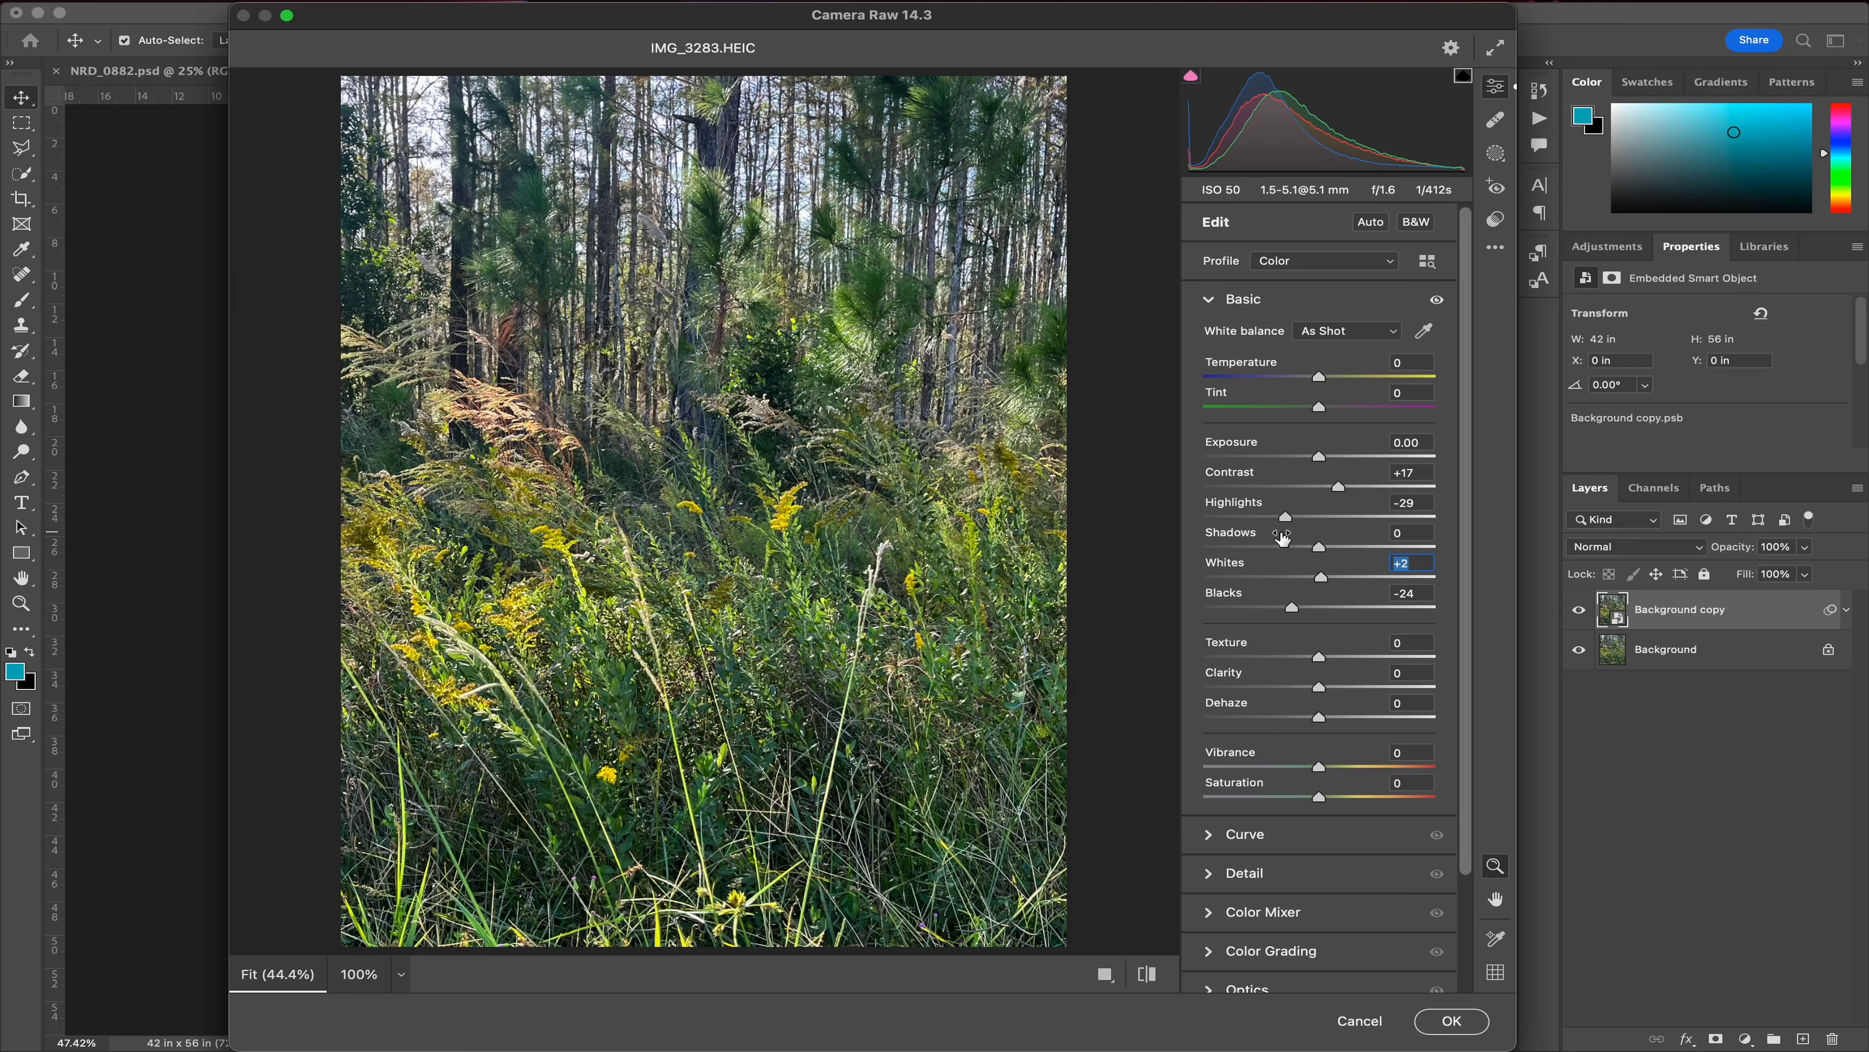
drag(1310, 446, 1298, 448)
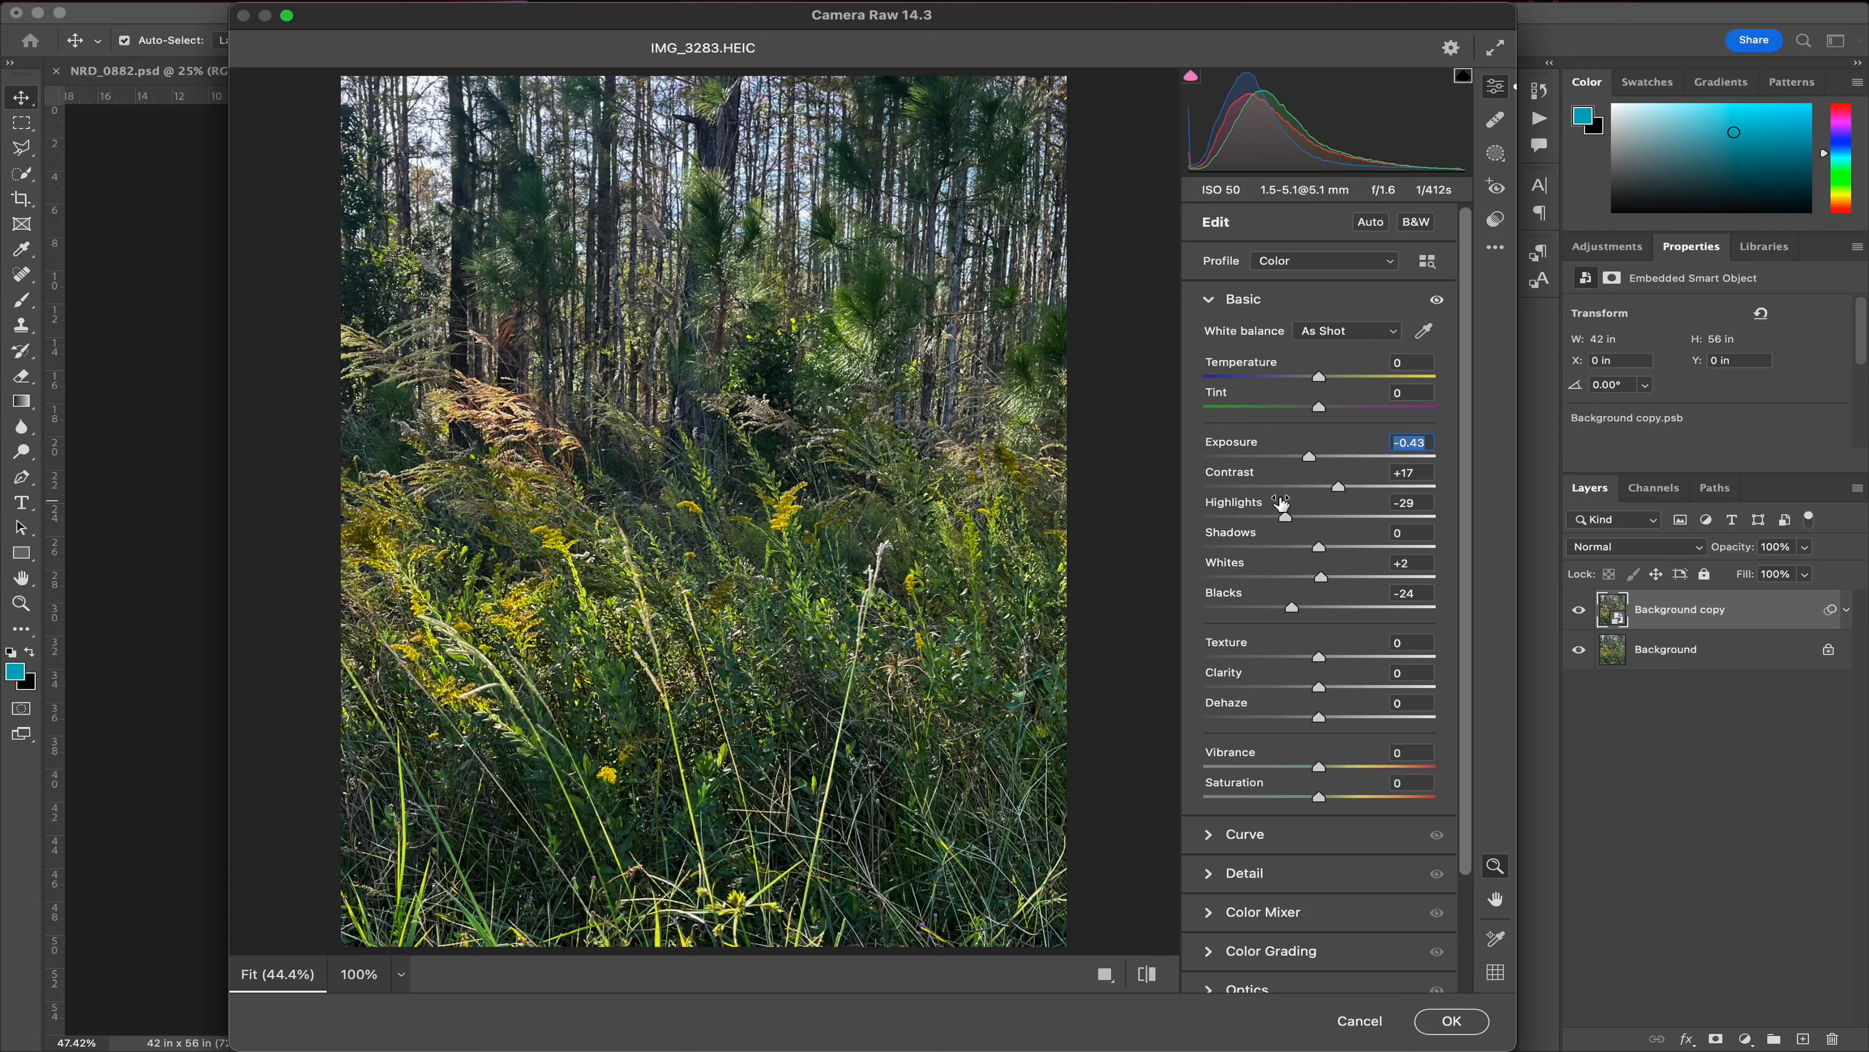
- Set Texture to +4, Clarity to +12, Dehaze to +24, Vibrance to +17 and Saturation to +3
drag(1318, 718, 1287, 650)
drag(1282, 759, 1388, 691)
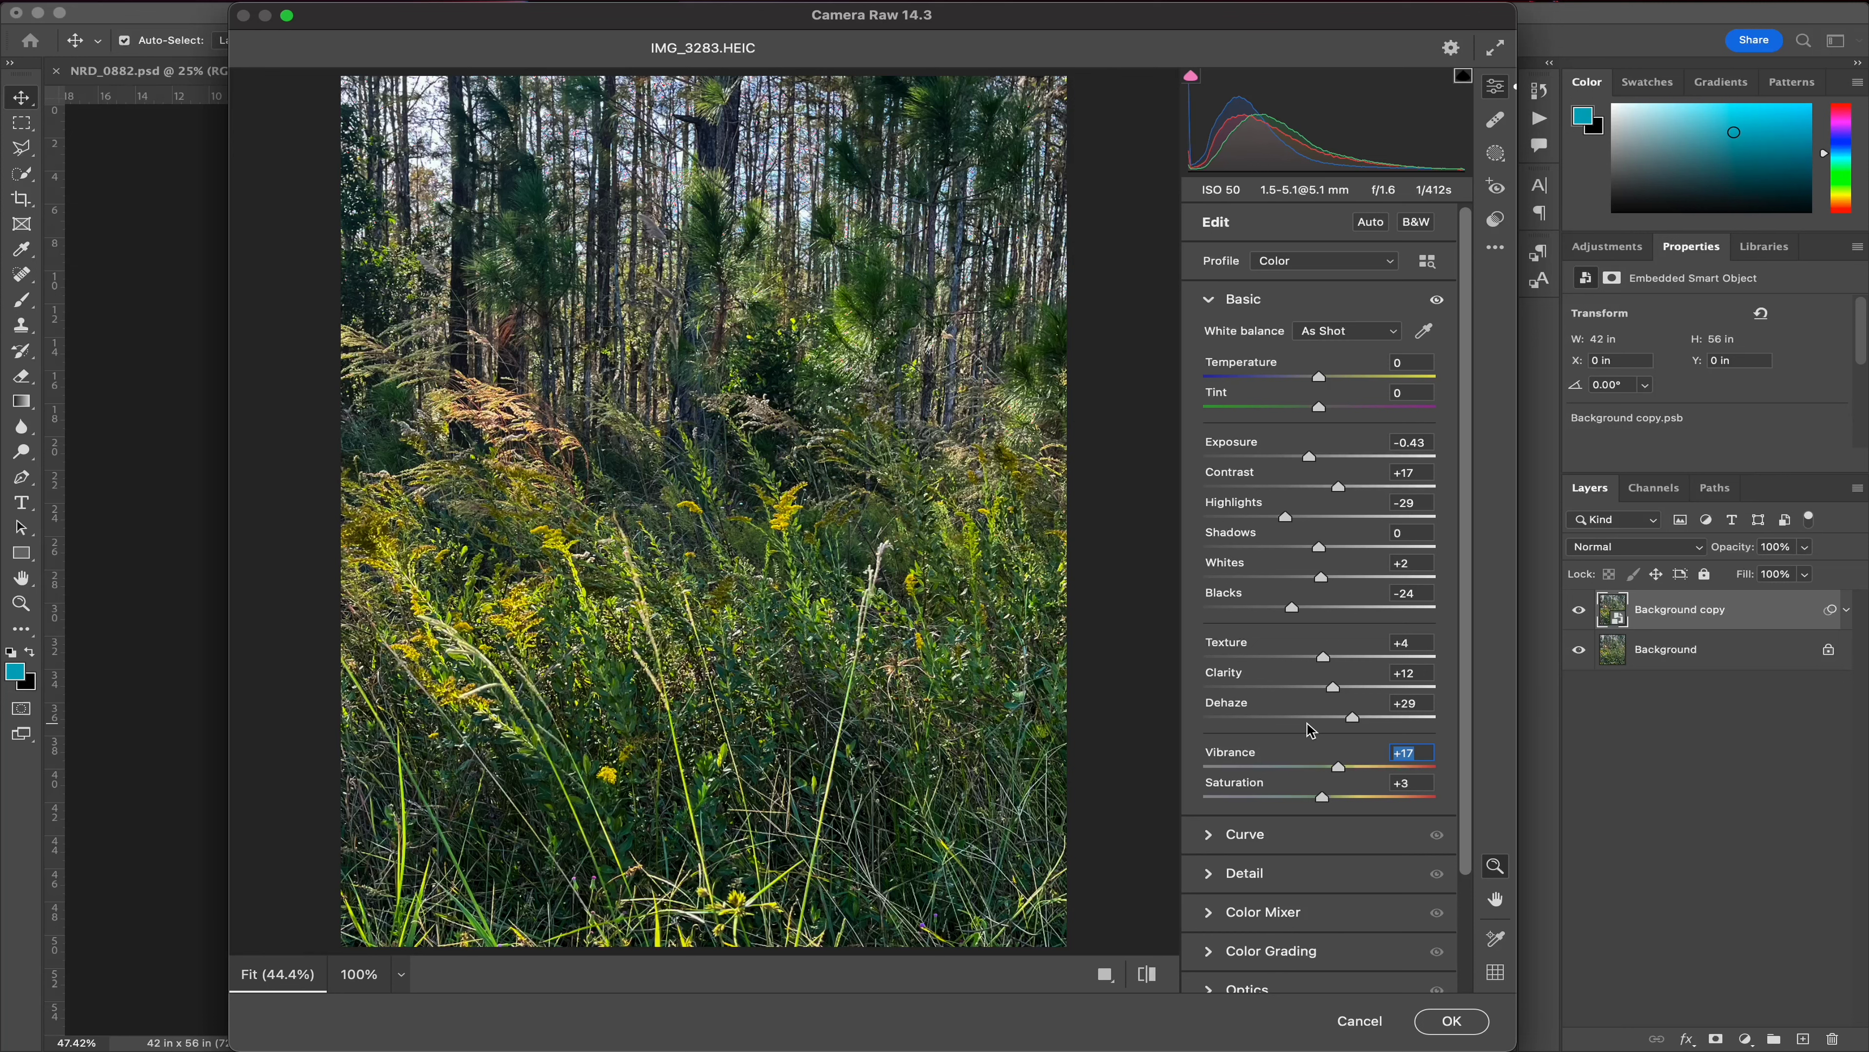
mouse_move(1357, 723)
mouse_down()
mouse_move(1336, 723)
mouse_move(1408, 739)
mouse_move(1360, 723)
mouse_up()
mouse_move(1360, 719)
mouse_down()
mouse_move(1341, 724)
mouse_move(1425, 721)
mouse_move(1353, 739)
mouse_up()
click(1208, 300)
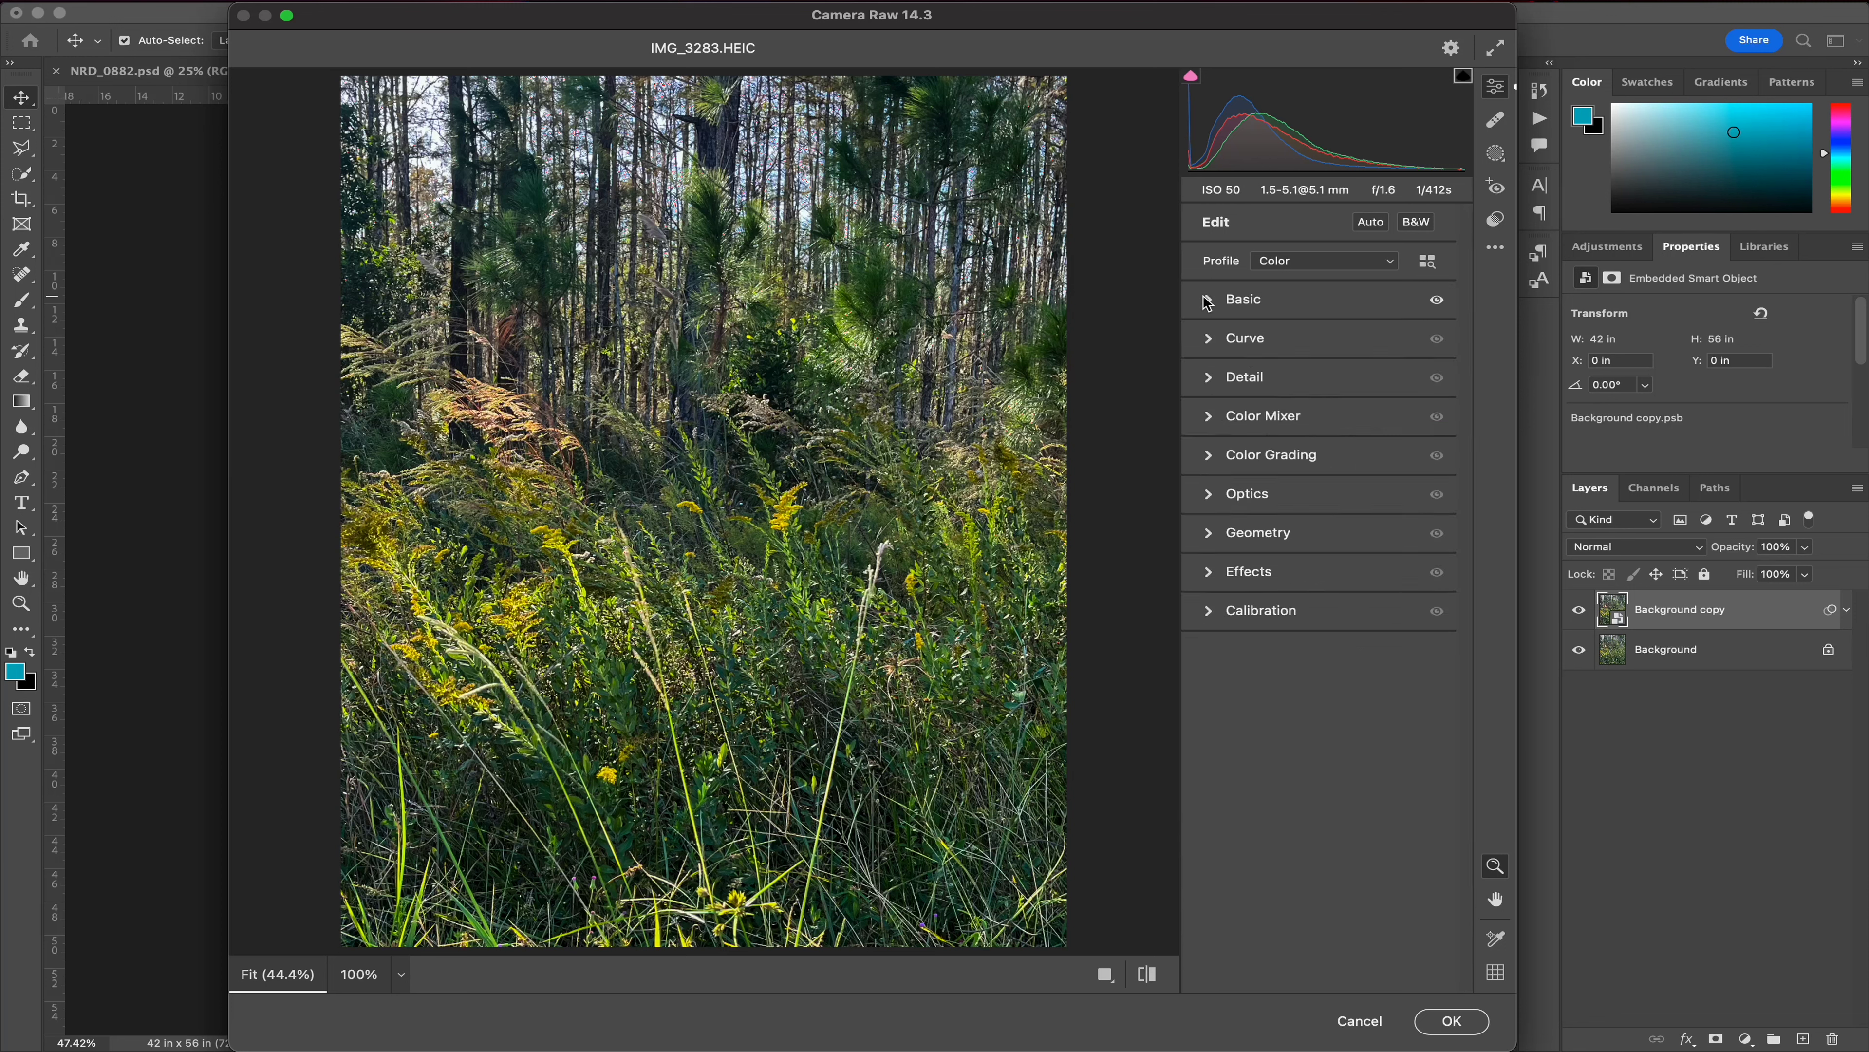
- Set the photo's Sharpening to 50 and check the detail in the foliage up close
click(1207, 383)
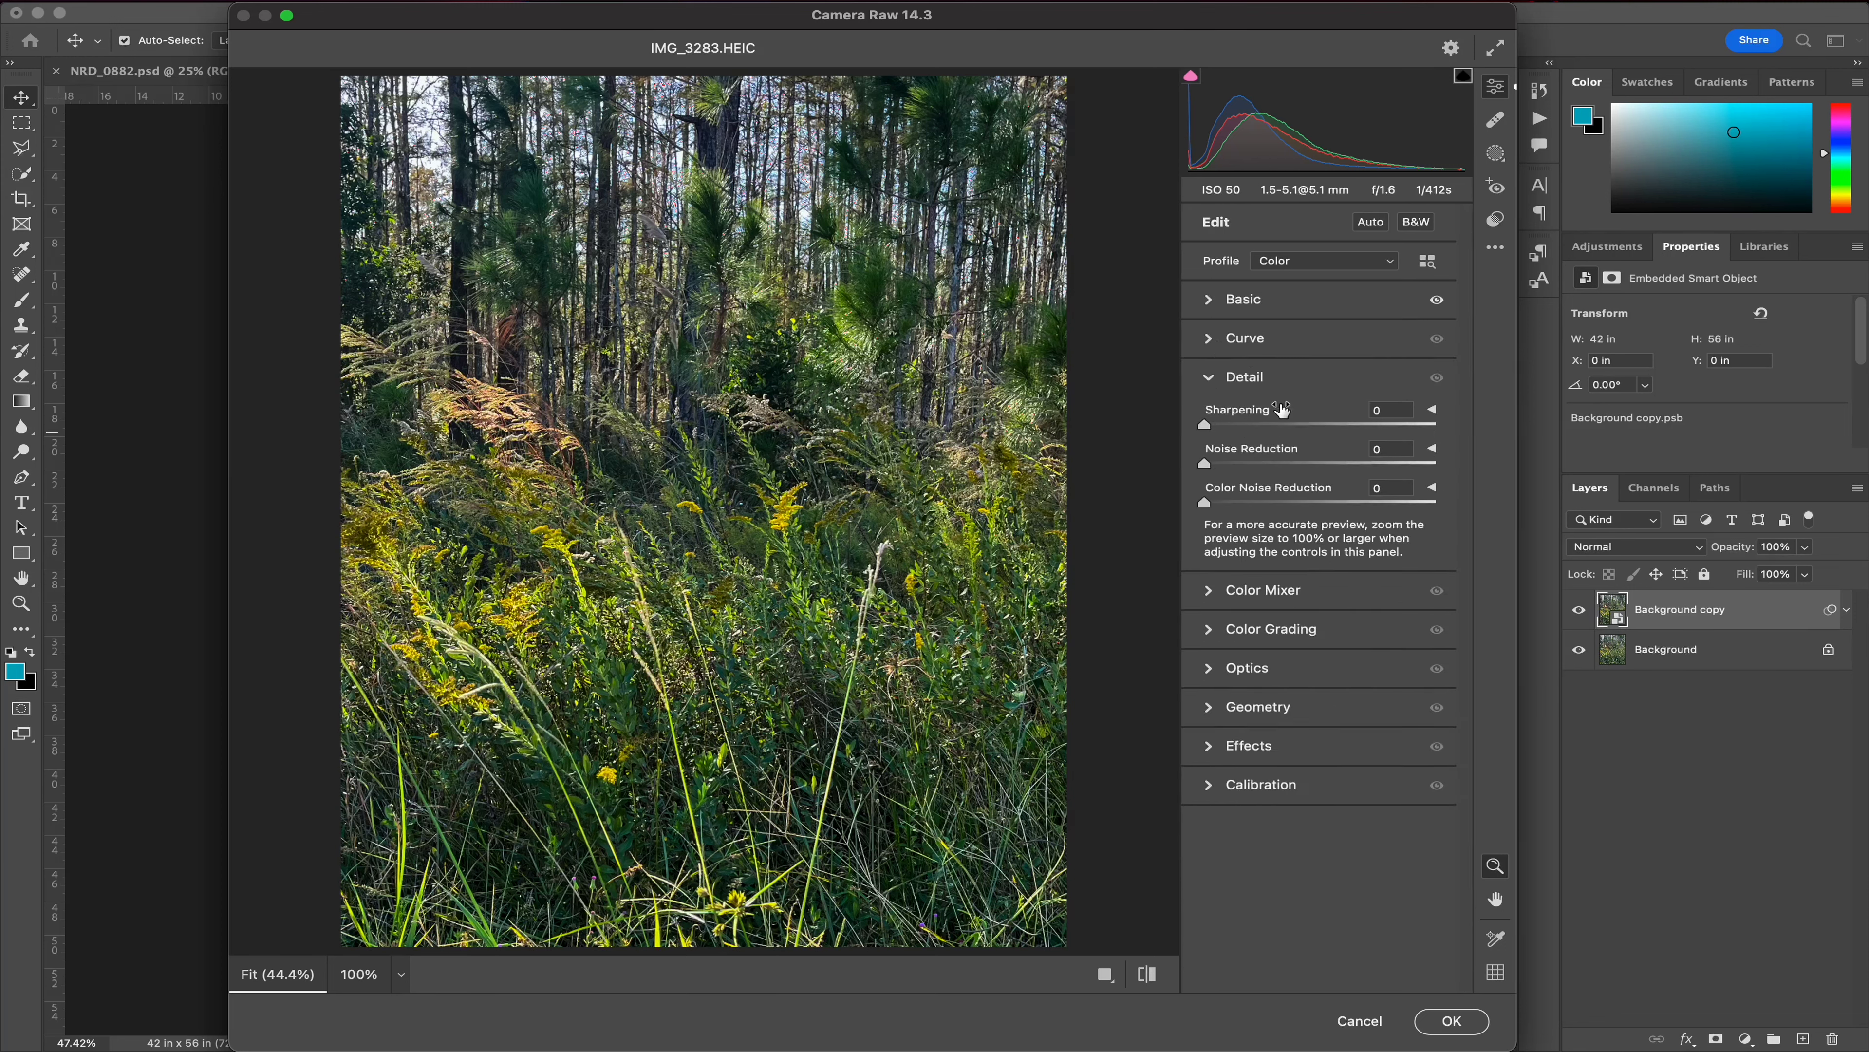
drag(1204, 424, 1279, 426)
click(763, 556)
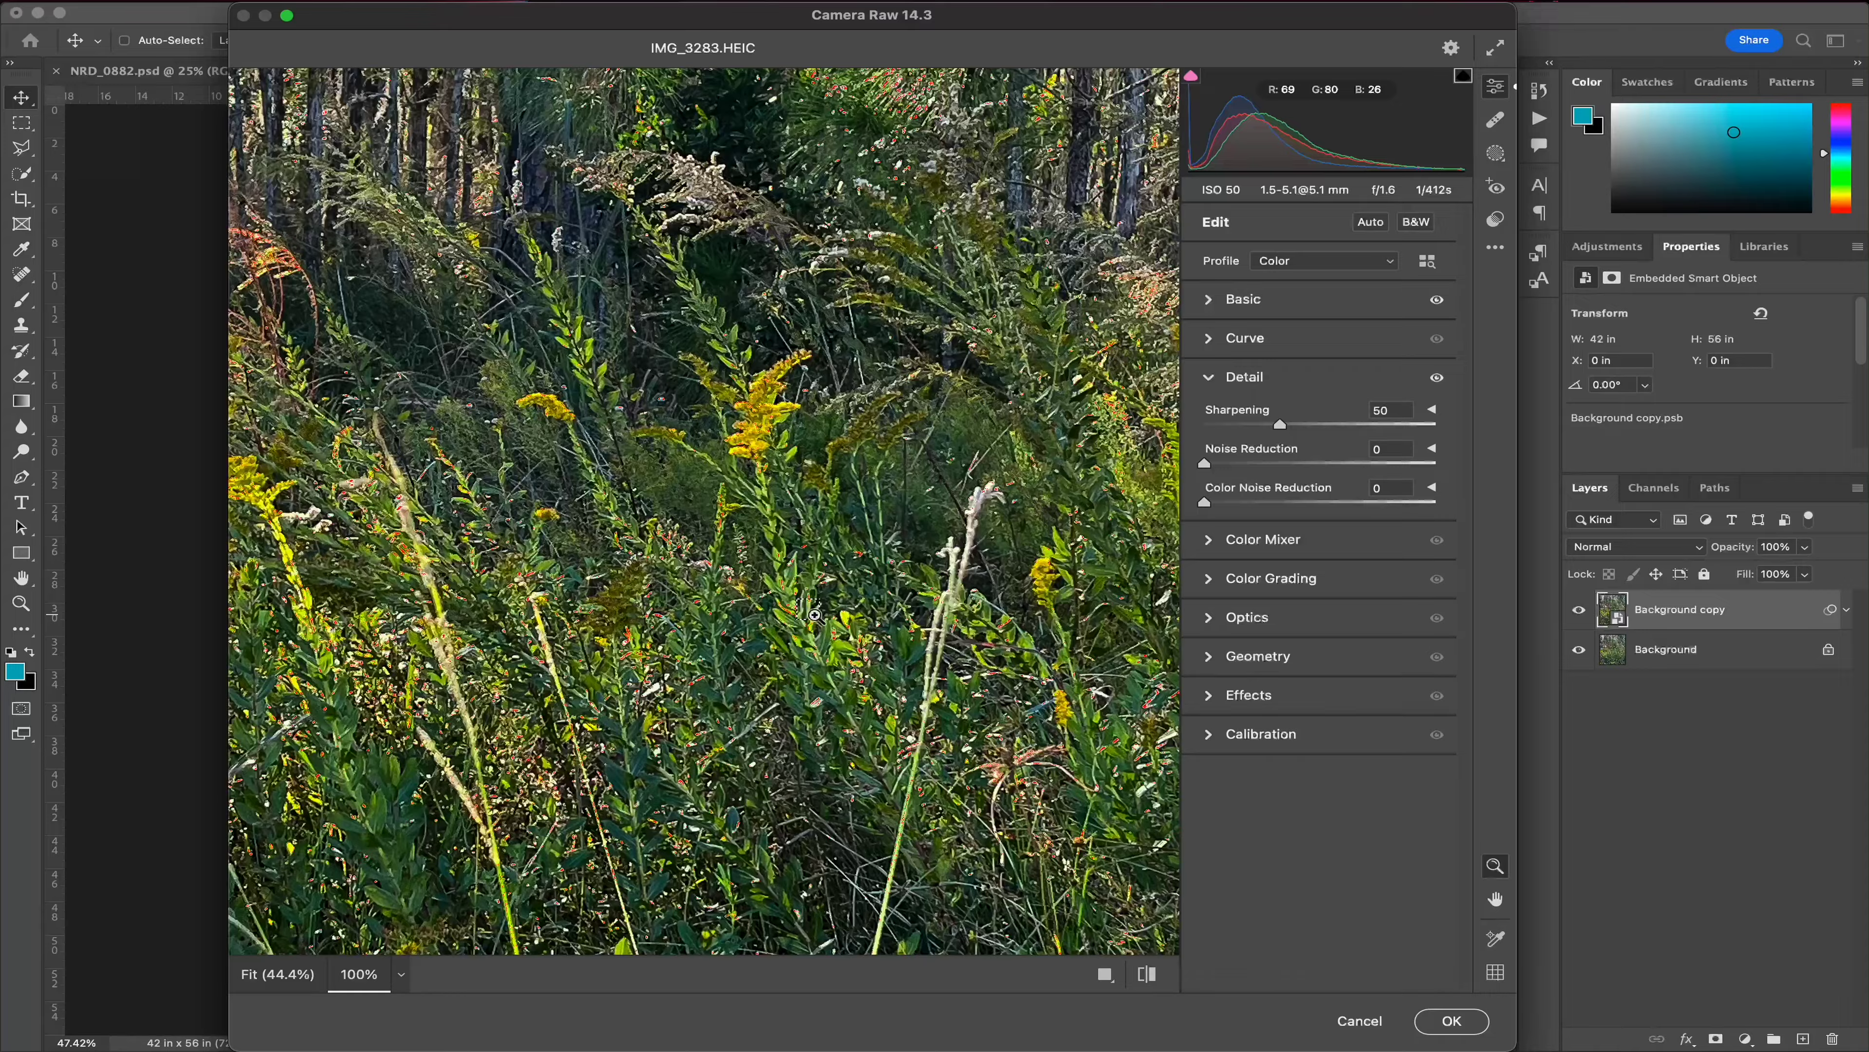
alt+click(816, 615)
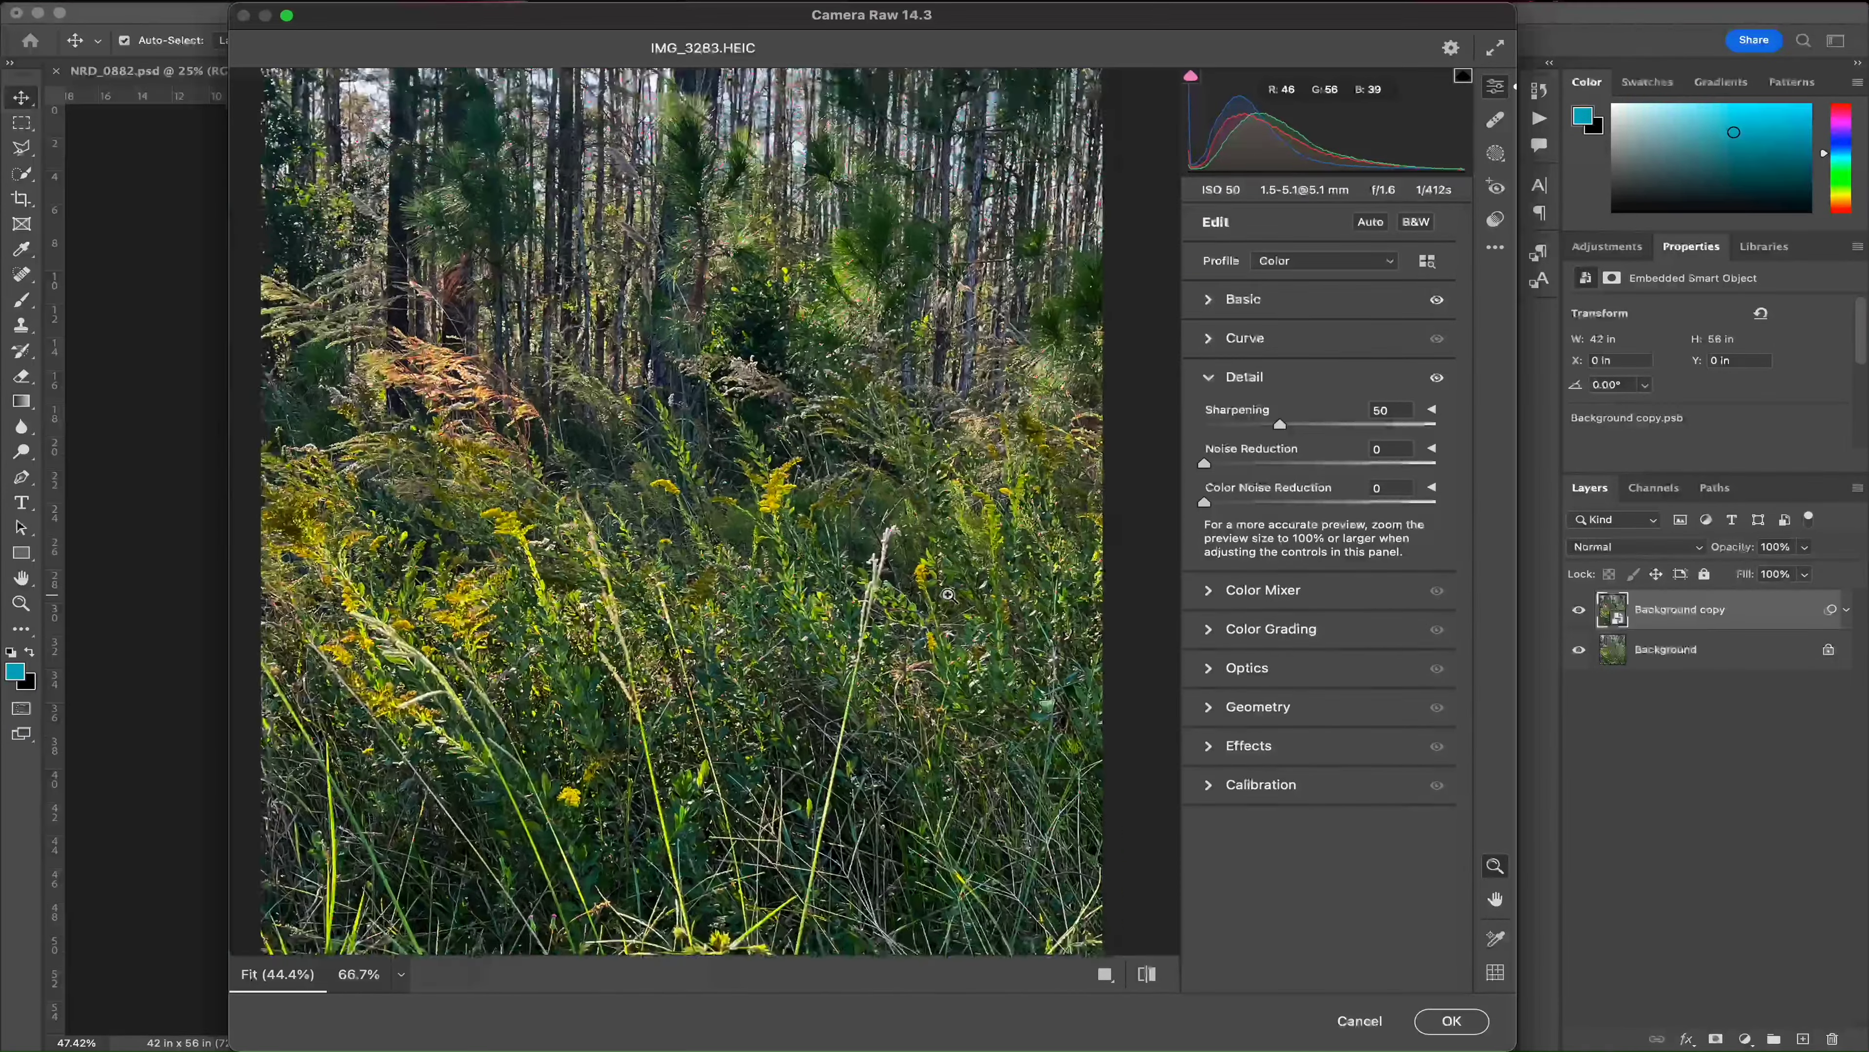
alt+click(948, 593)
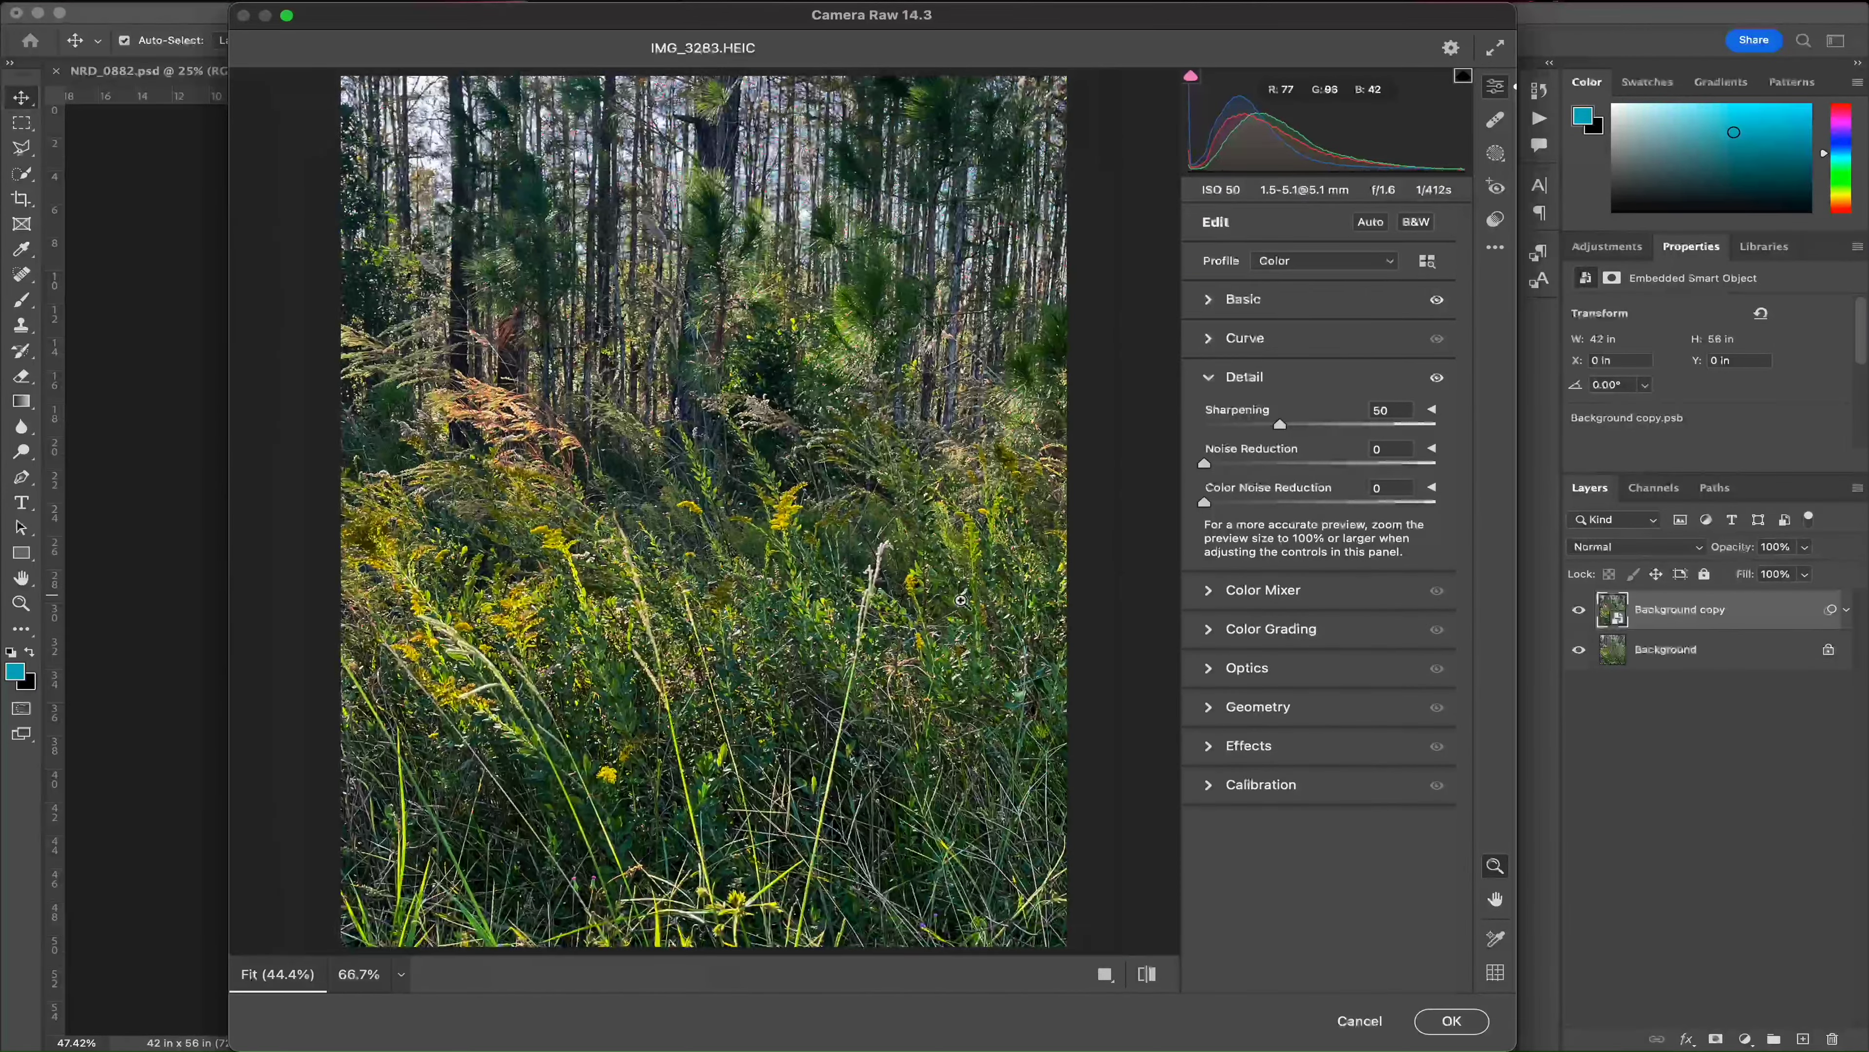
click(1244, 377)
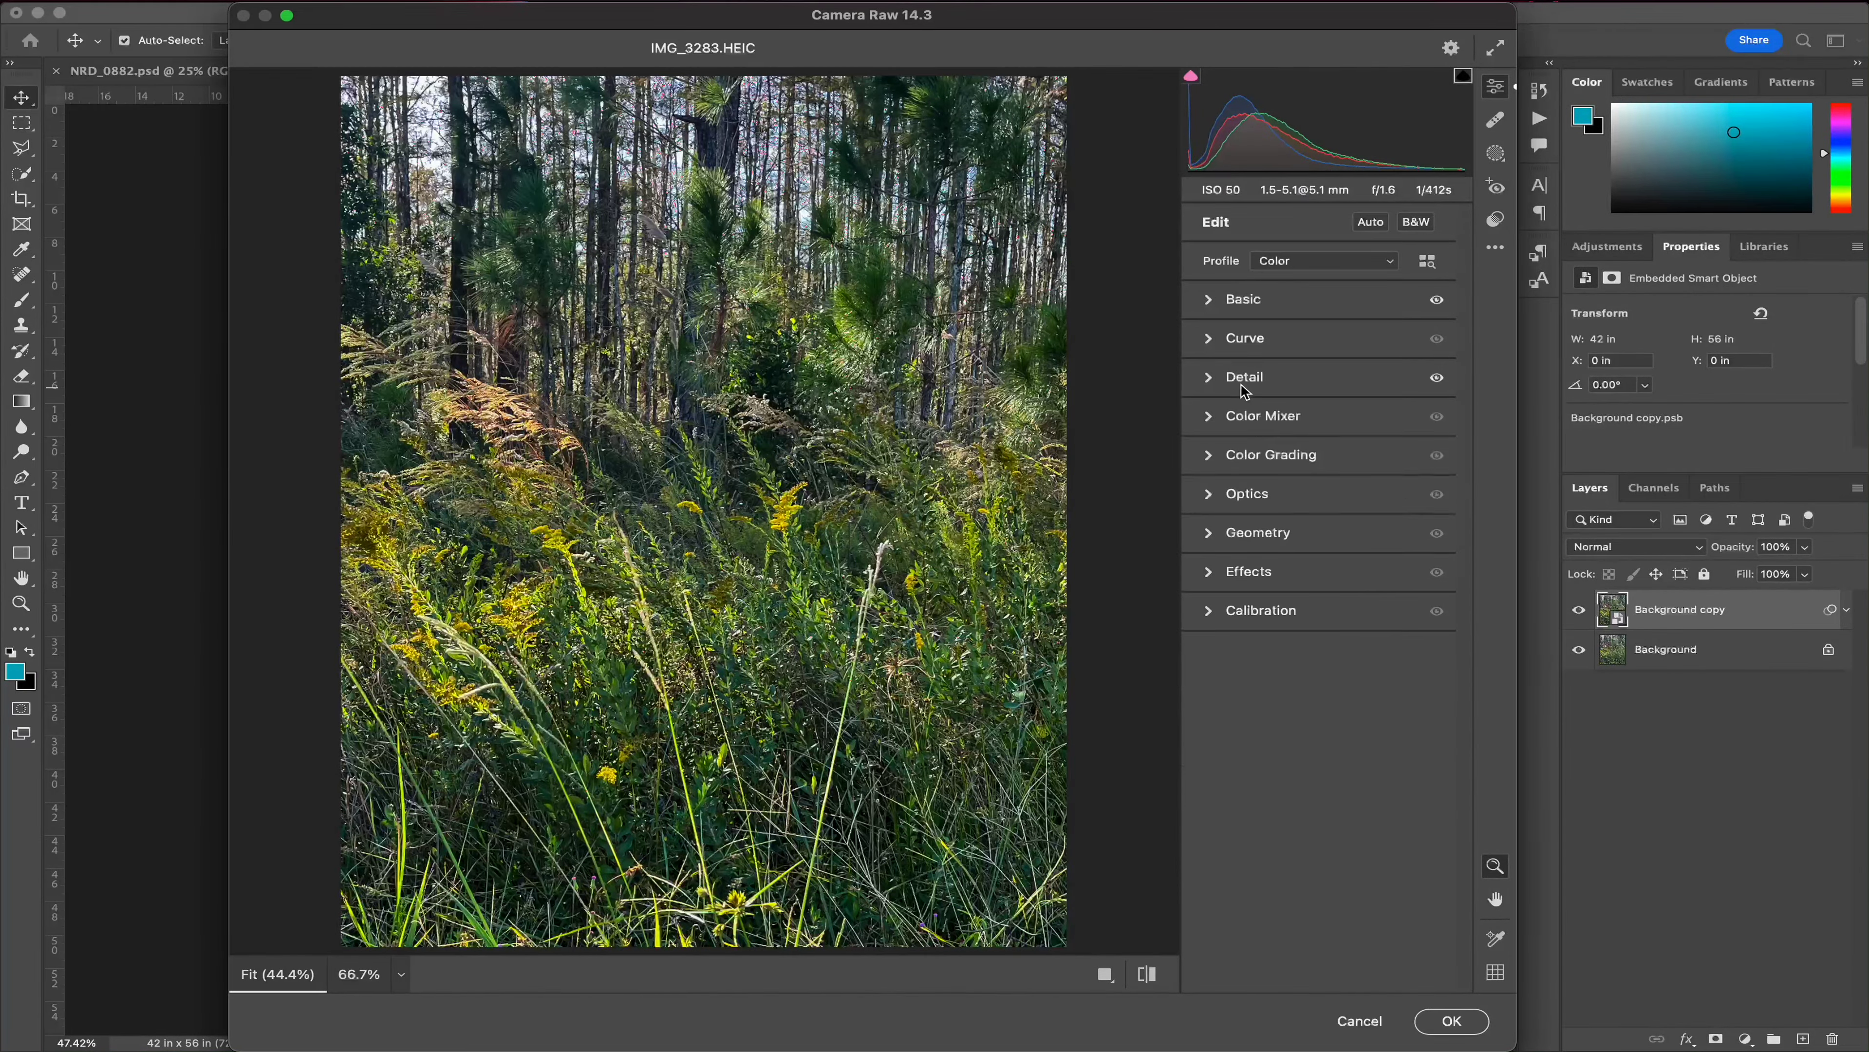
- Shift the Color Mixer hues to -14 for Yellows and -18 for Greens
click(1224, 419)
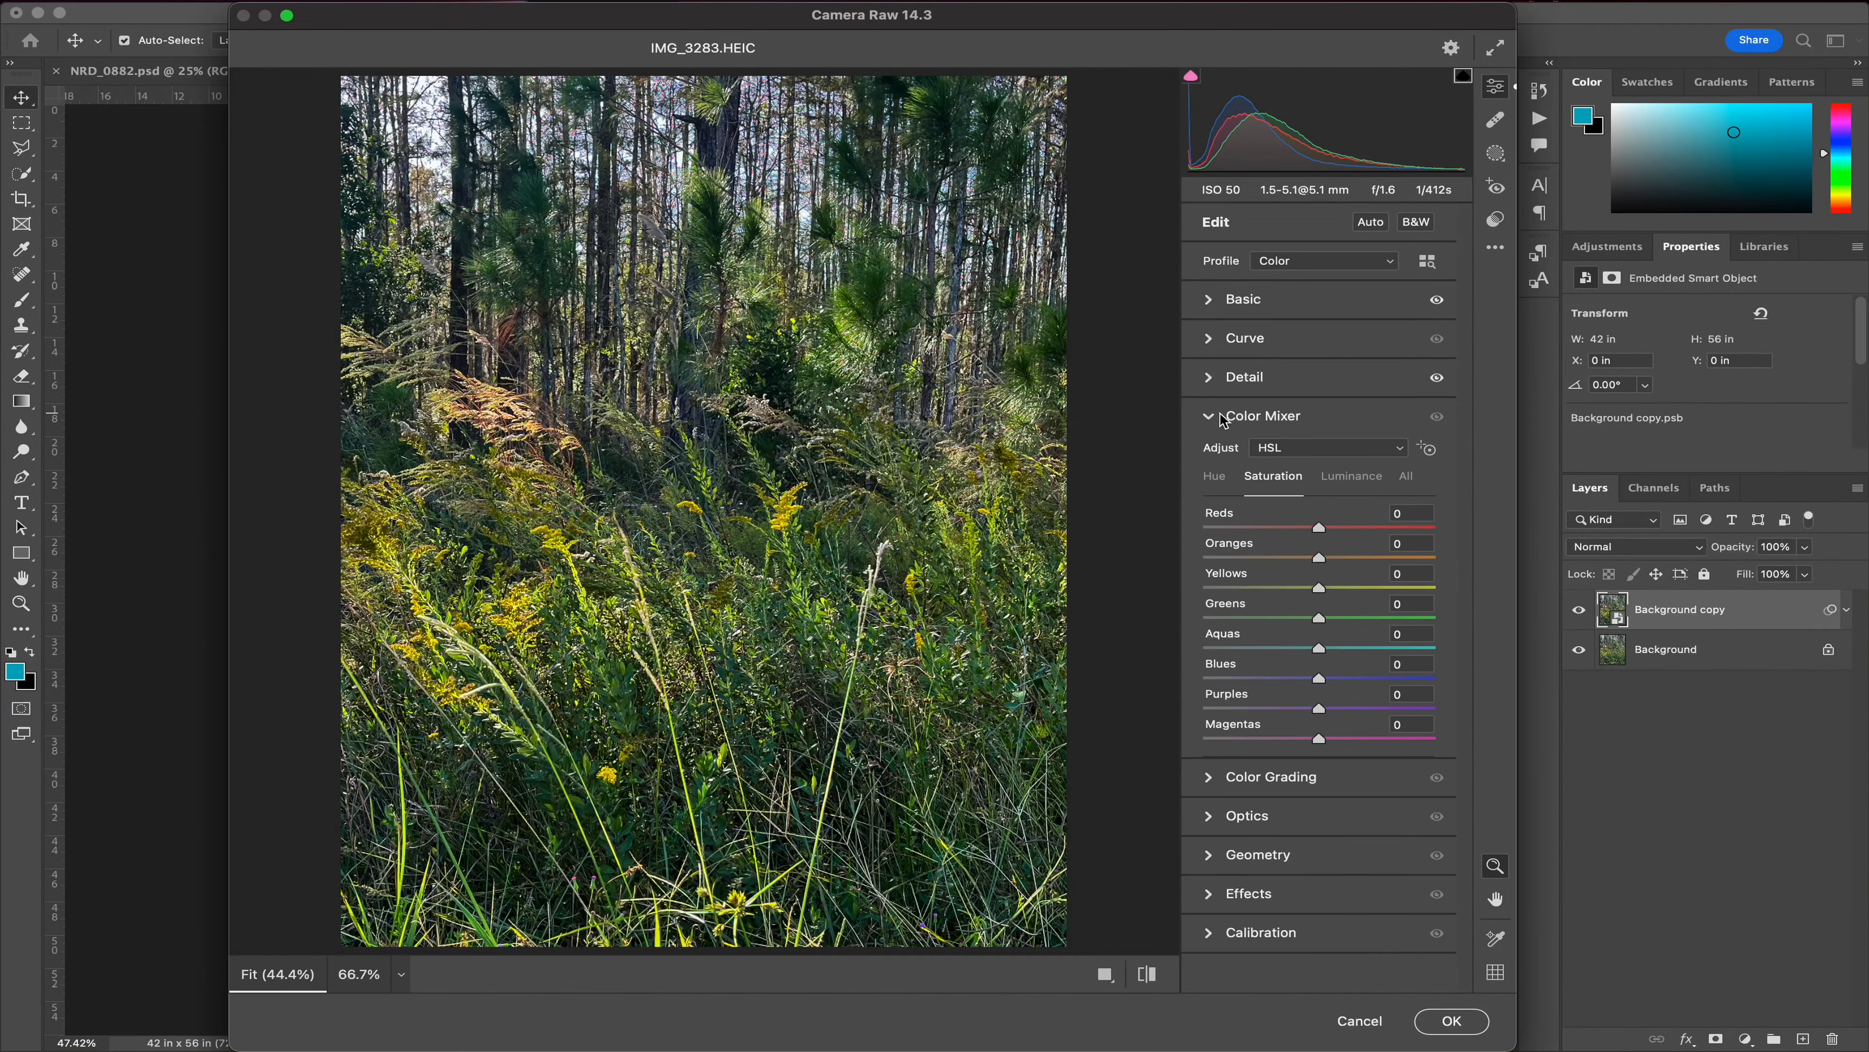
click(1215, 477)
drag(1296, 618, 1294, 581)
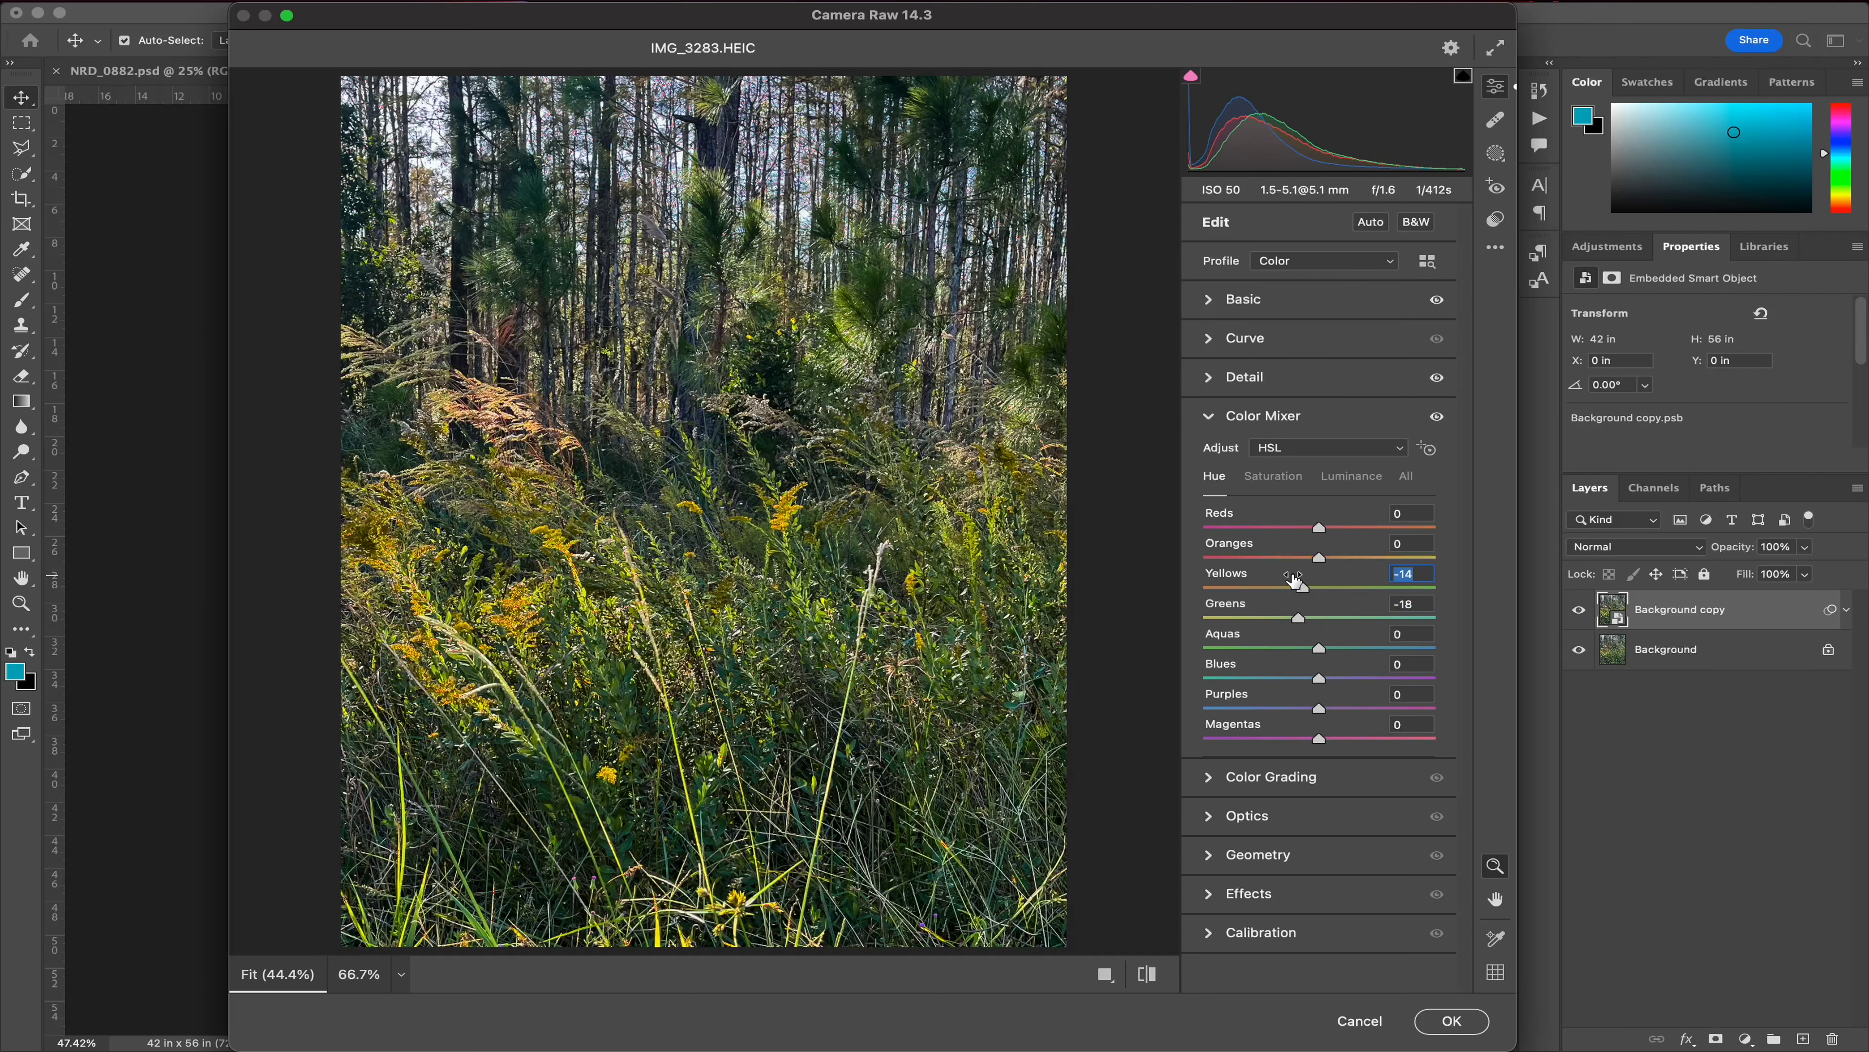
- Set the Color Mixer saturation to +19 for Yellows, -23 for Greens, +22 for Aquas and +10 for Blues
click(1272, 477)
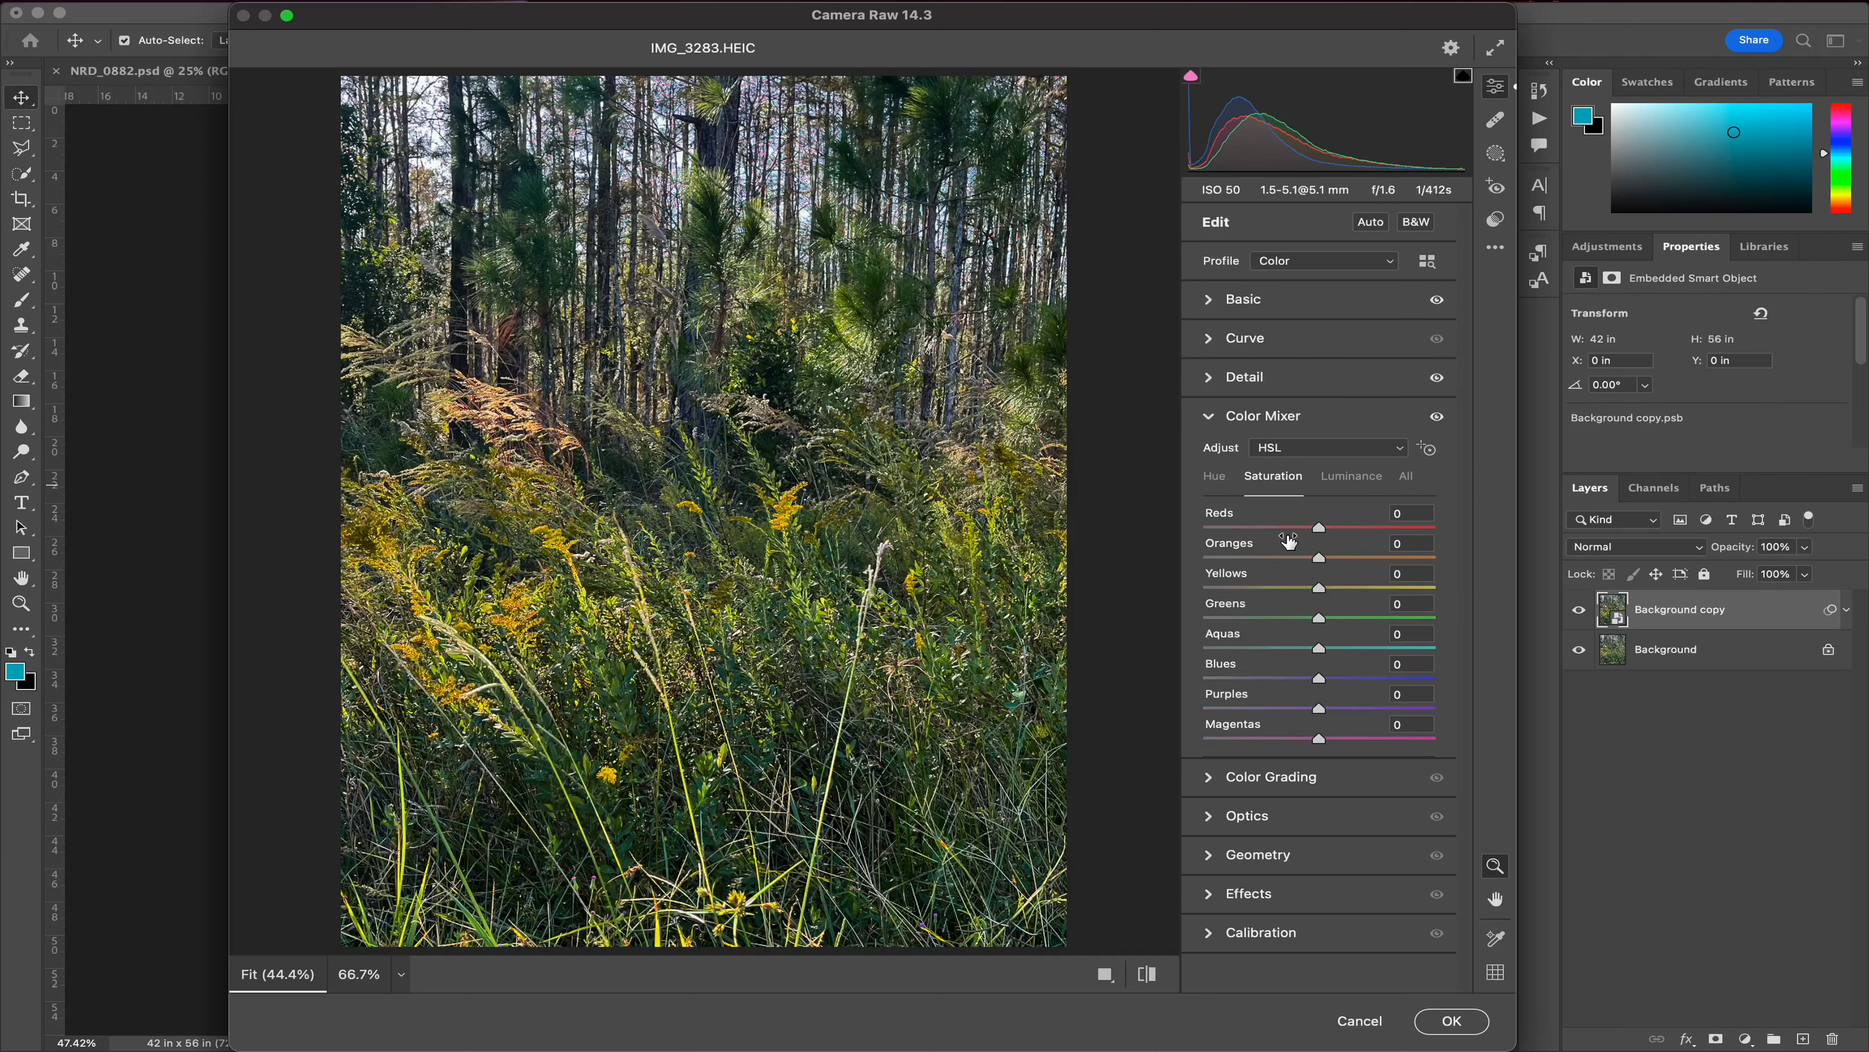
drag(1313, 584, 1333, 584)
drag(1274, 669, 1287, 635)
drag(1304, 615, 1278, 611)
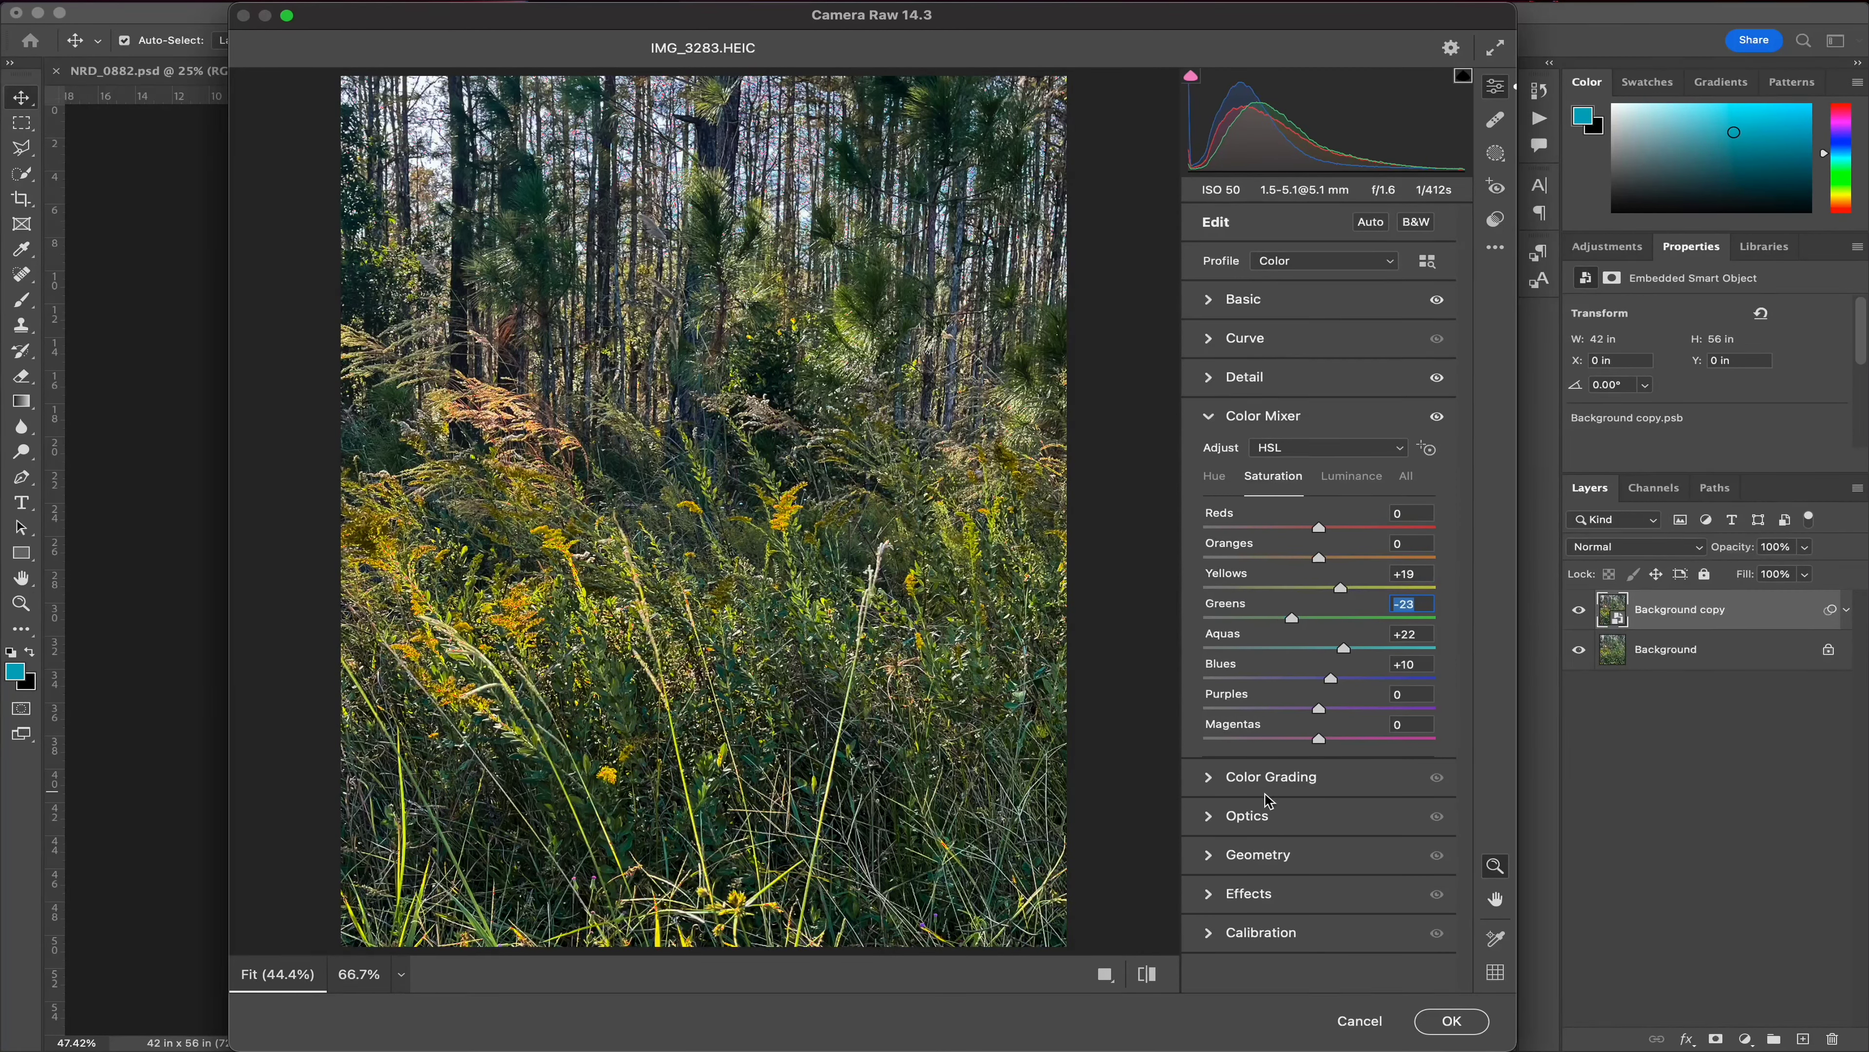
click(1206, 420)
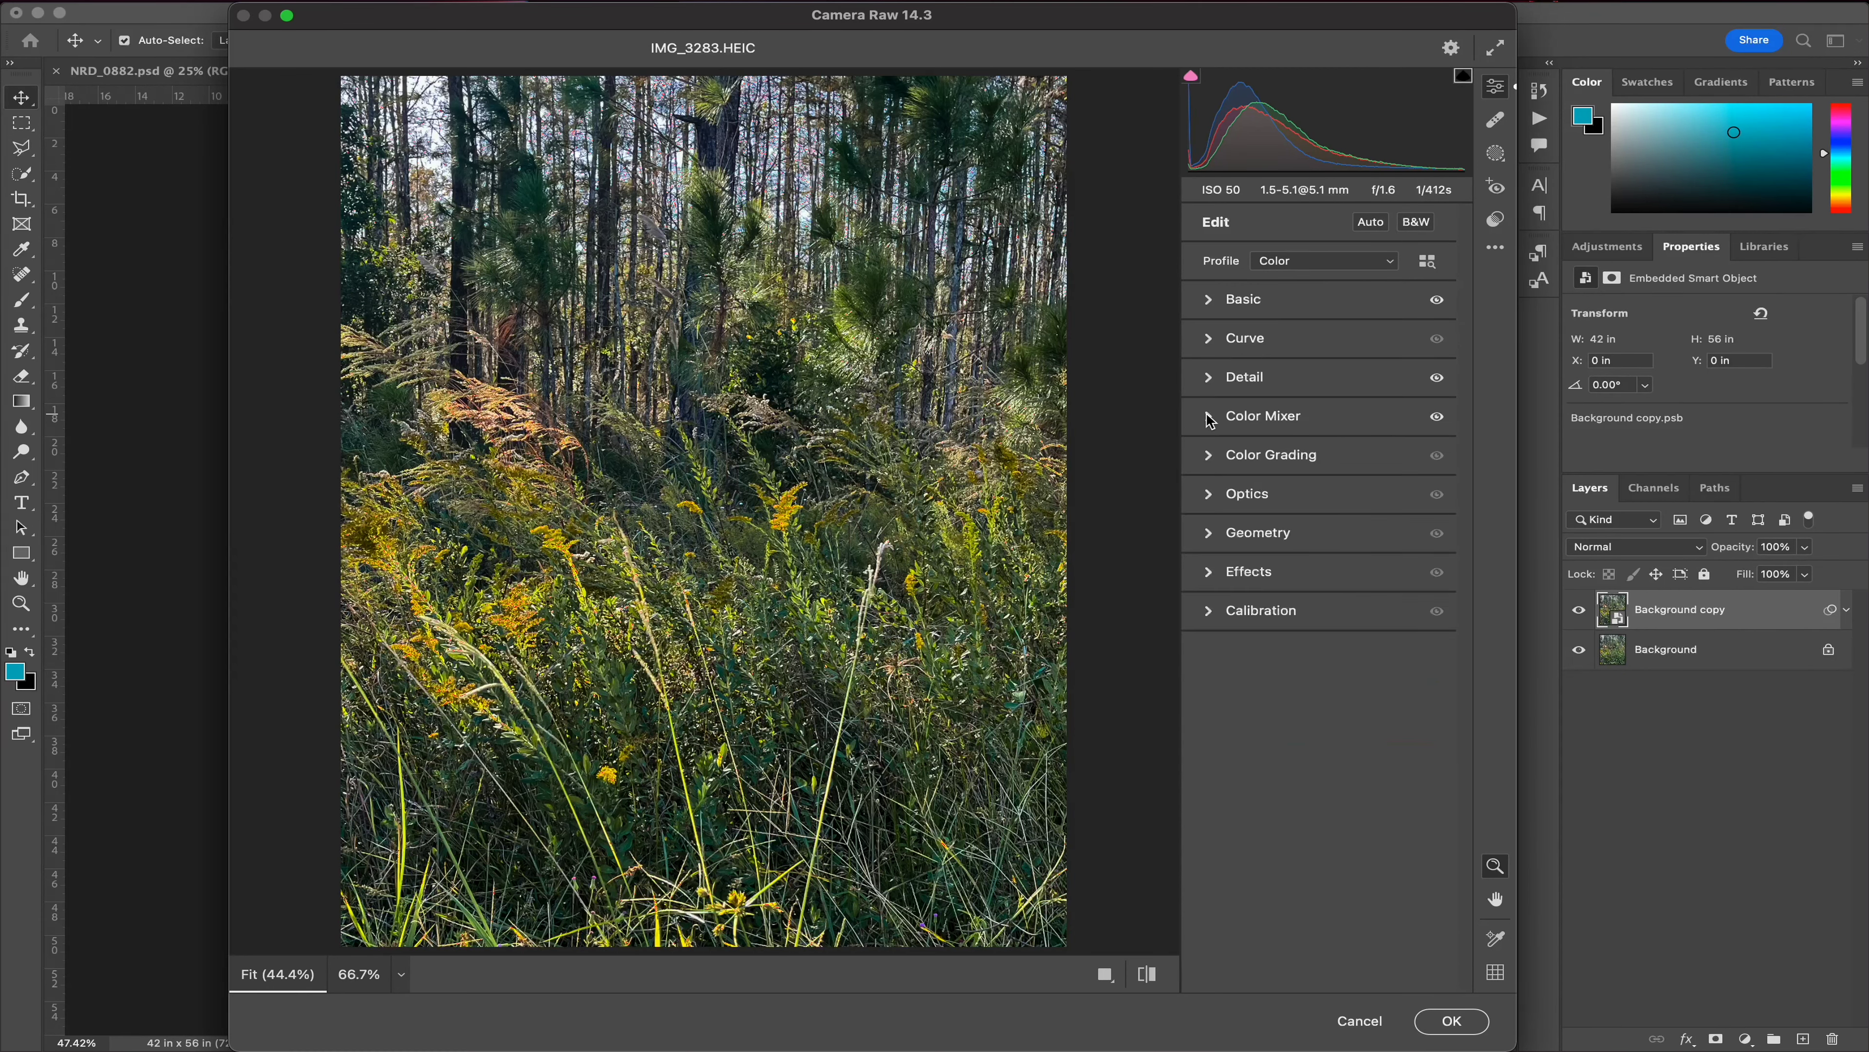
- Set the Optics Distortion to +15 and Vignette to +21
click(1211, 494)
drag(1319, 549, 1337, 549)
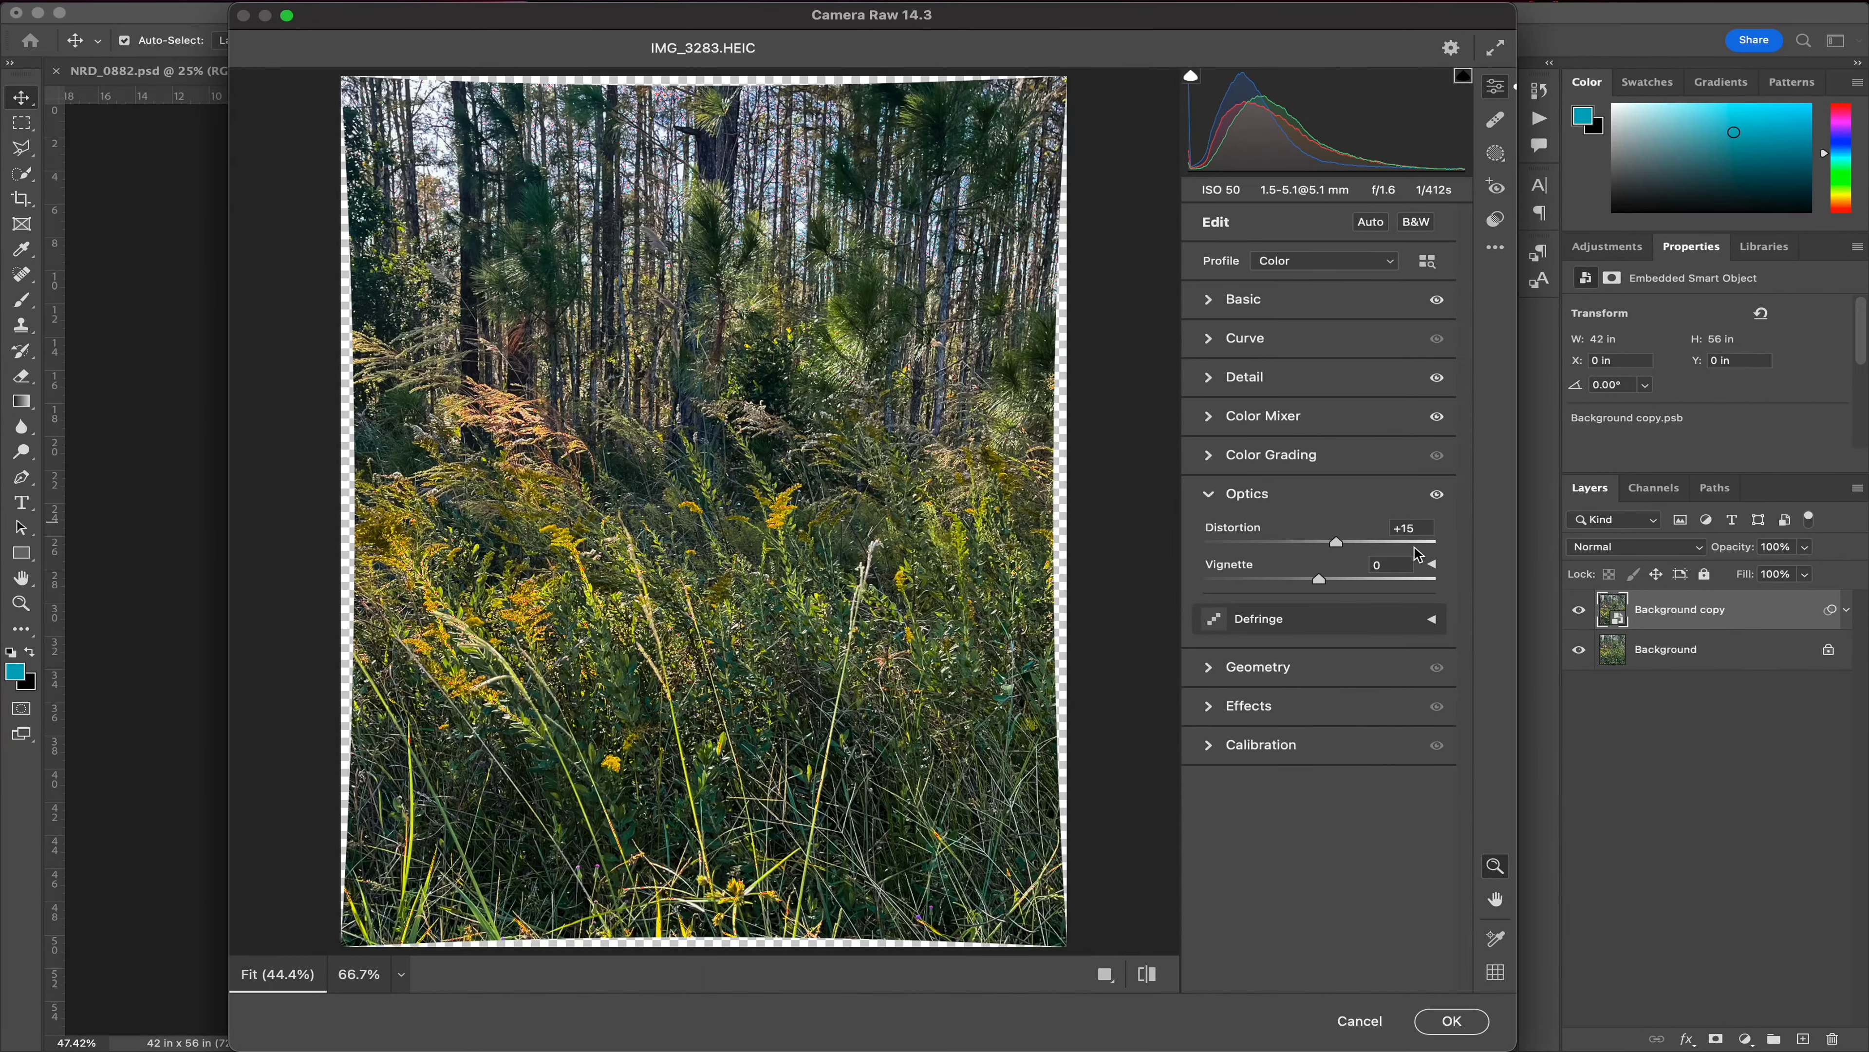
drag(1323, 582, 1345, 584)
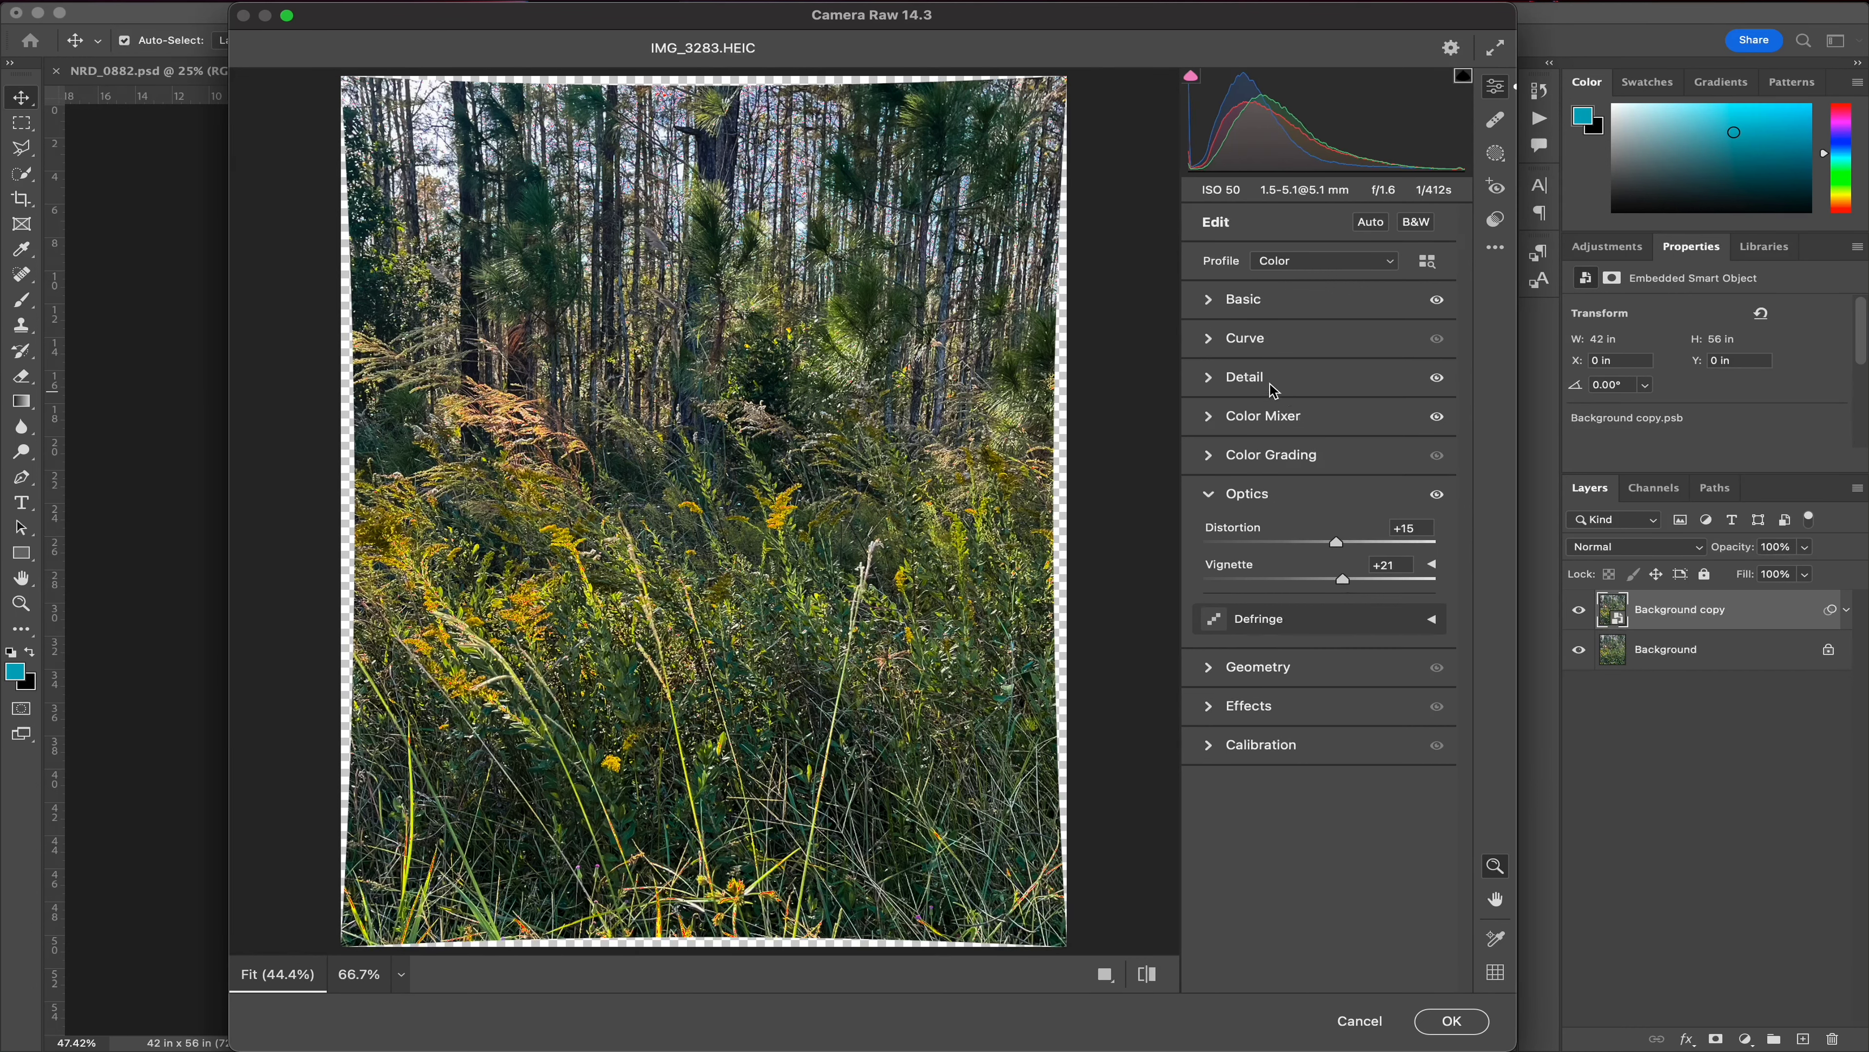
- Darken the whole photo by setting the Exposure to -1.12
click(1212, 298)
drag(1297, 445, 1282, 444)
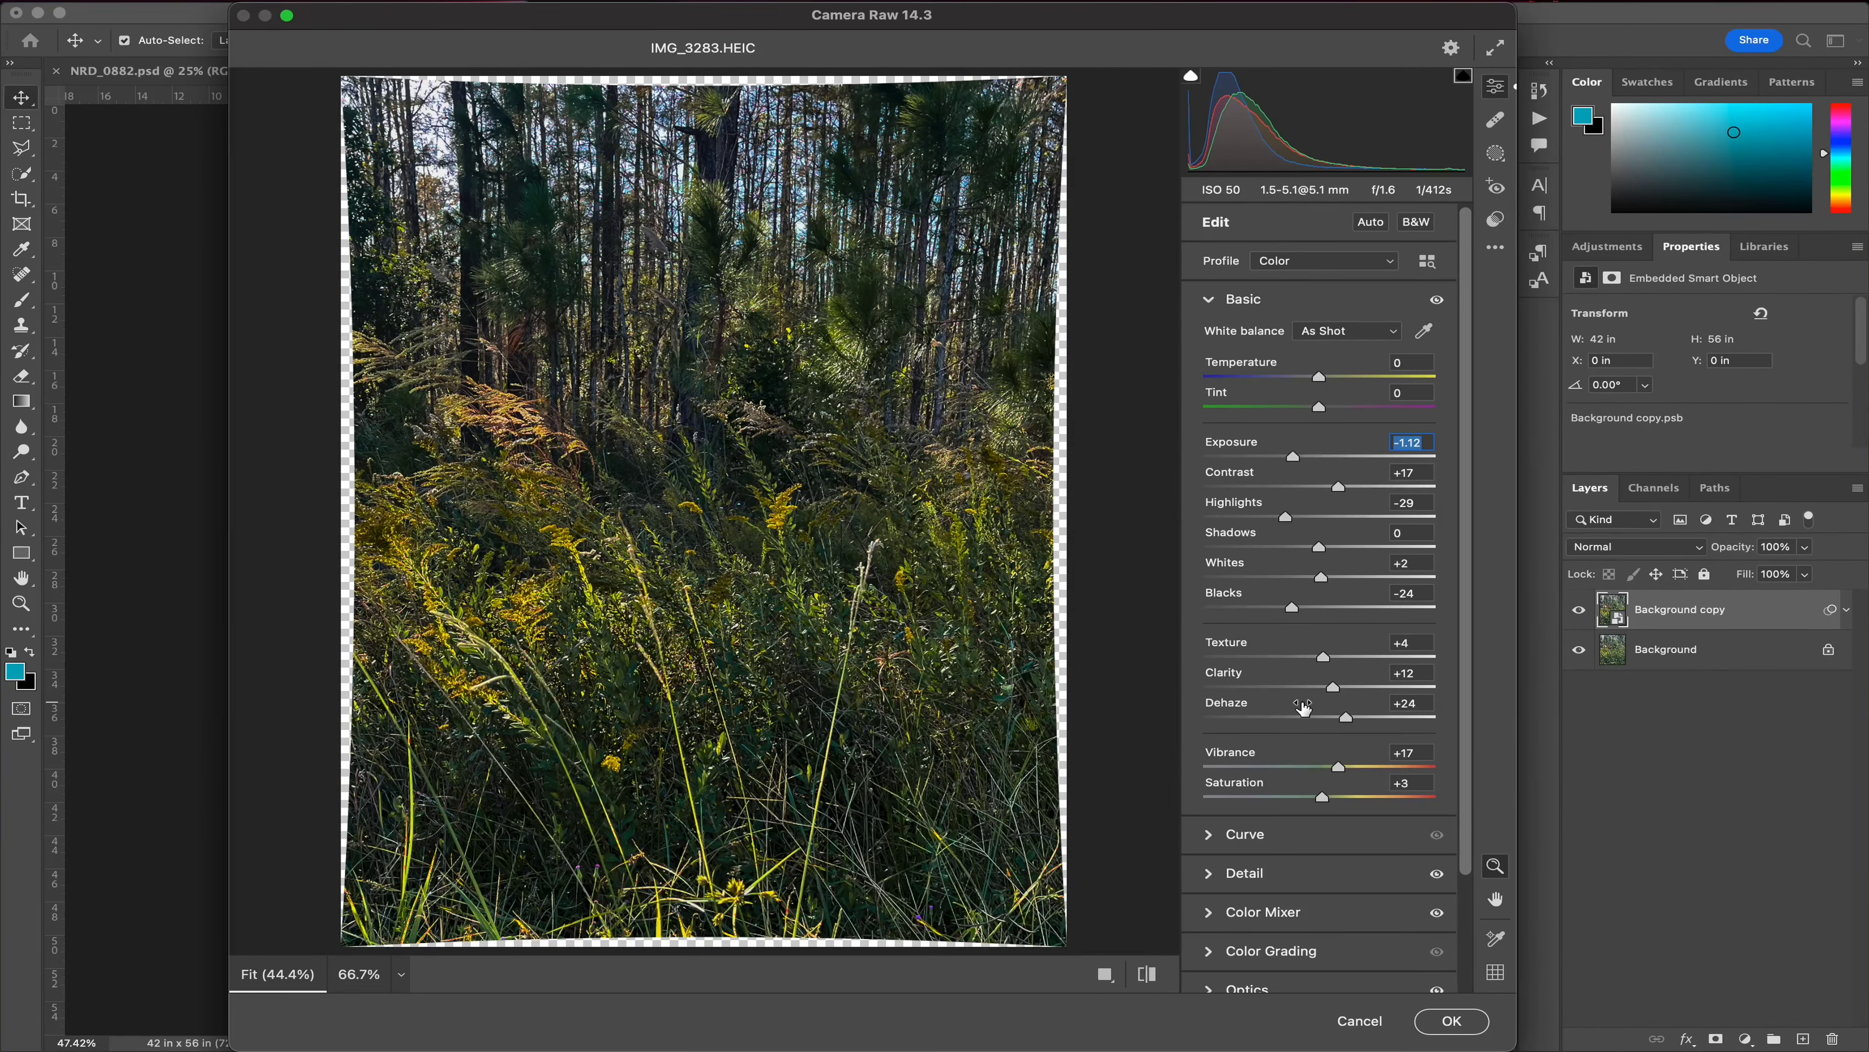
click(1210, 300)
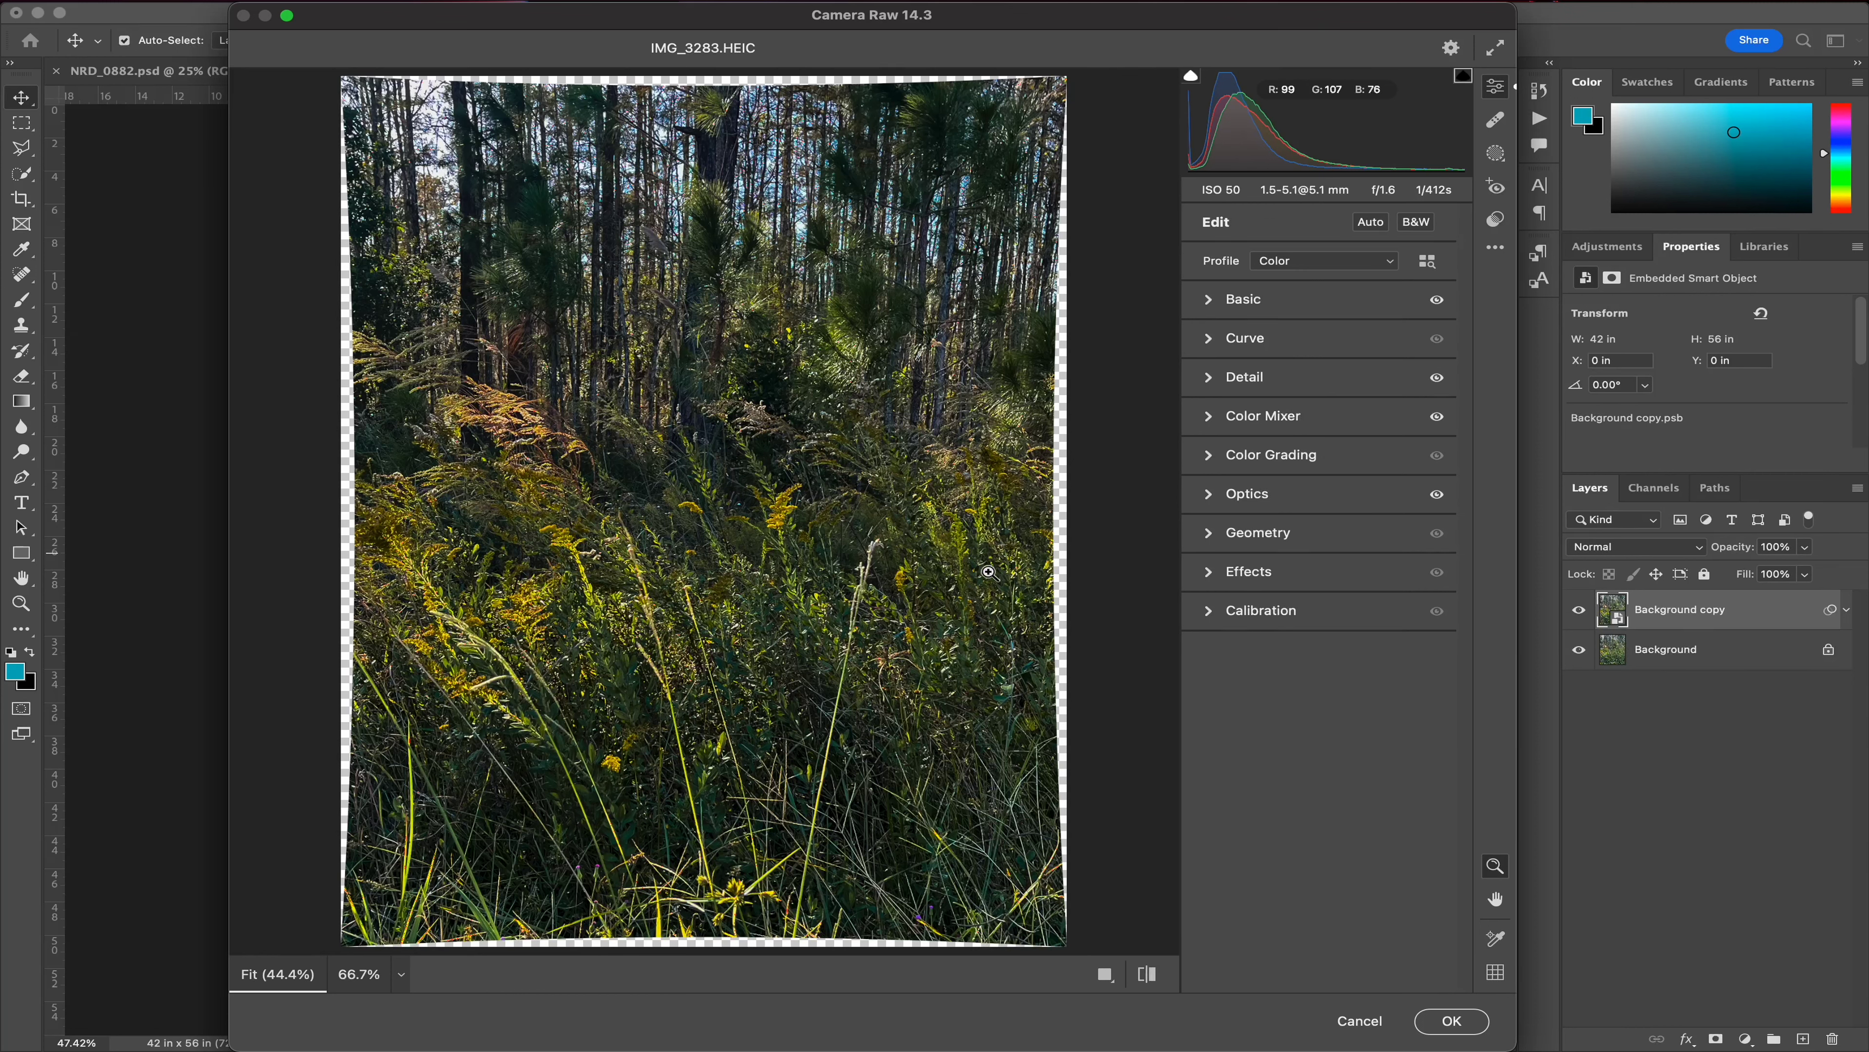
- Heal away the lone yellow flower in the lower grass with a size 17 spot, repositioning its source and target areas
click(1495, 120)
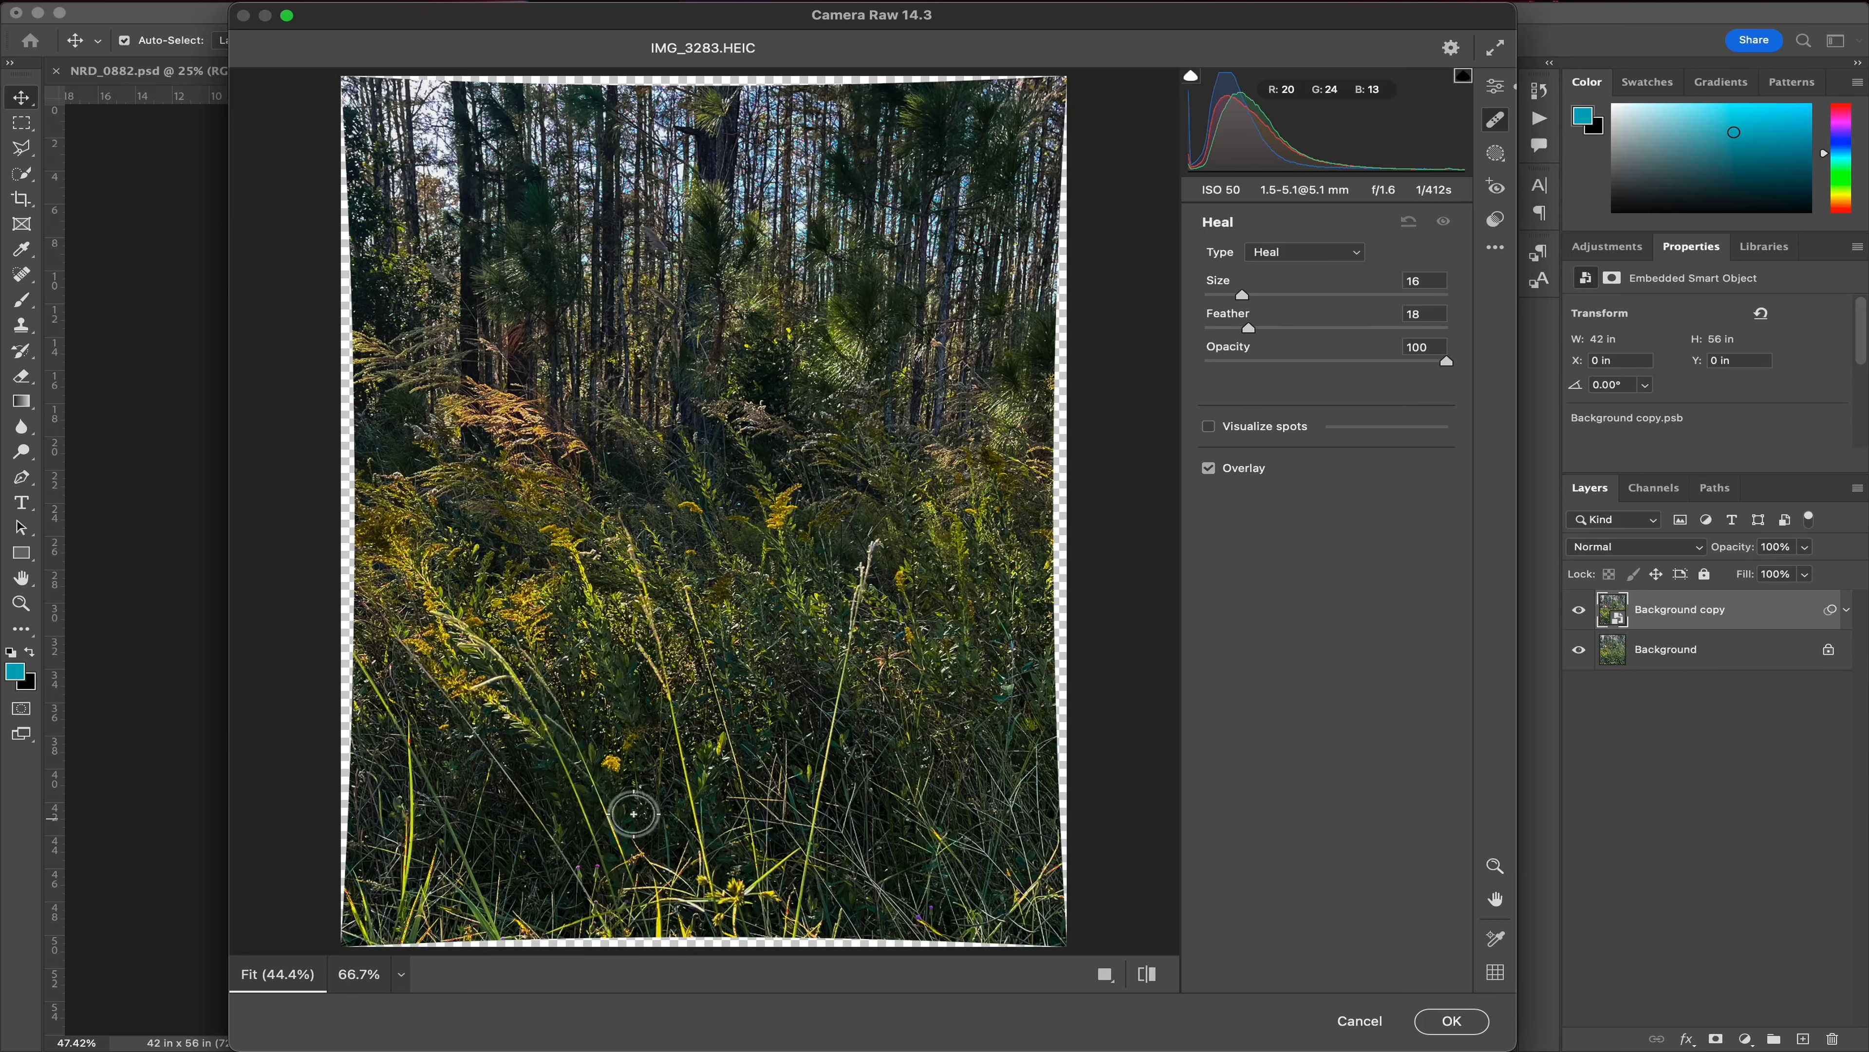
click(613, 766)
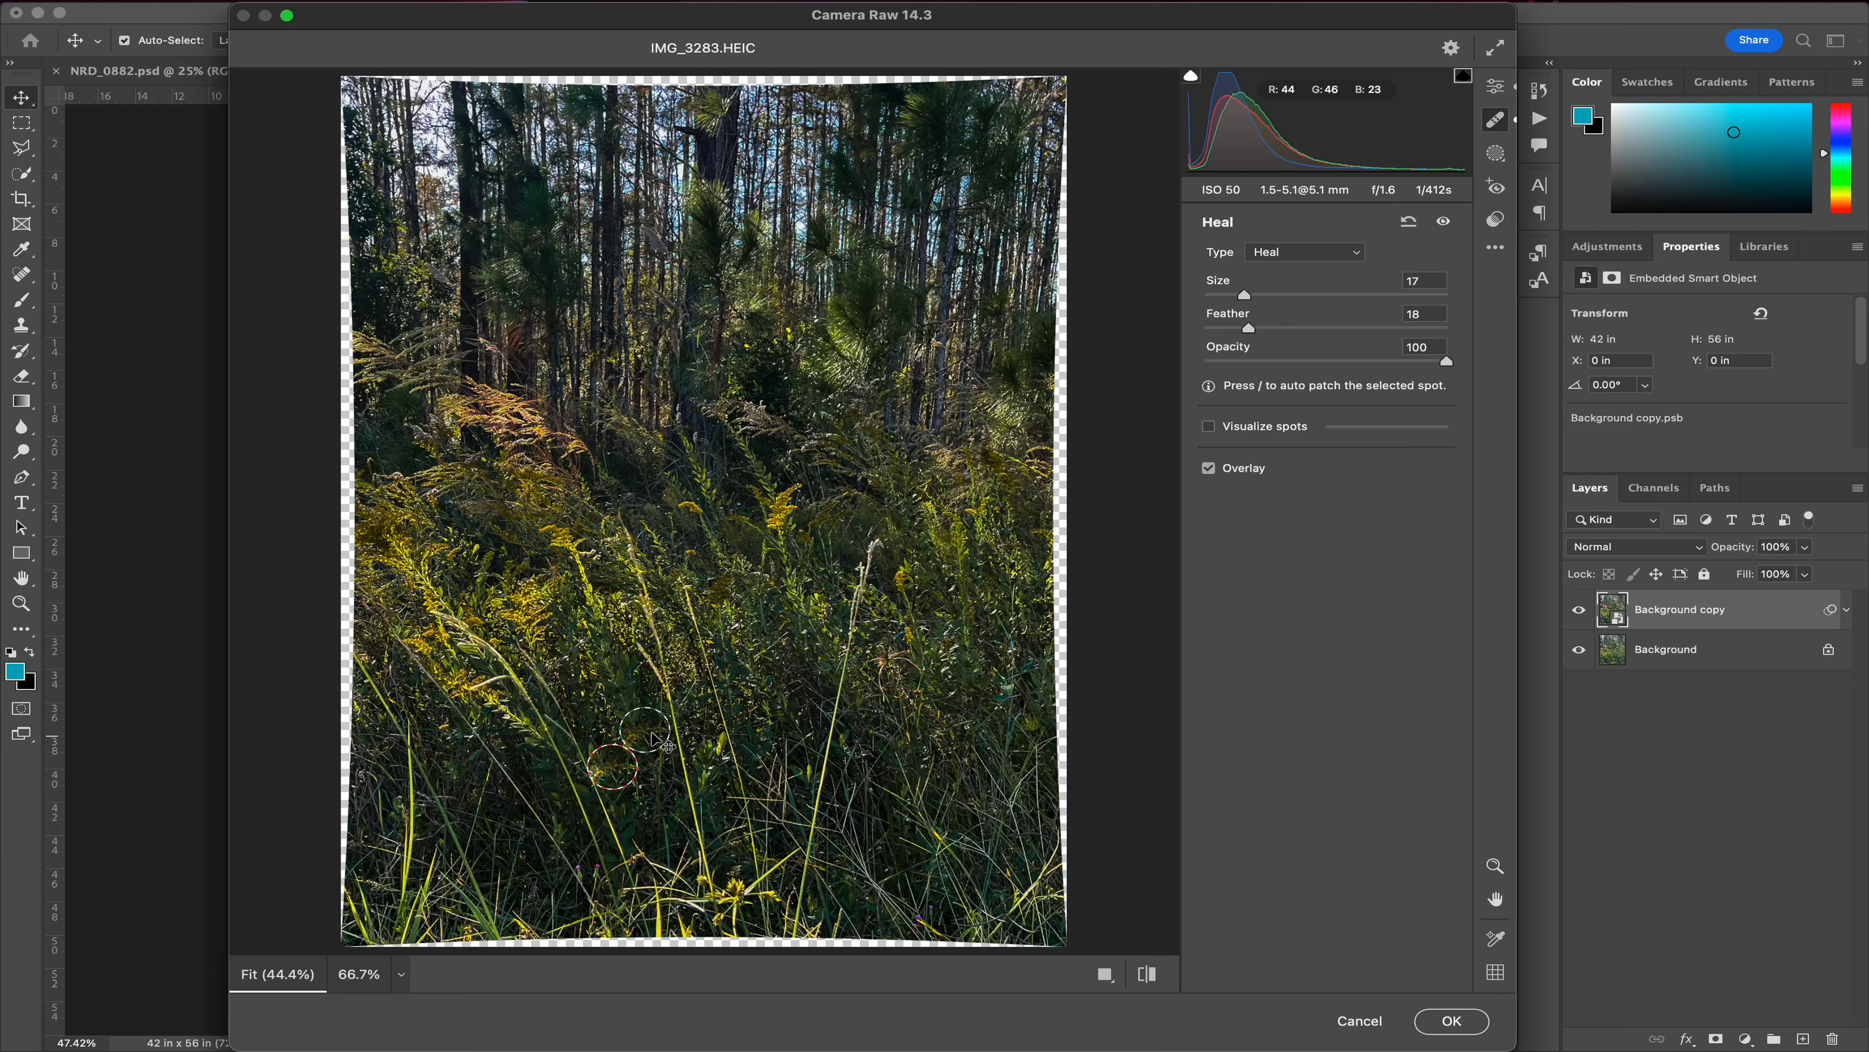
drag(653, 732, 593, 717)
drag(612, 773, 619, 775)
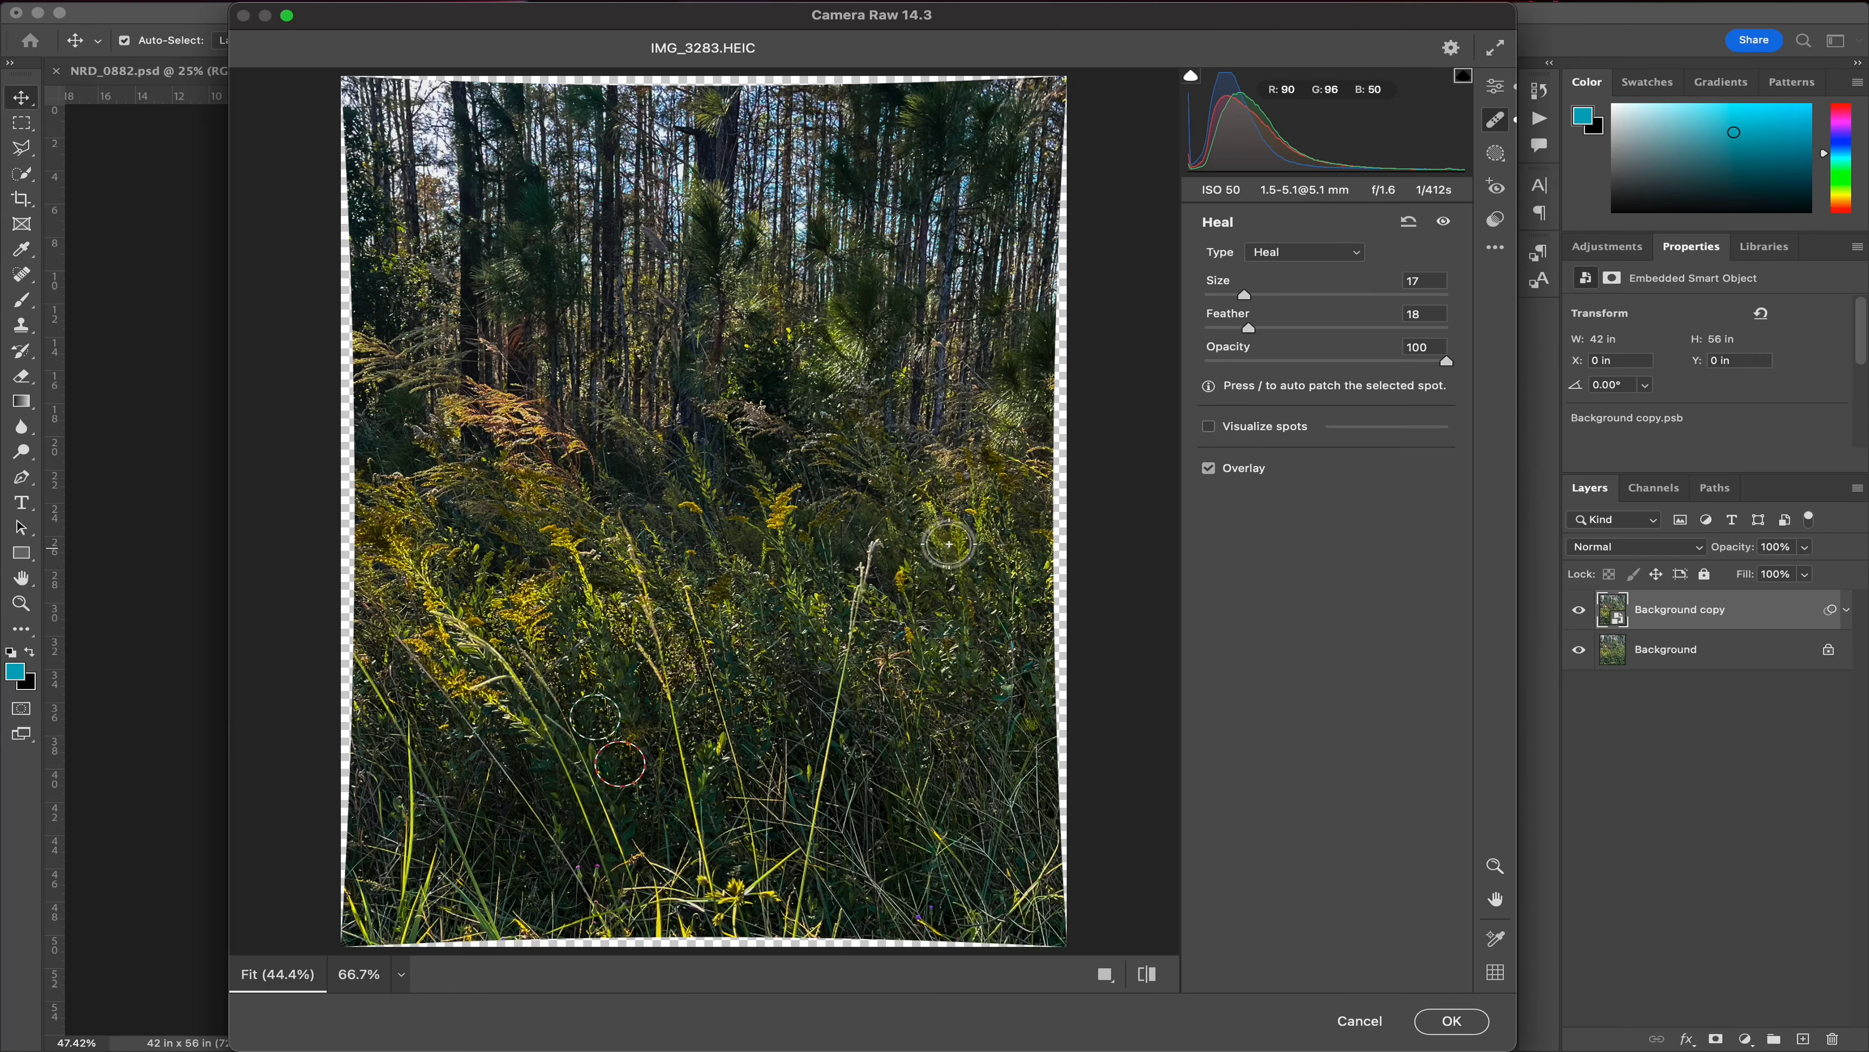
- Create a new mask that selects the sky behind the trees
click(1496, 154)
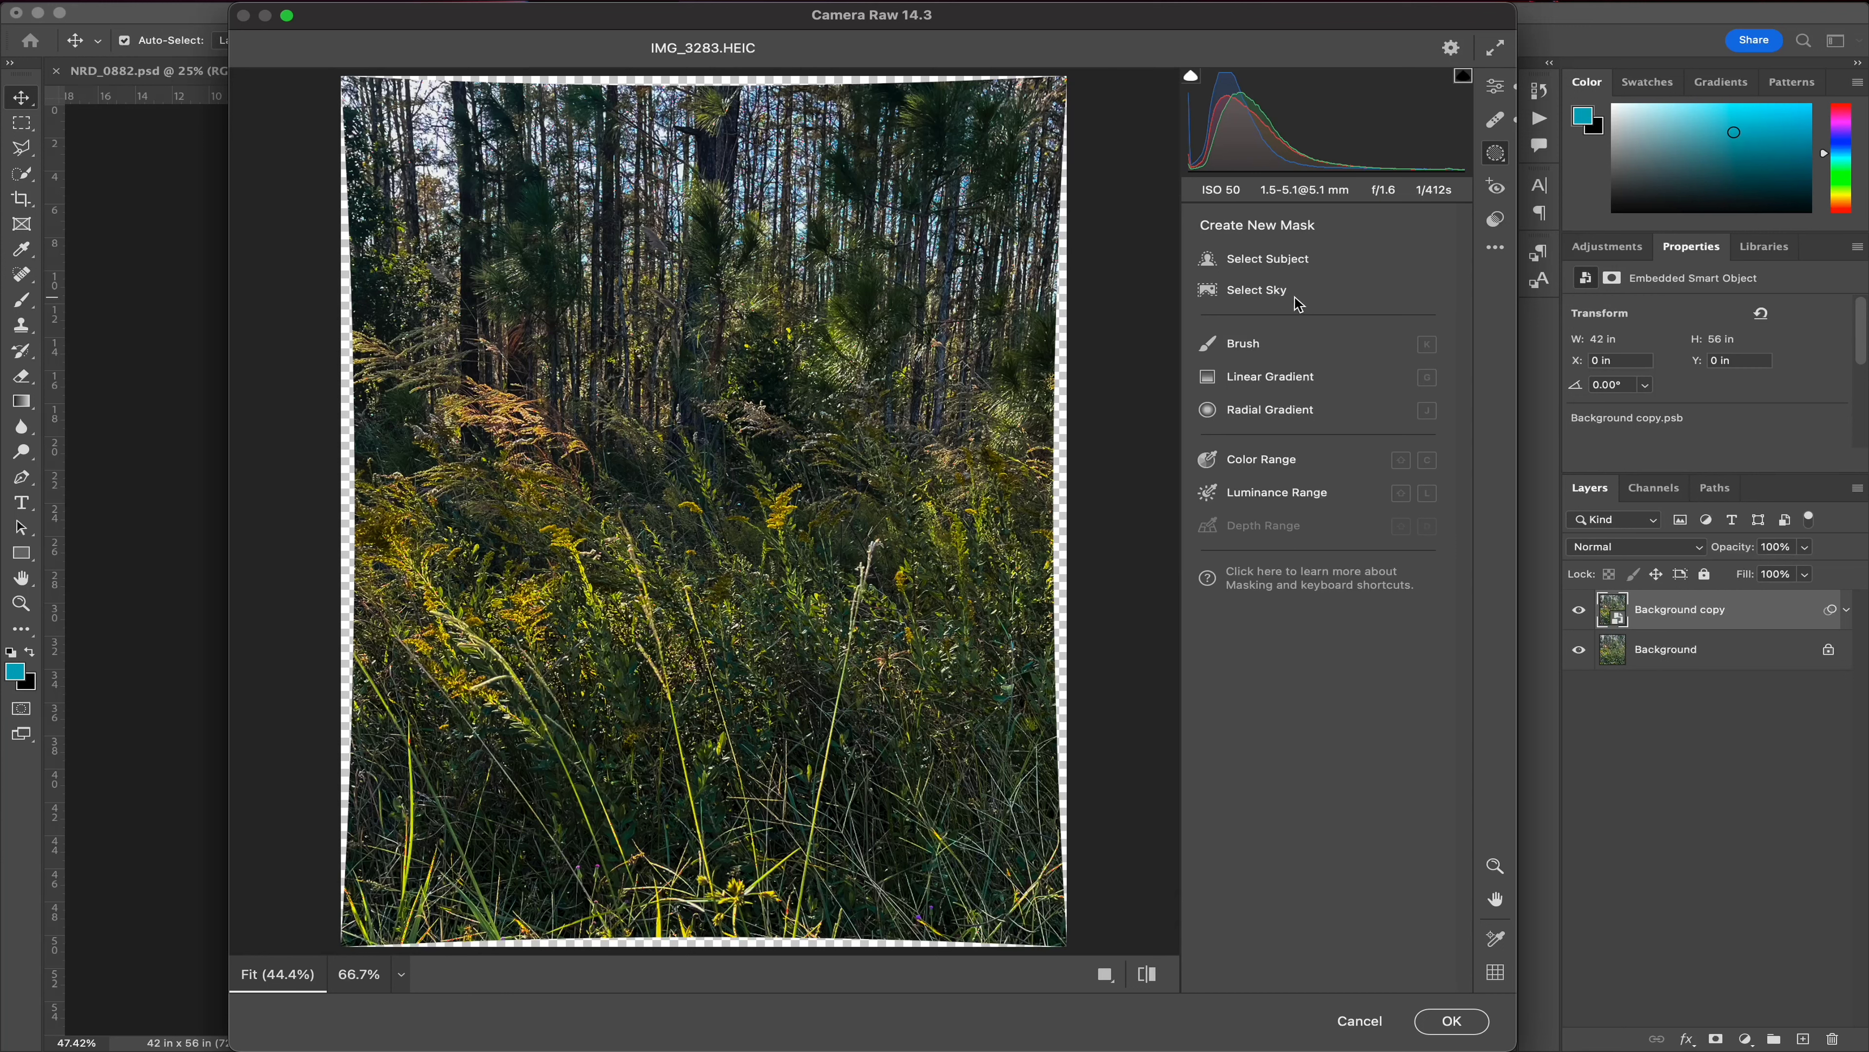
click(1240, 294)
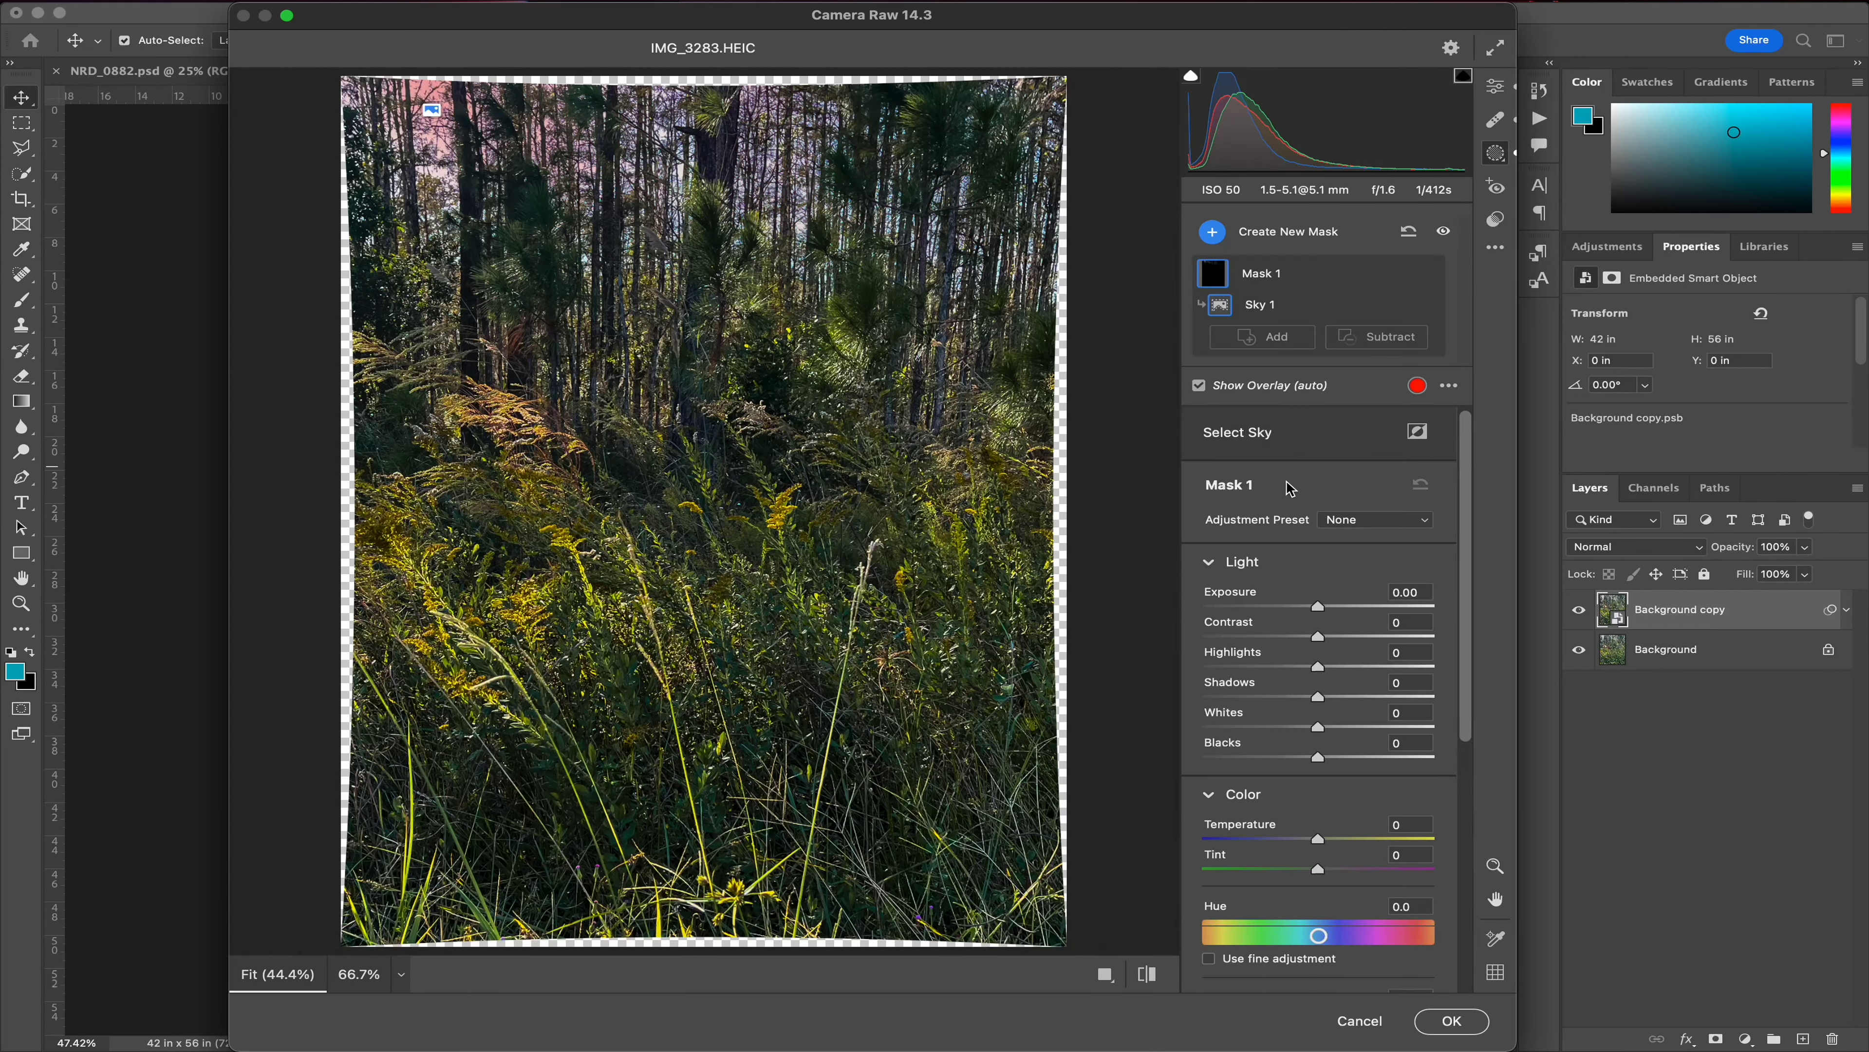
- Set the sky mask's Exposure to -1.25 and its Saturation to +59
mouse_move(1317, 605)
mouse_down()
mouse_move(1263, 603)
mouse_move(1285, 603)
mouse_up()
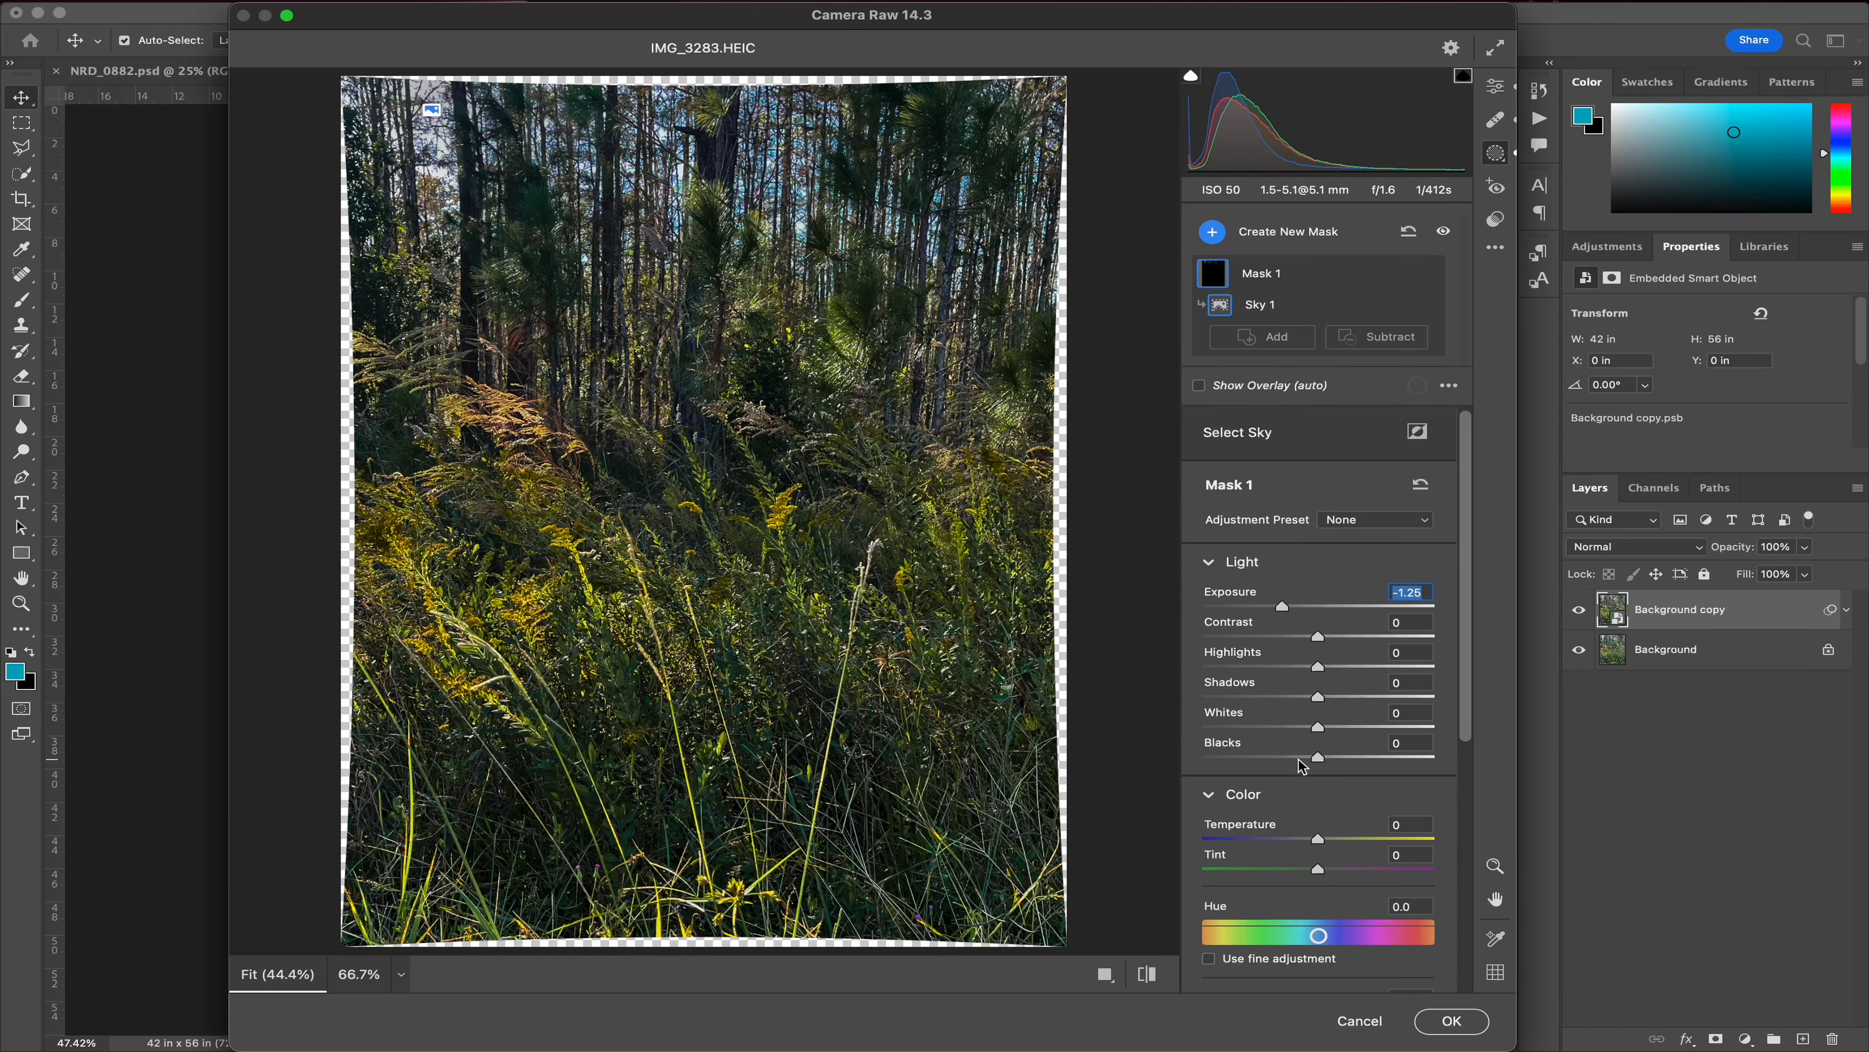
scroll(1295, 693, down, 5)
drag(1283, 808, 1345, 809)
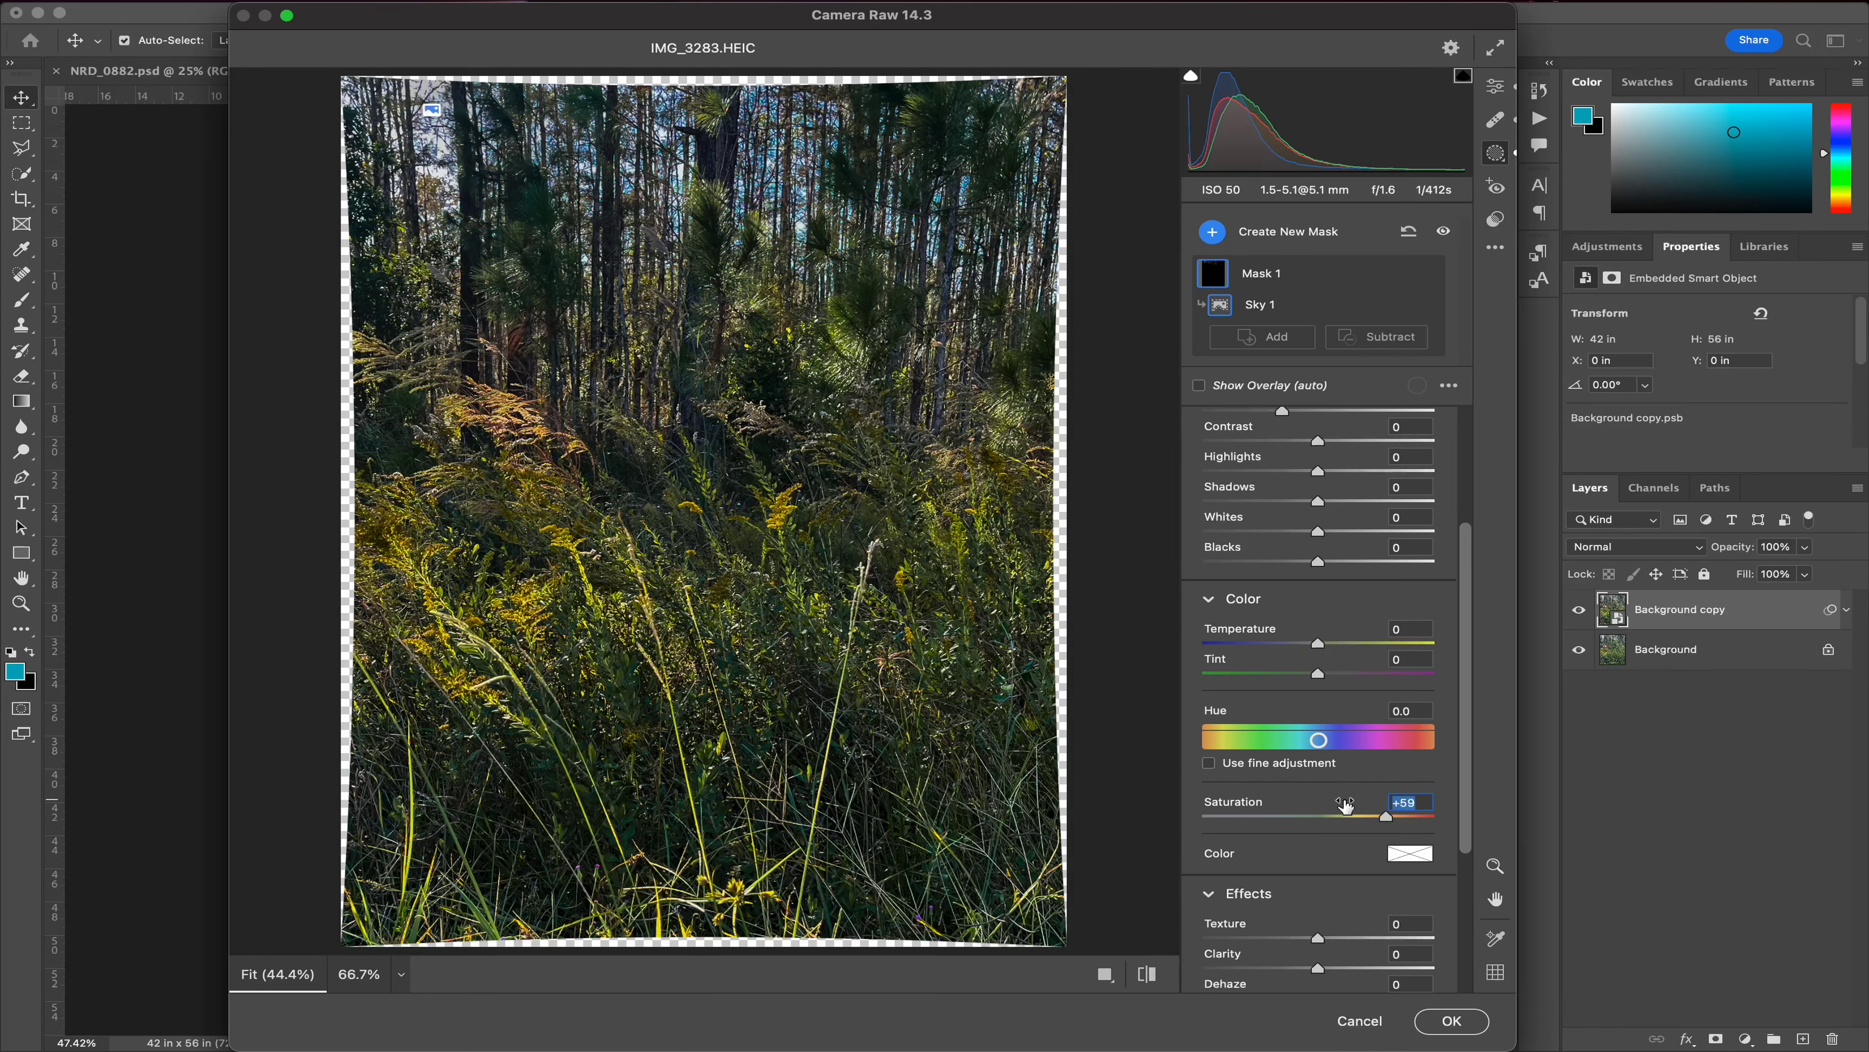
click(1256, 230)
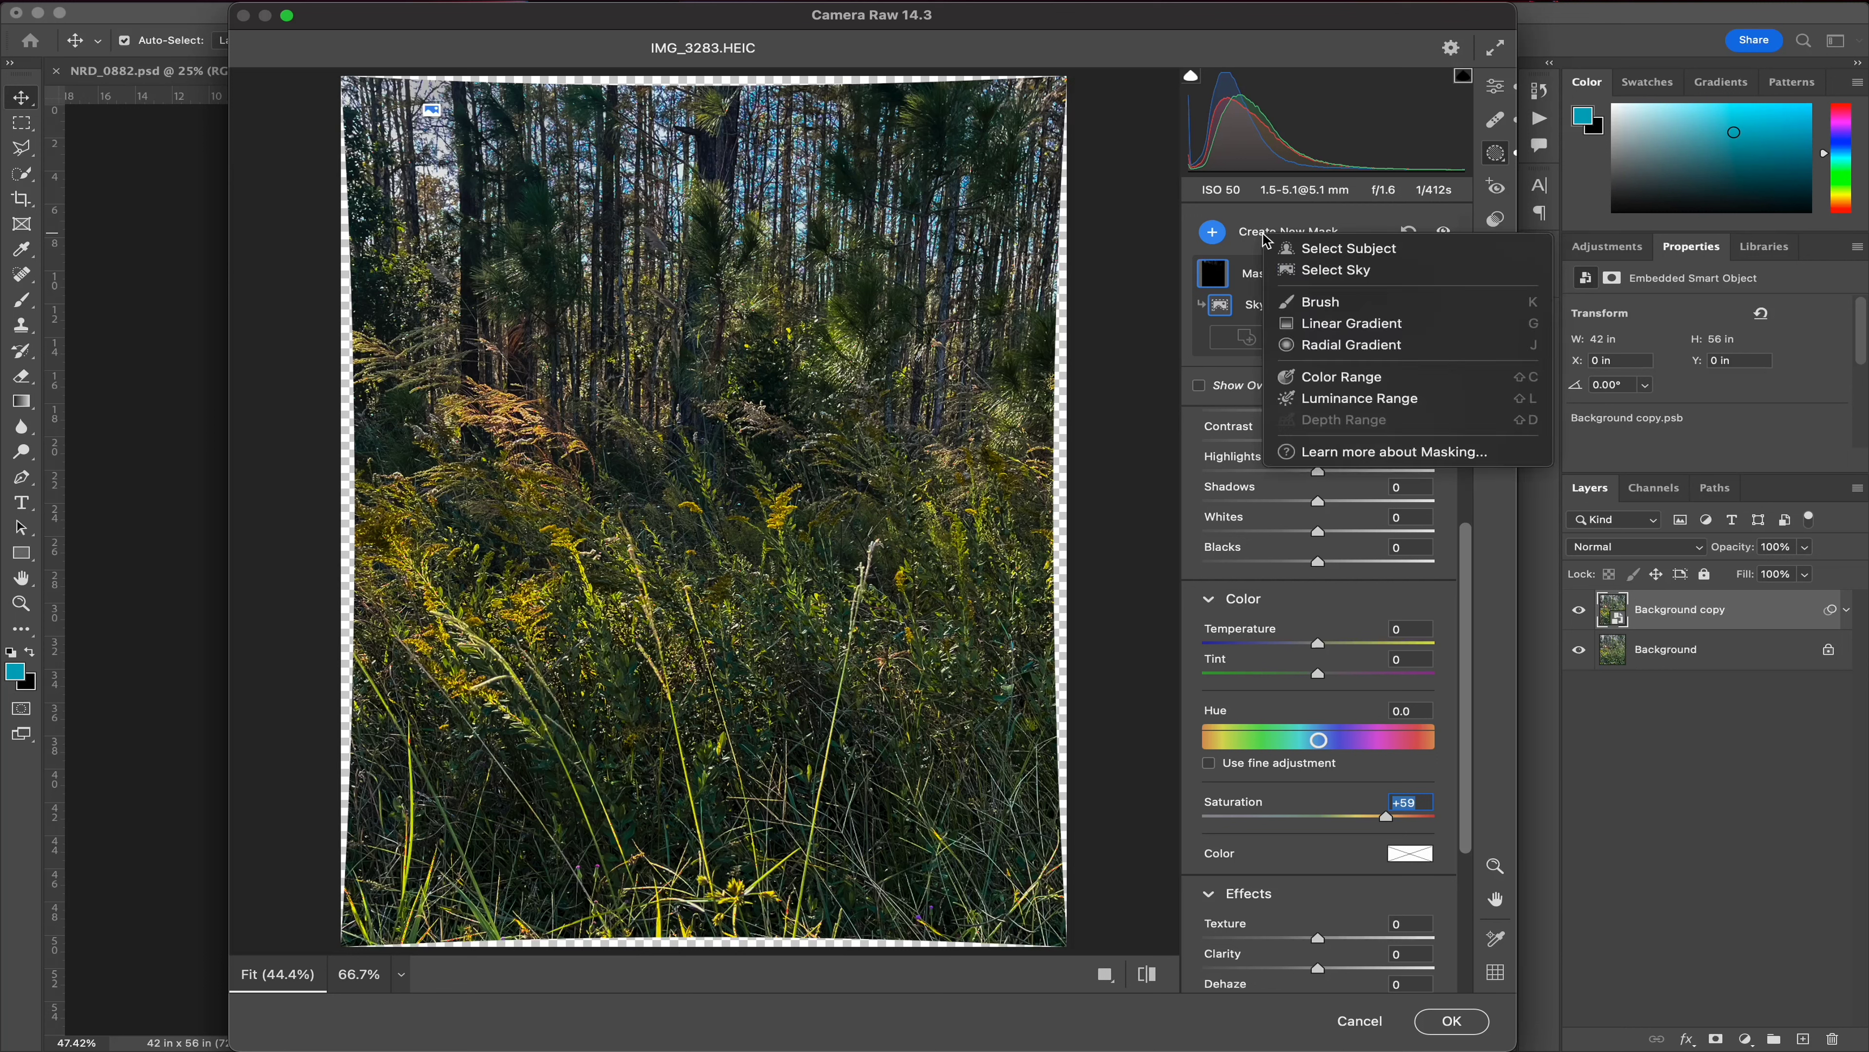
click(1357, 309)
mouse_move(647, 709)
mouse_down()
mouse_move(709, 592)
mouse_move(747, 737)
mouse_move(961, 518)
mouse_up()
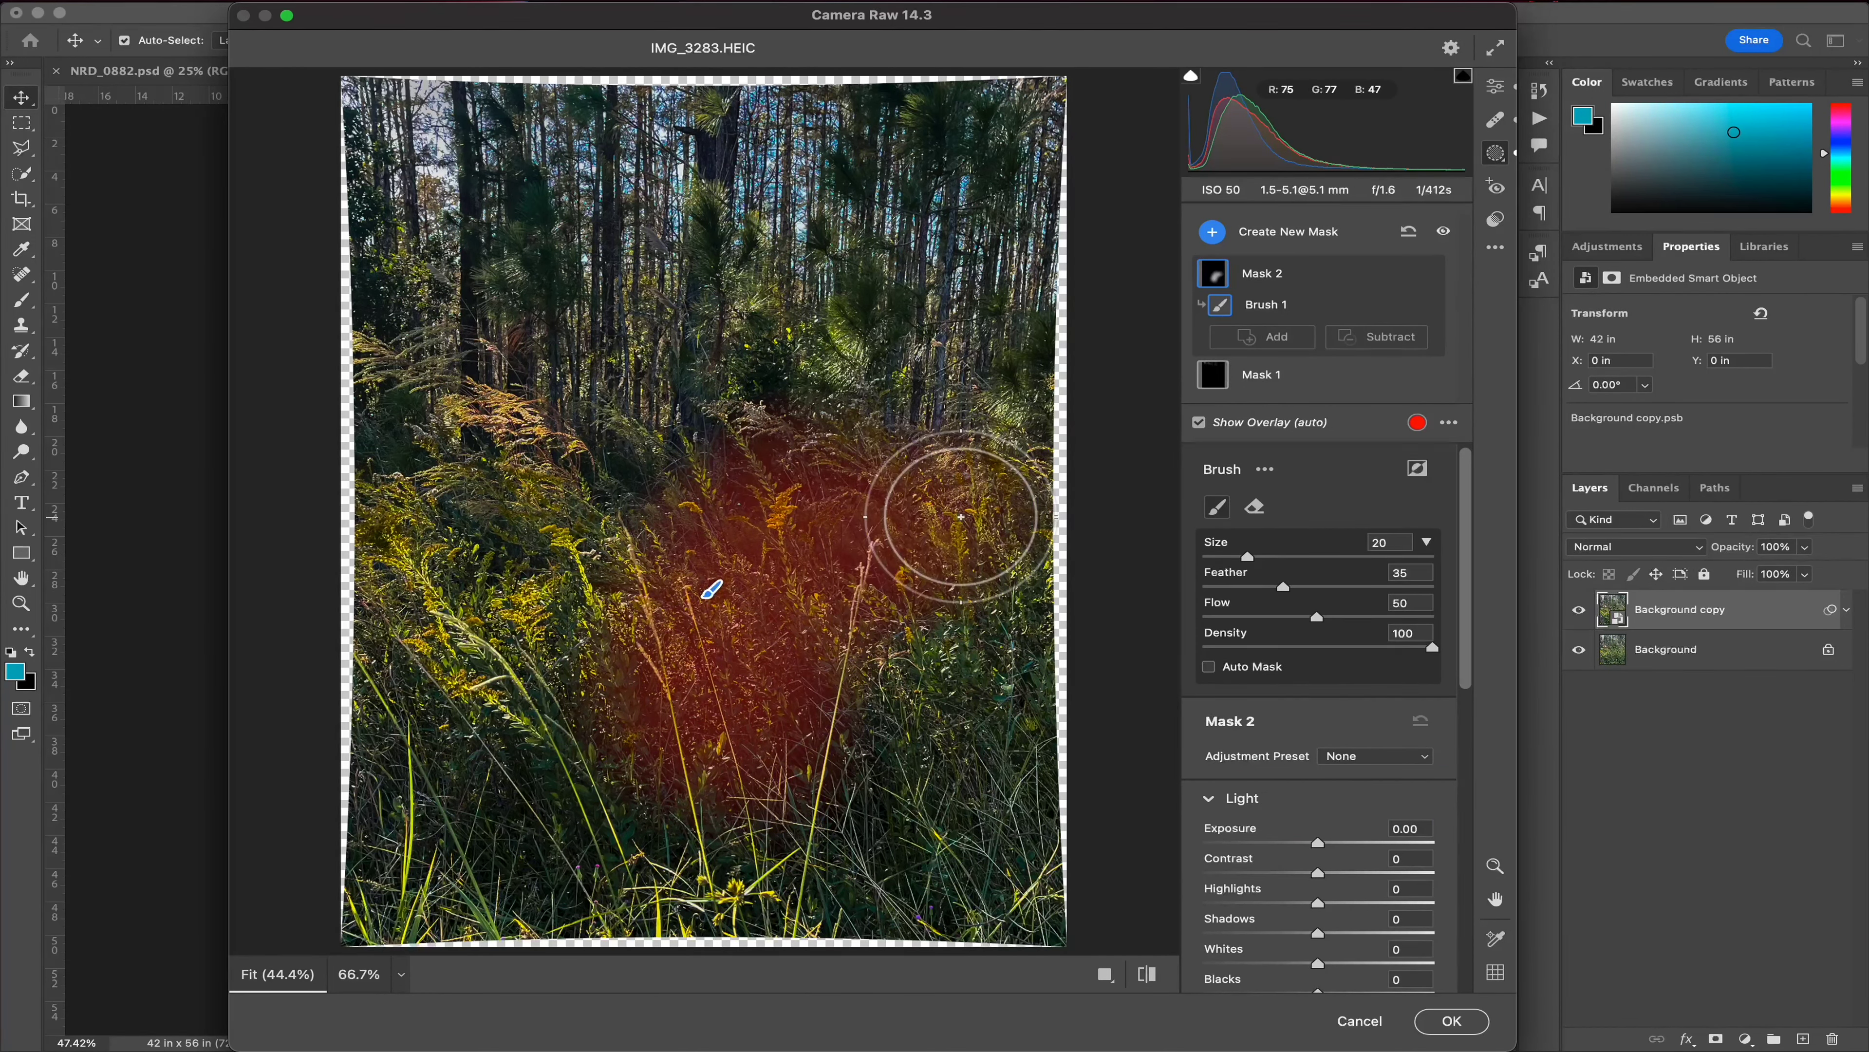
key(Delete)
- Apply the Camera Raw edits to the Background copy layer and hide the original Background layer
click(1450, 1021)
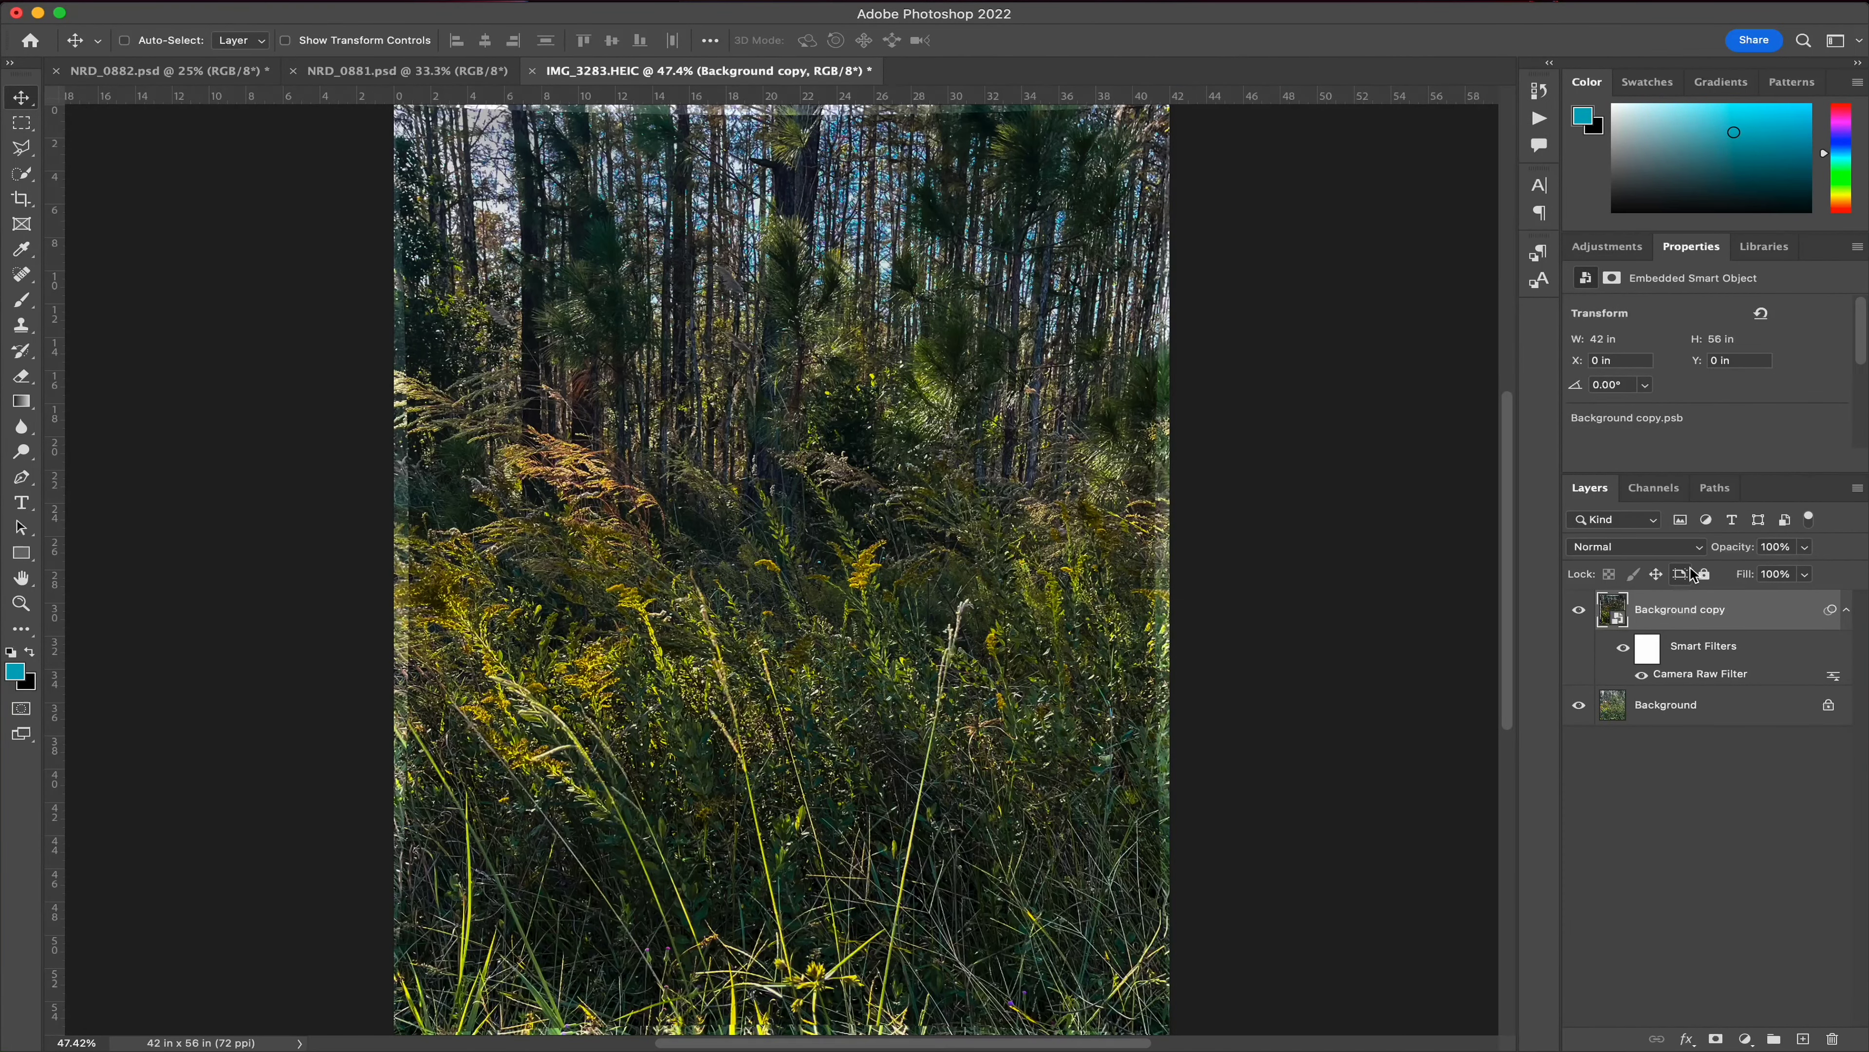
key(super+minus)
key(super)
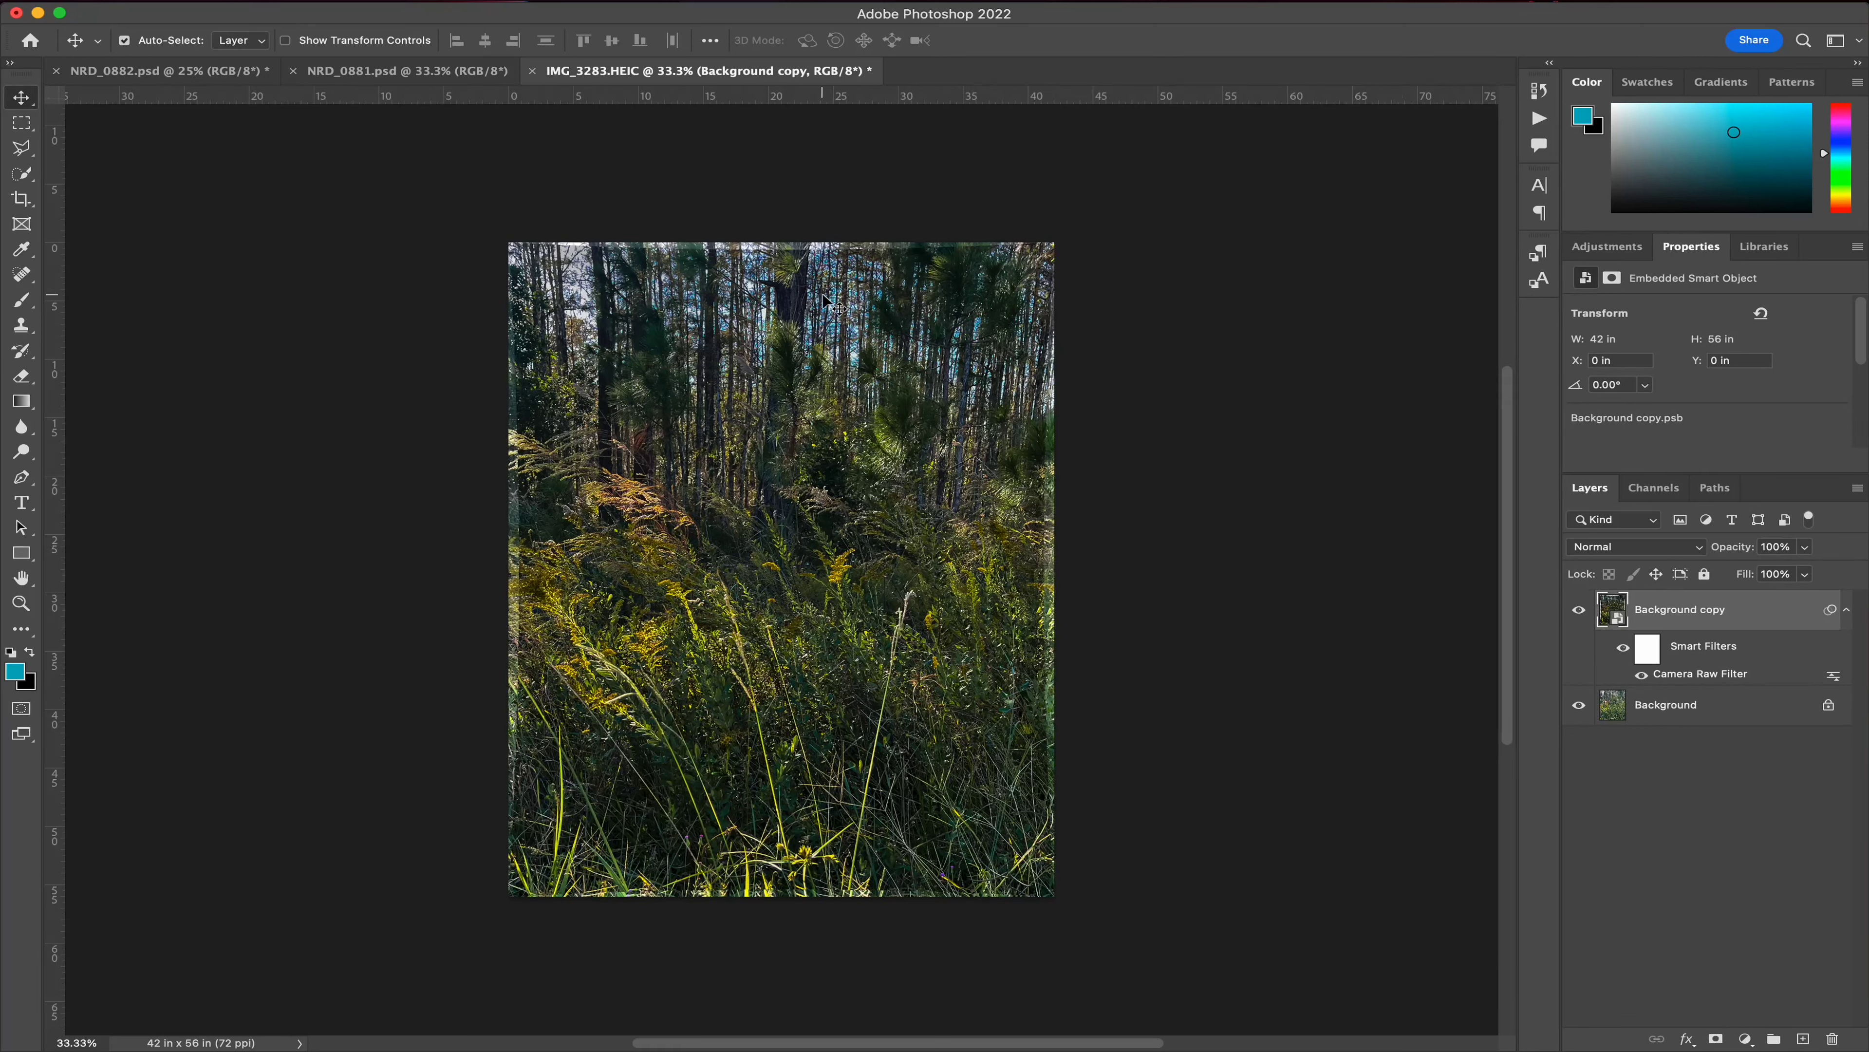
click(1579, 706)
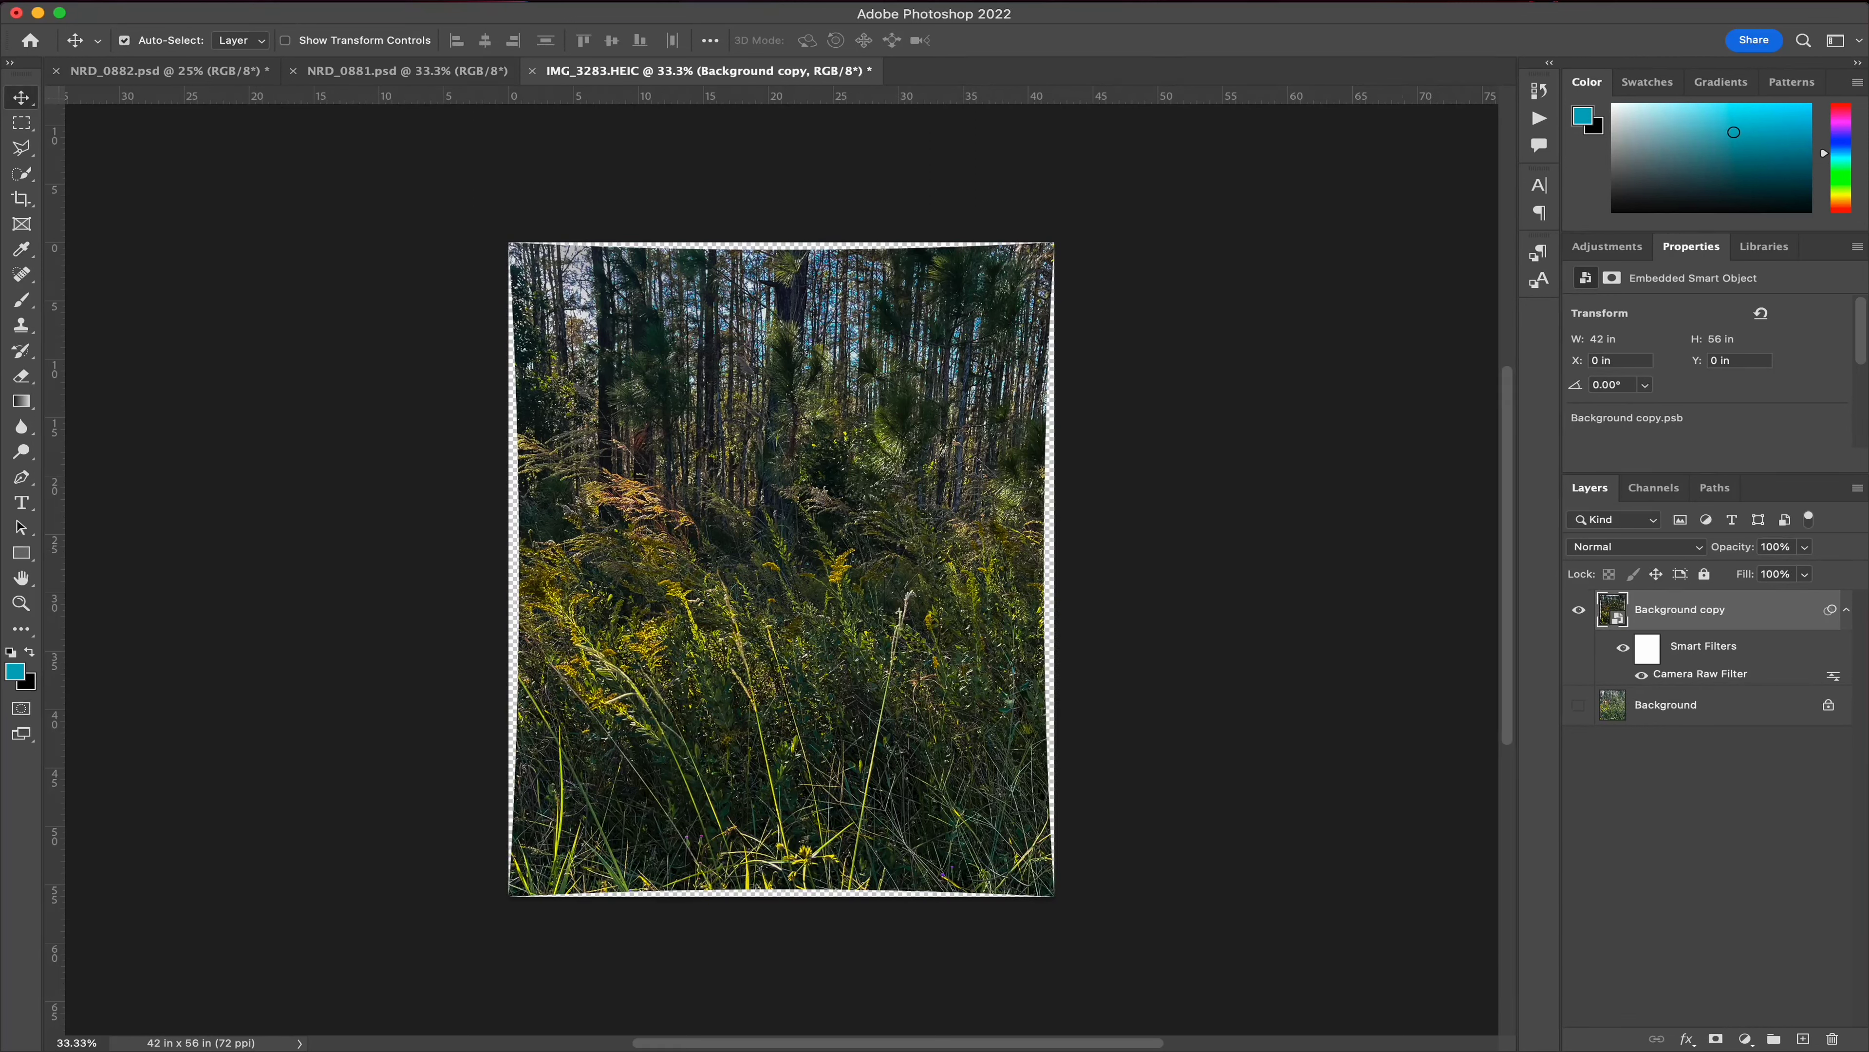
- Scale the Background copy layer up to 103.04% from its upper and lower edges and commit the transform
click(210, 9)
mouse_move(269, 420)
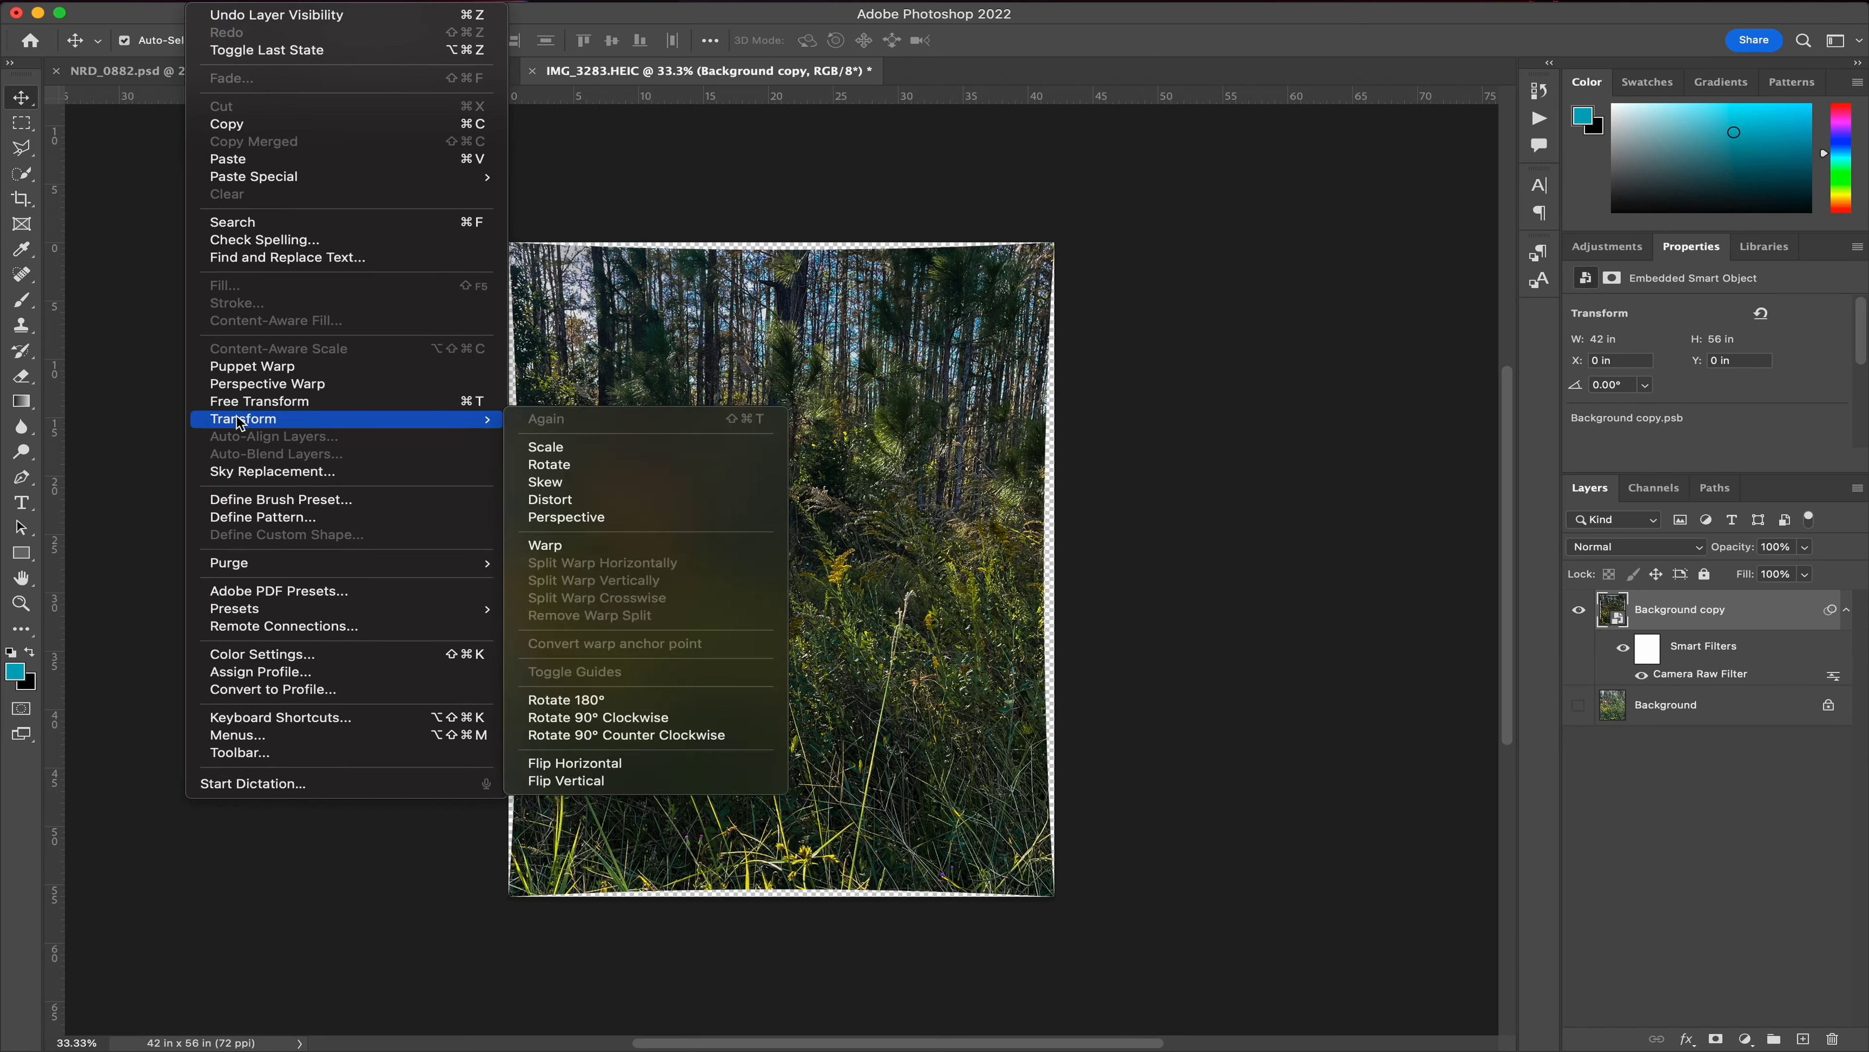
click(549, 464)
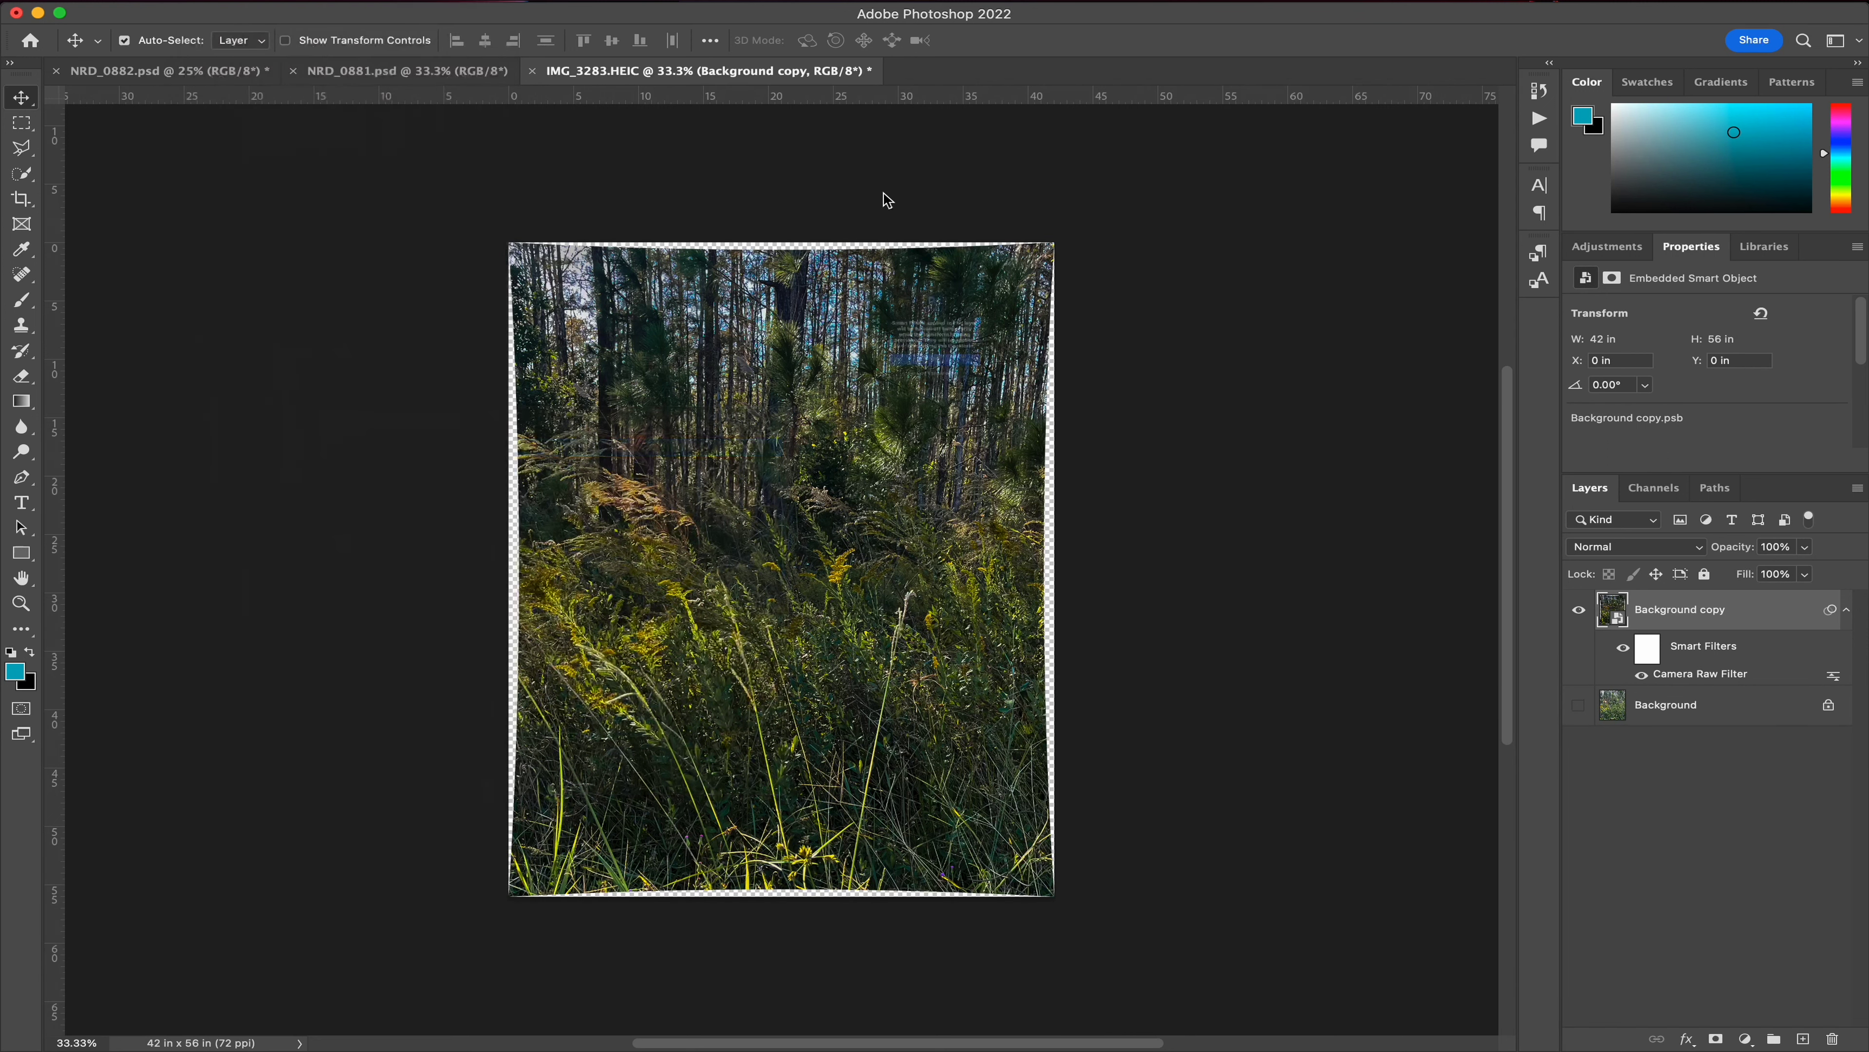
click(927, 407)
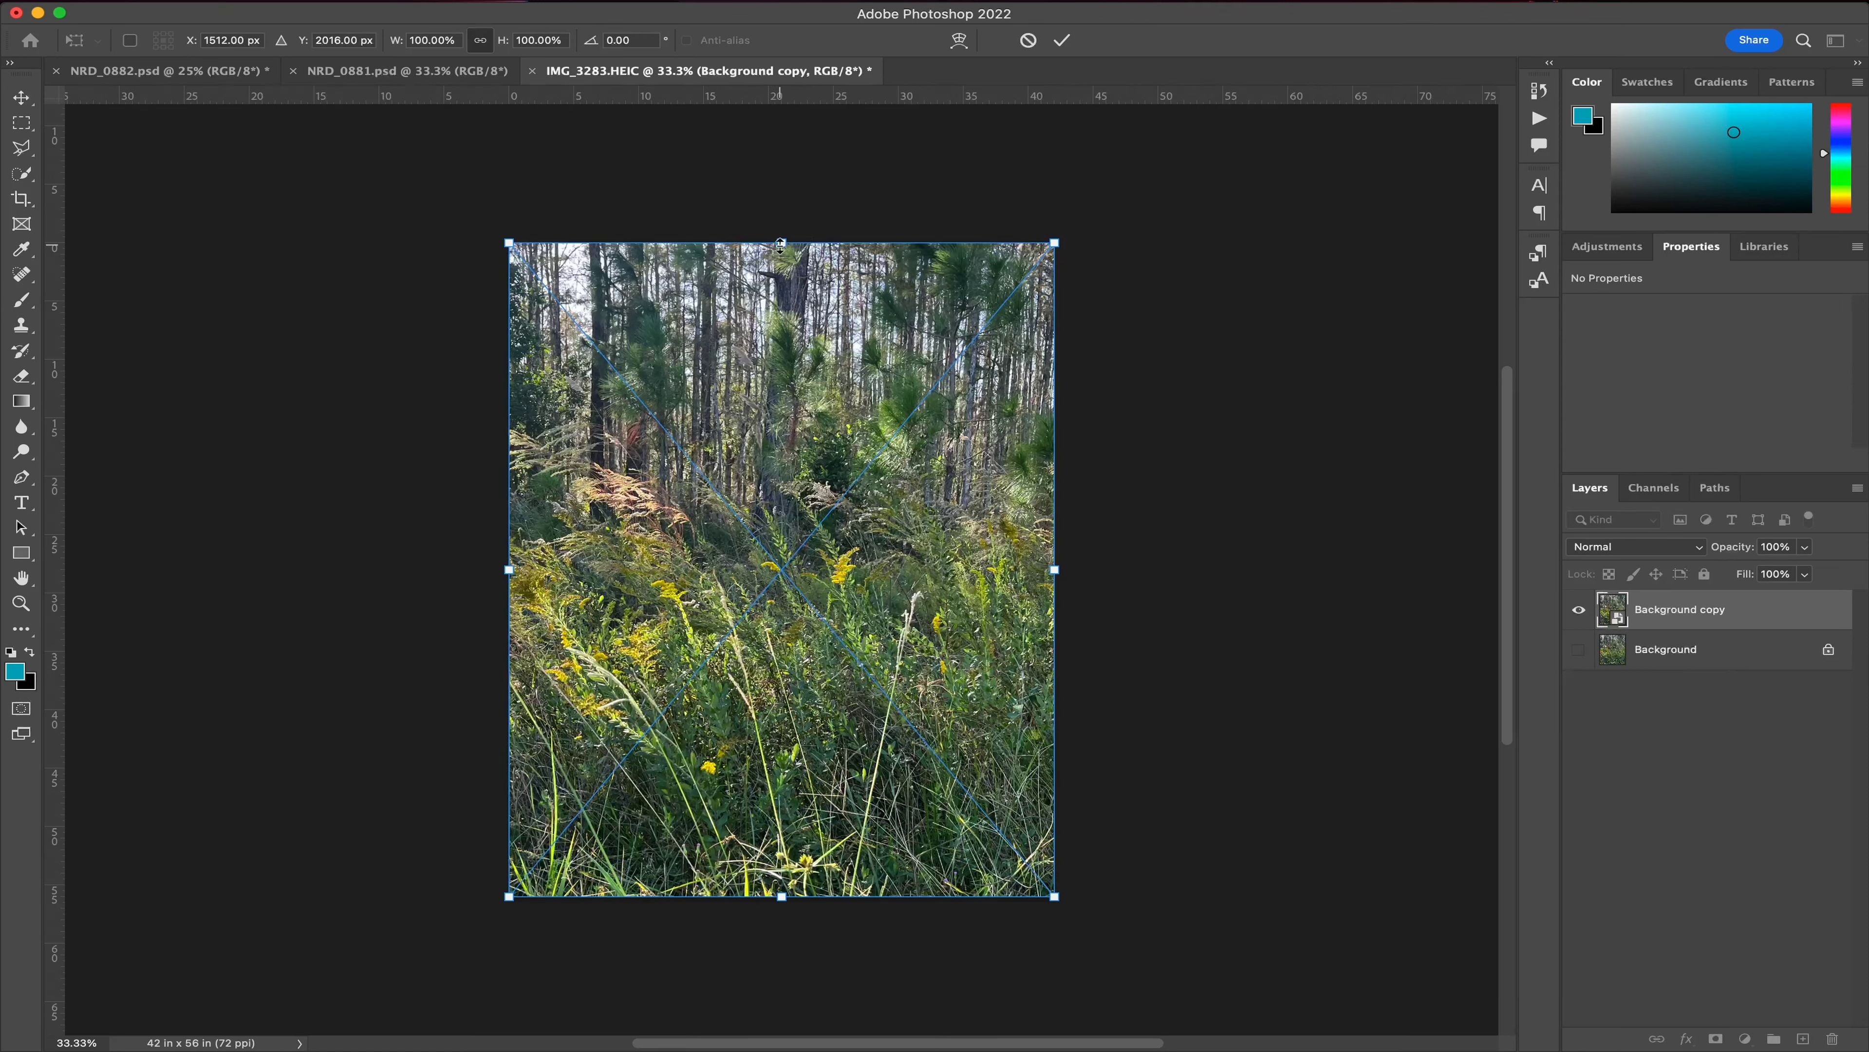
drag(782, 241, 782, 232)
drag(780, 897, 781, 907)
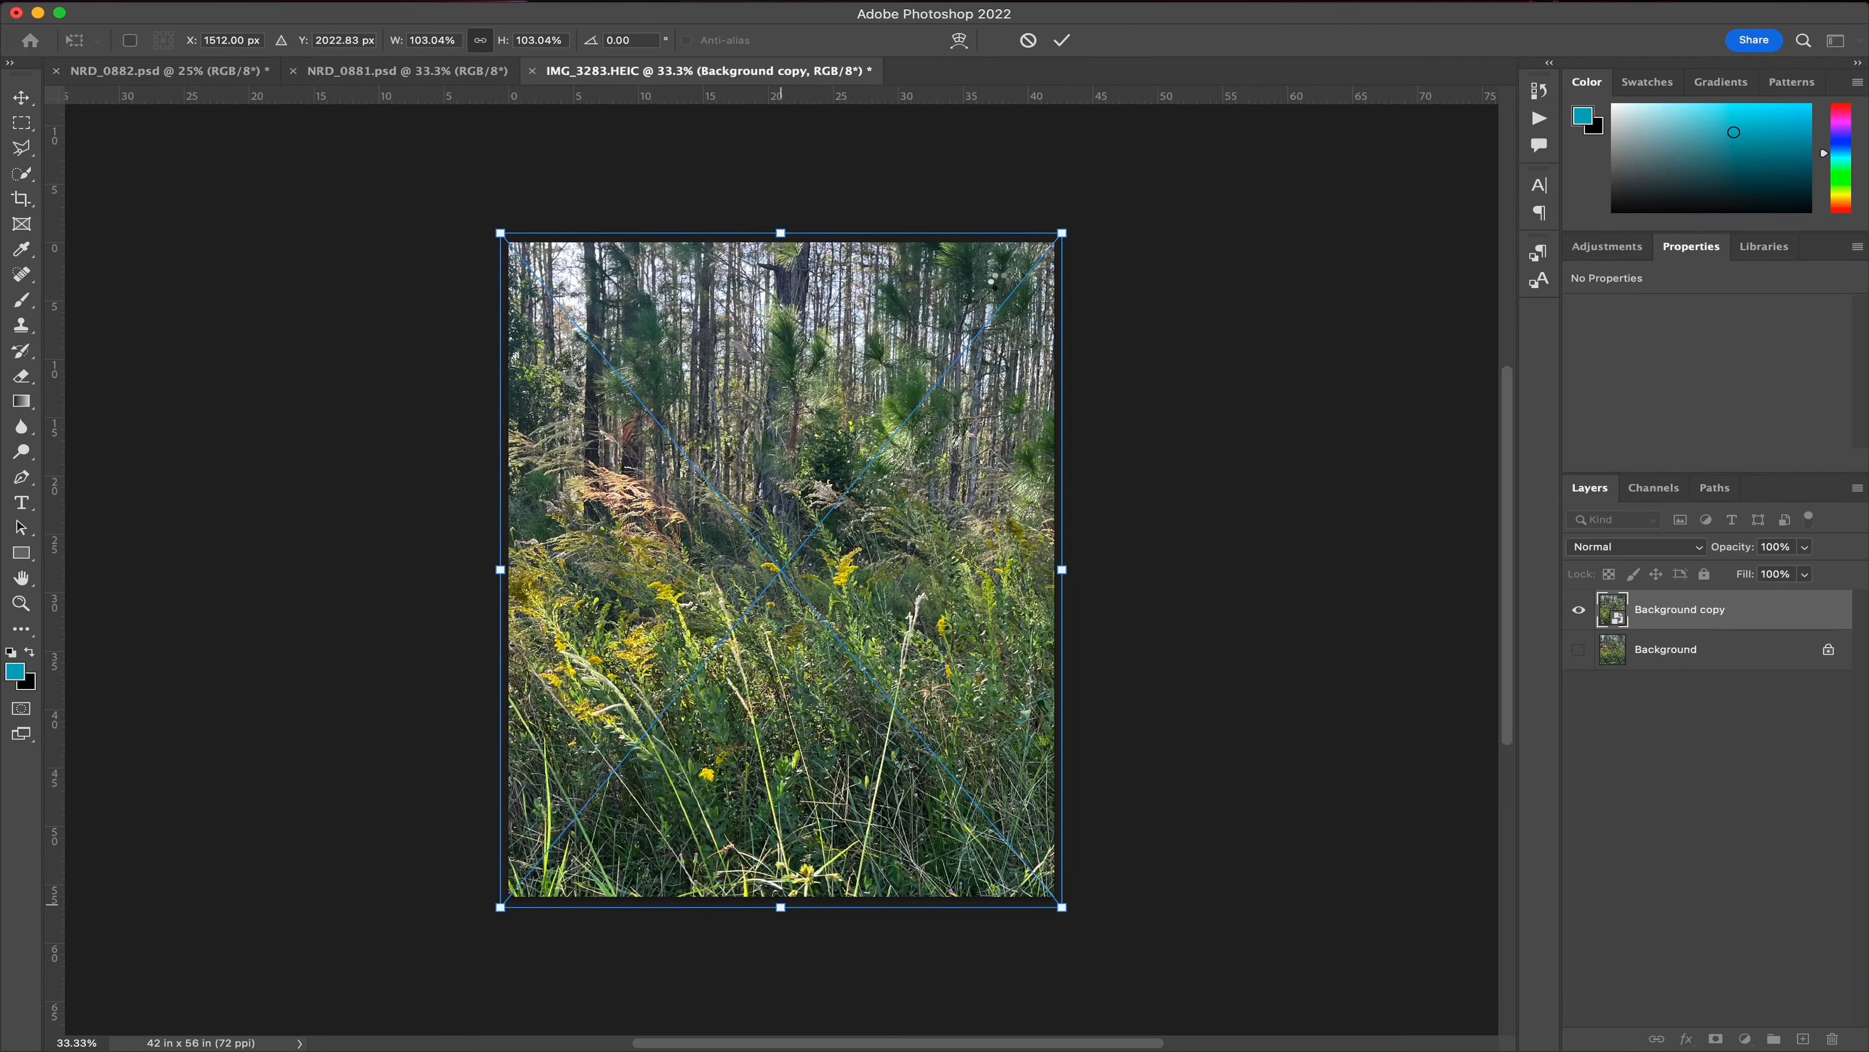
key(Return)
- Transform the Background copy layer again, extending its lower edge to scale it proportionally to 104.97%
key(x)
key(t)
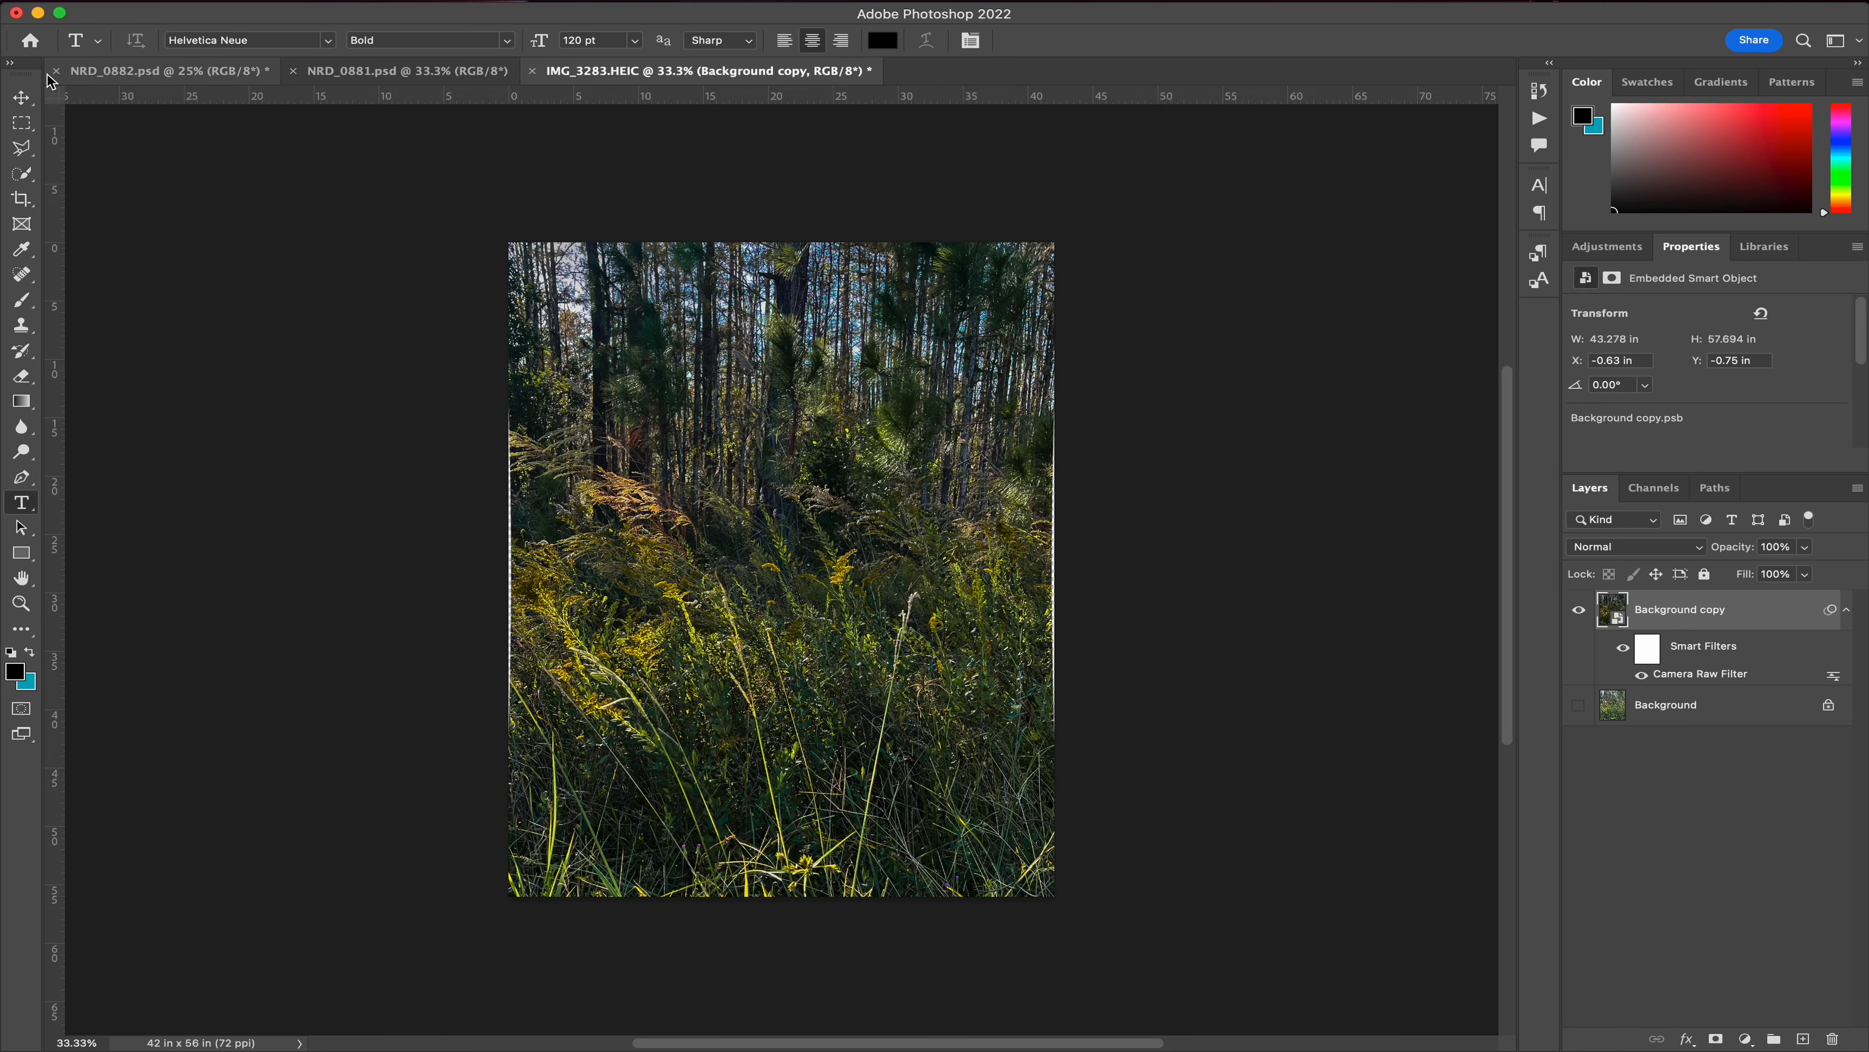
key(v)
key(ctrl+t)
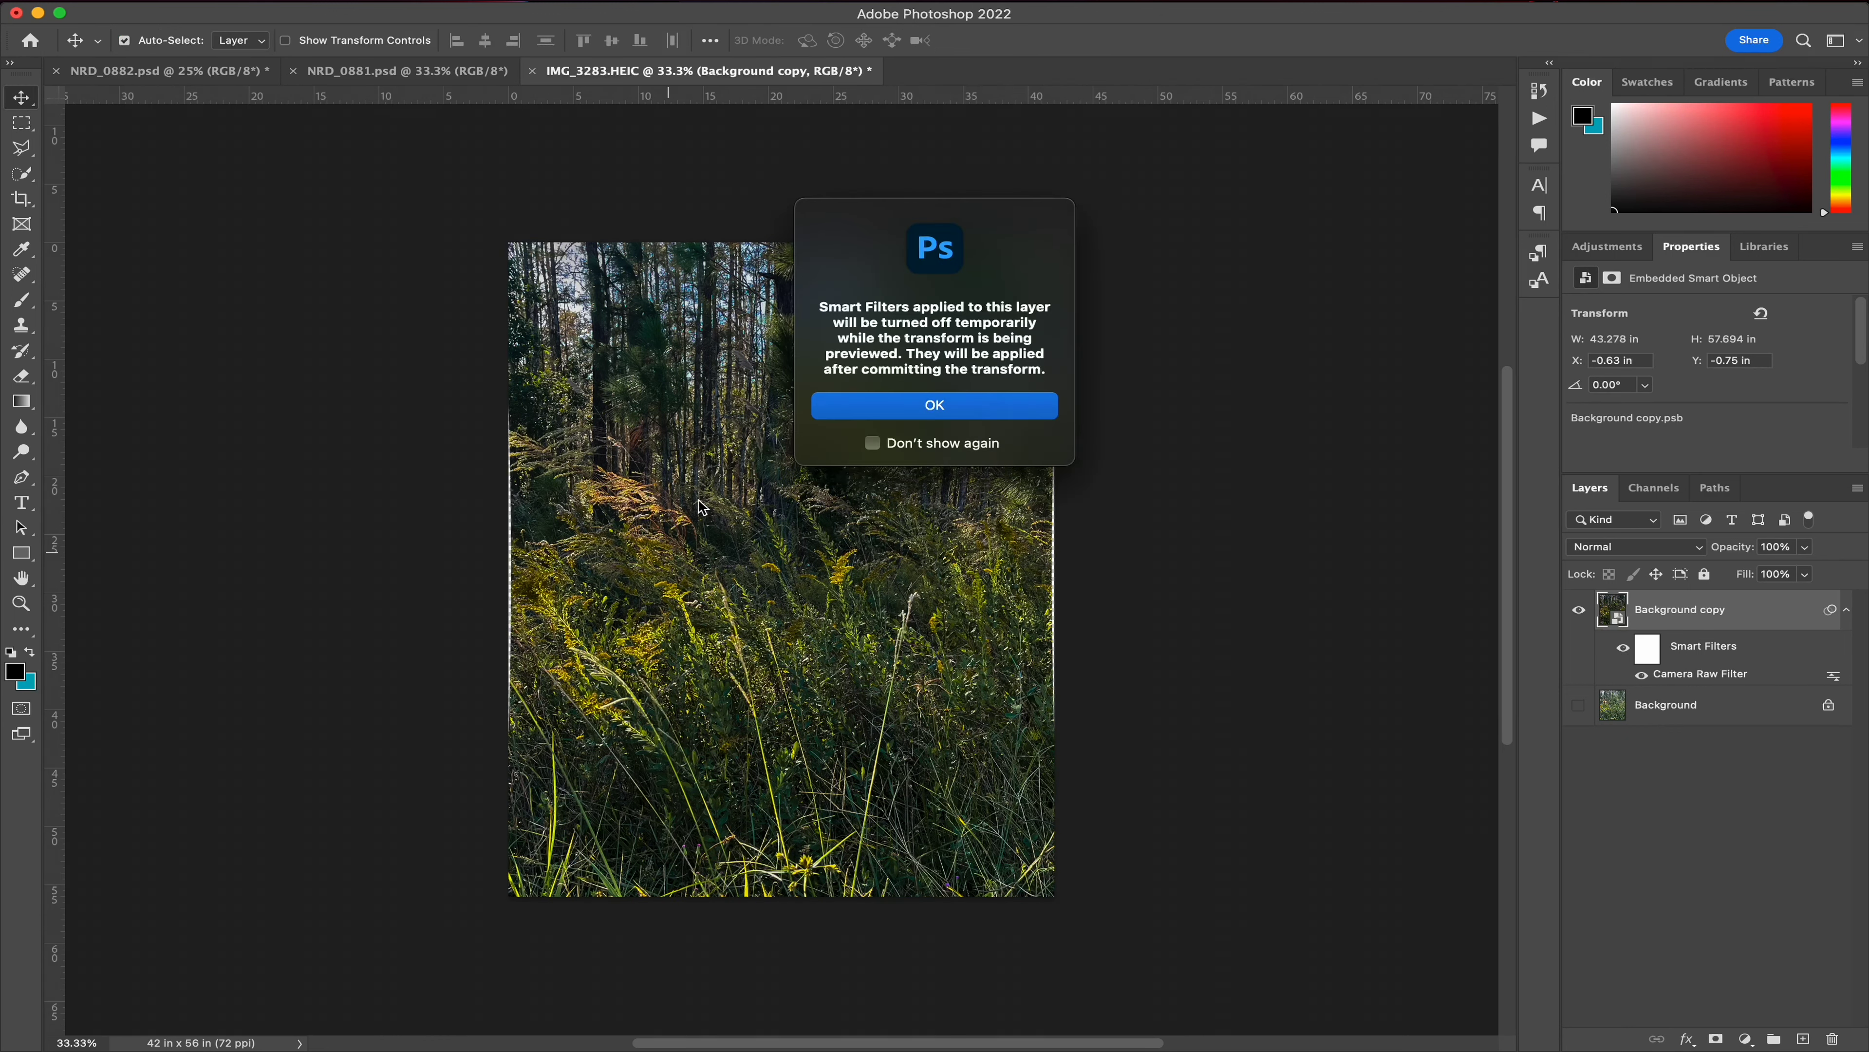
click(937, 406)
drag(782, 908, 783, 920)
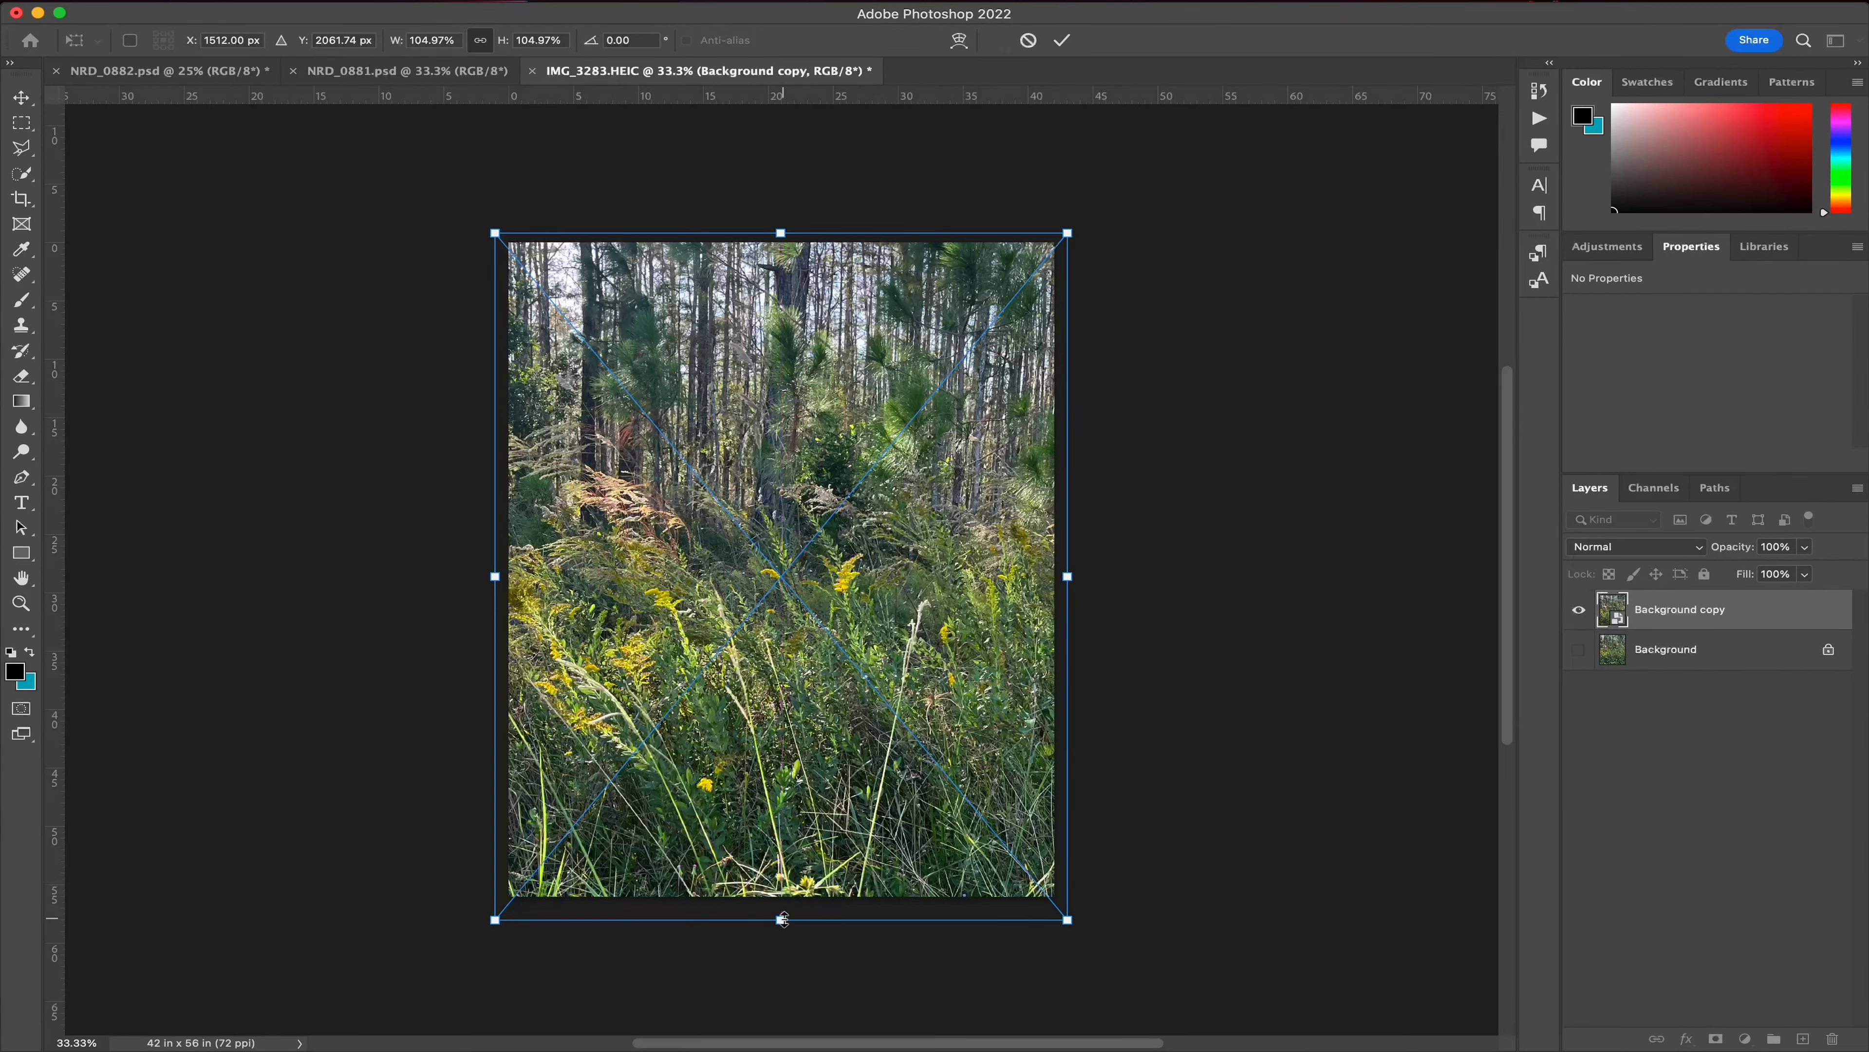
- Nudge the enlarged layer upward to a vertical position of 2022.74 px and commit the transform
key(Up)
key(Up)
key(Up)
key(Up)
key(Up)
key(Up)
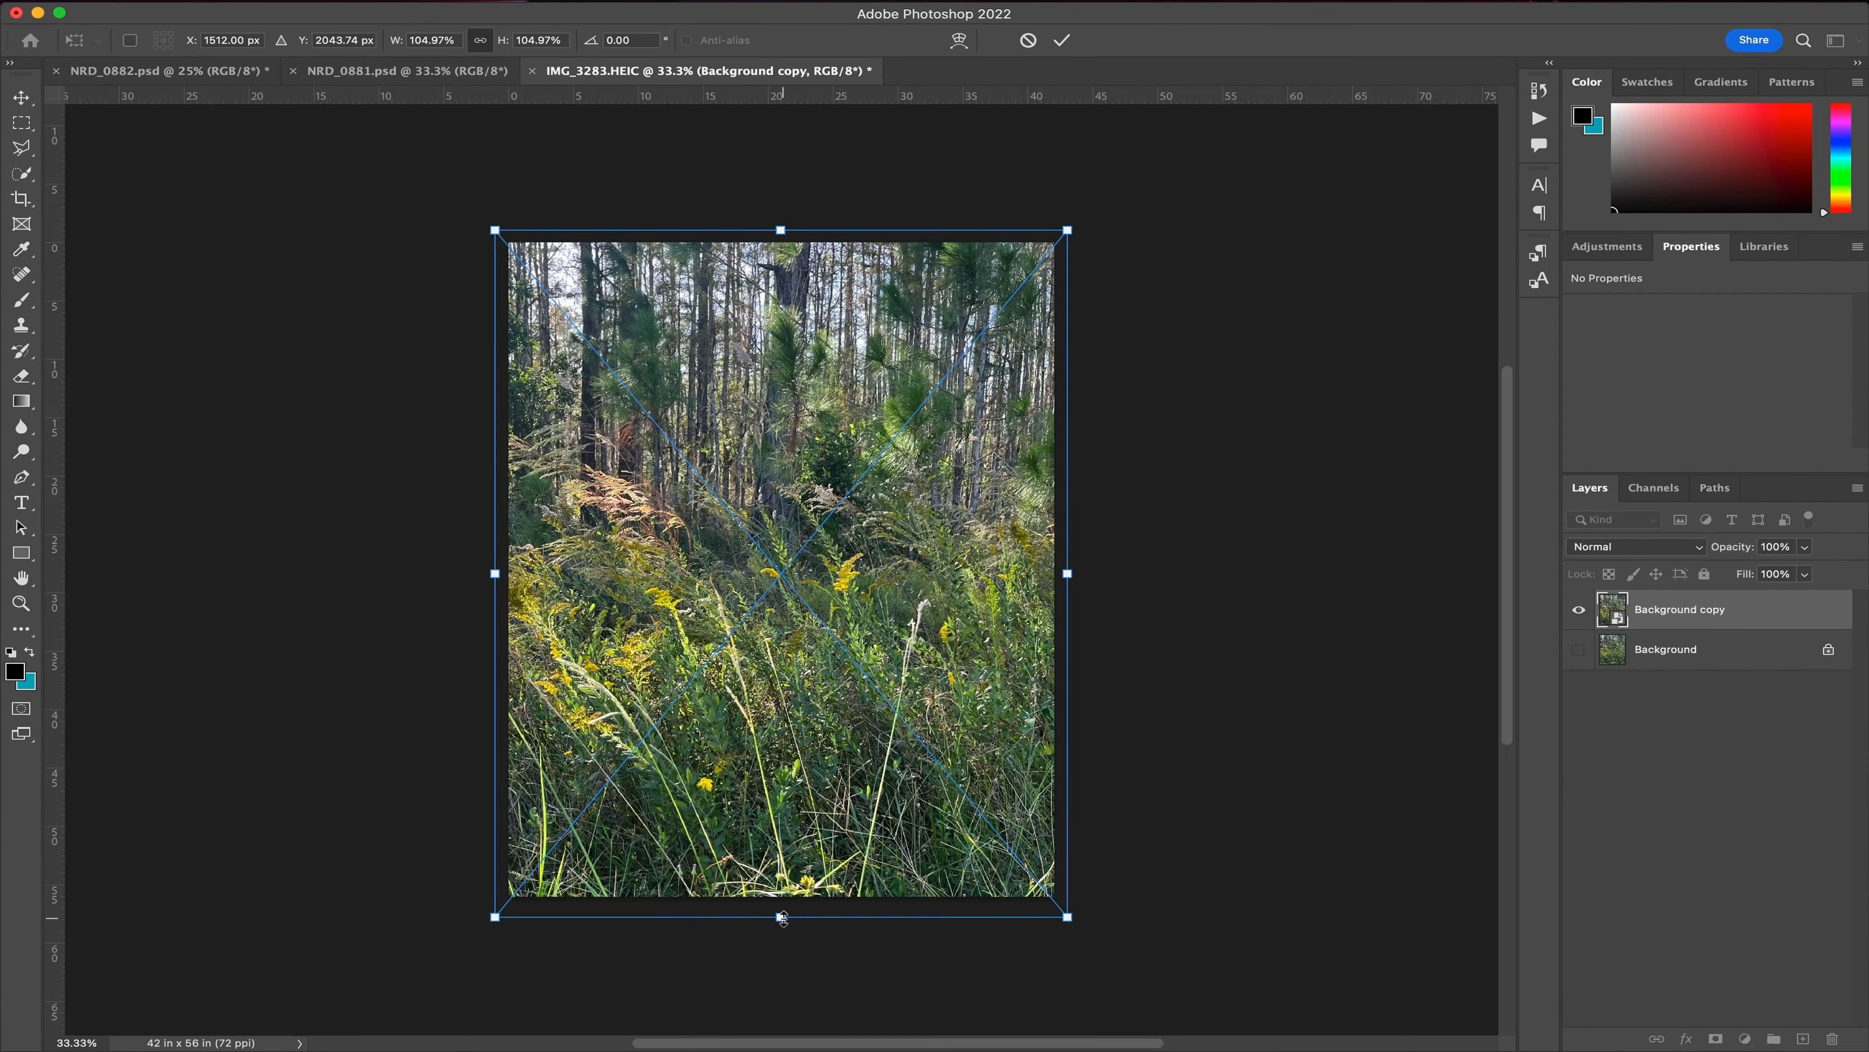
key(Up)
key(Up)
key(Up)
key(Up)
key(Up)
key(Up)
key(Up)
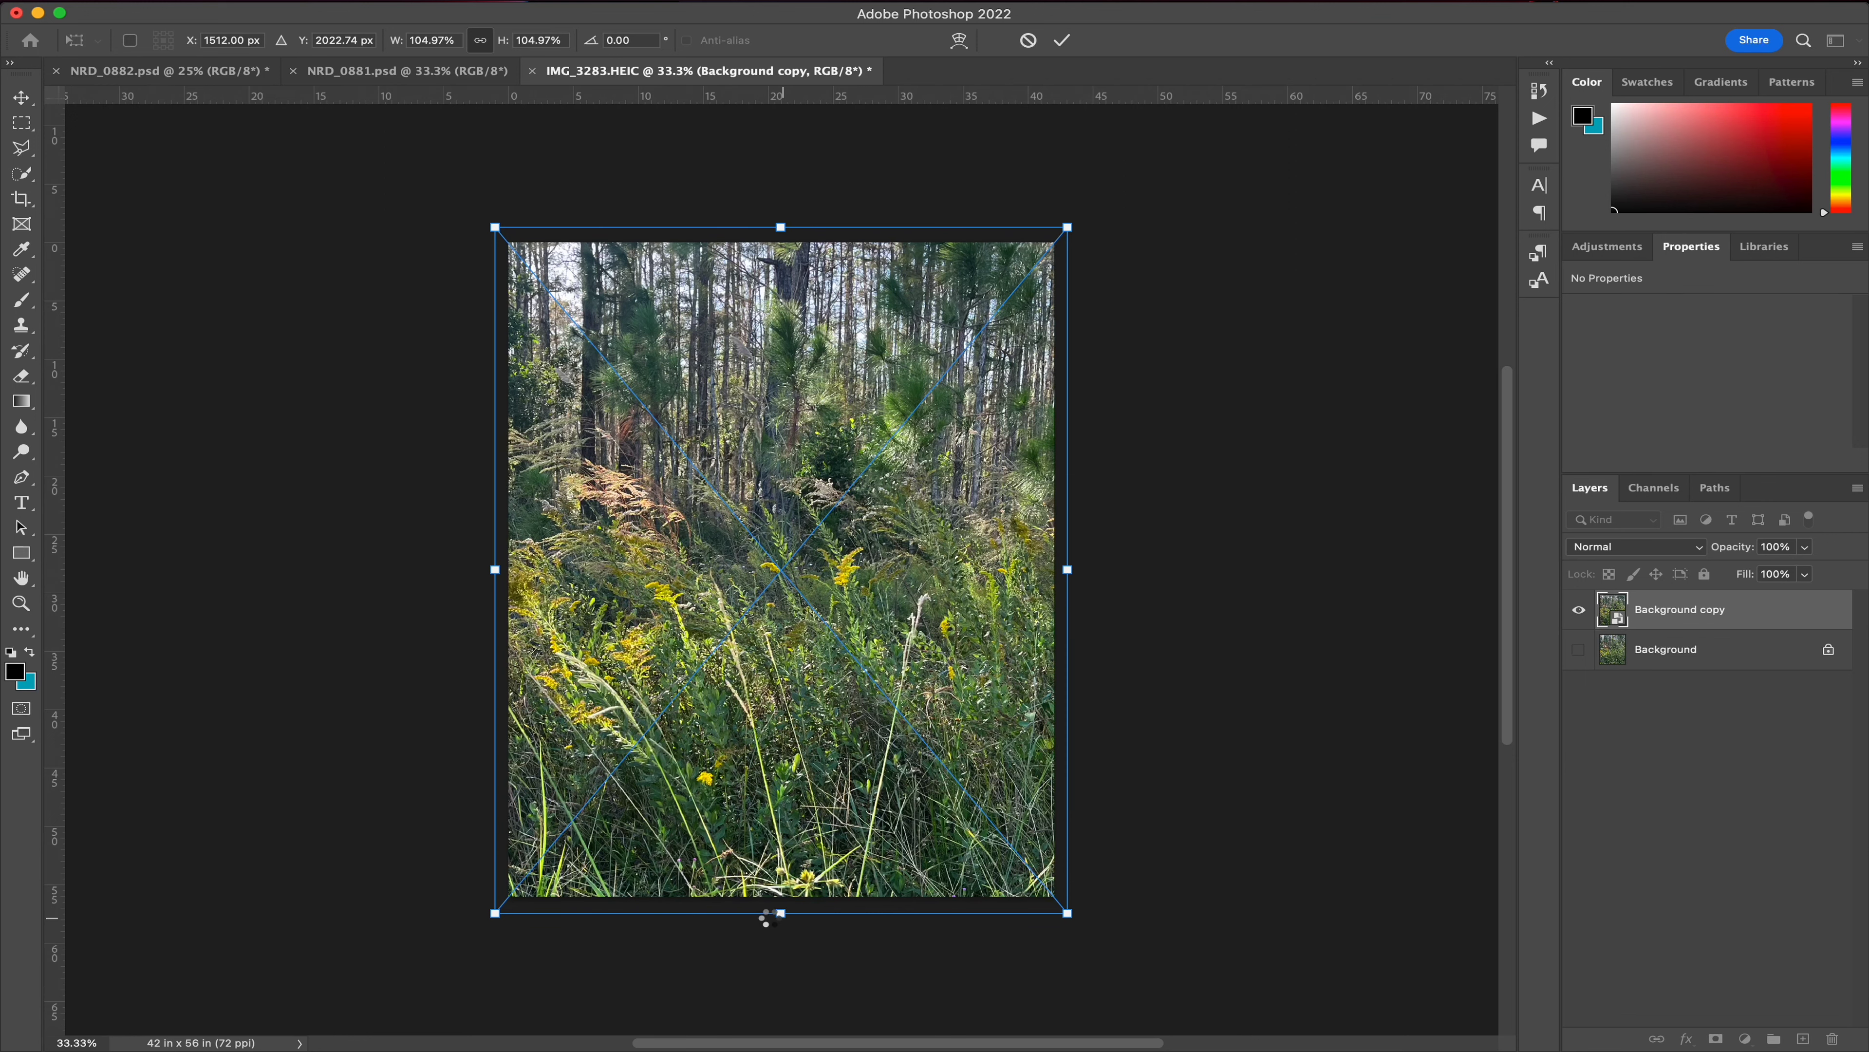
key(Return)
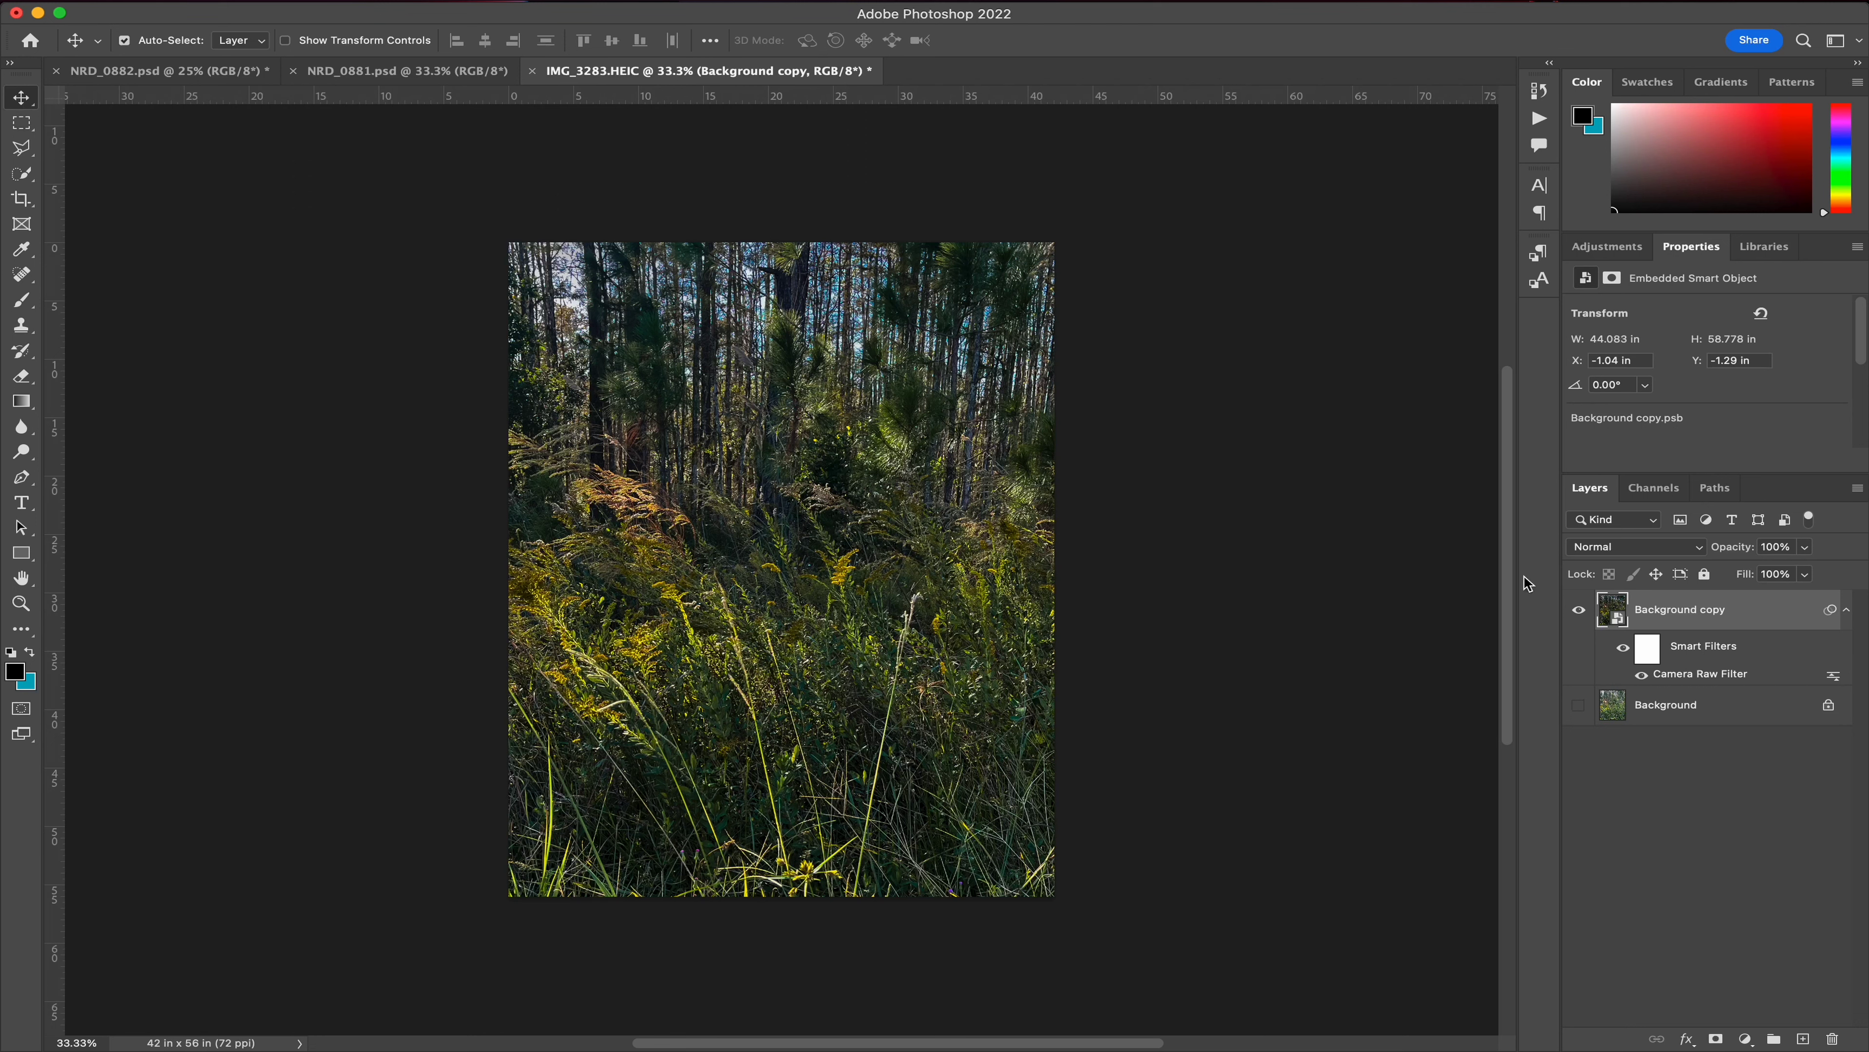
- Show the Background layer again and toggle the Background copy off and on to compare the edit with the original
click(1580, 707)
click(1584, 608)
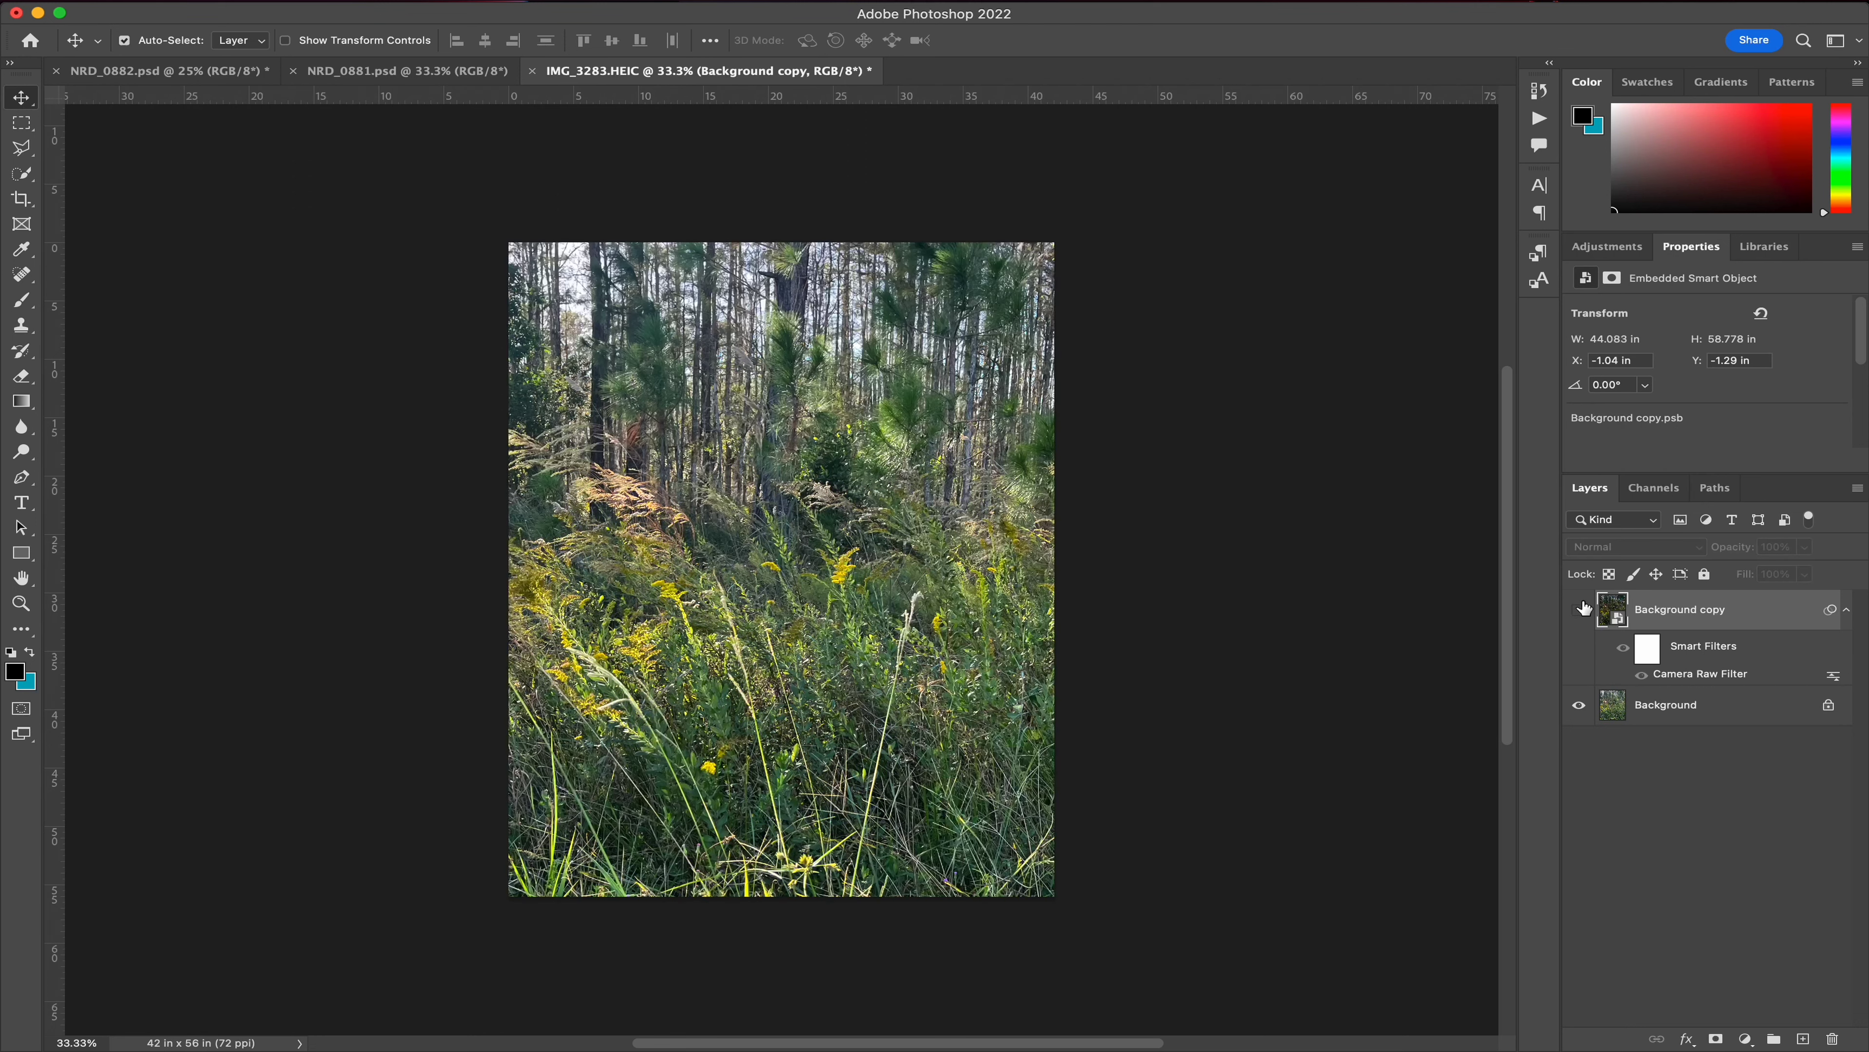
click(1581, 610)
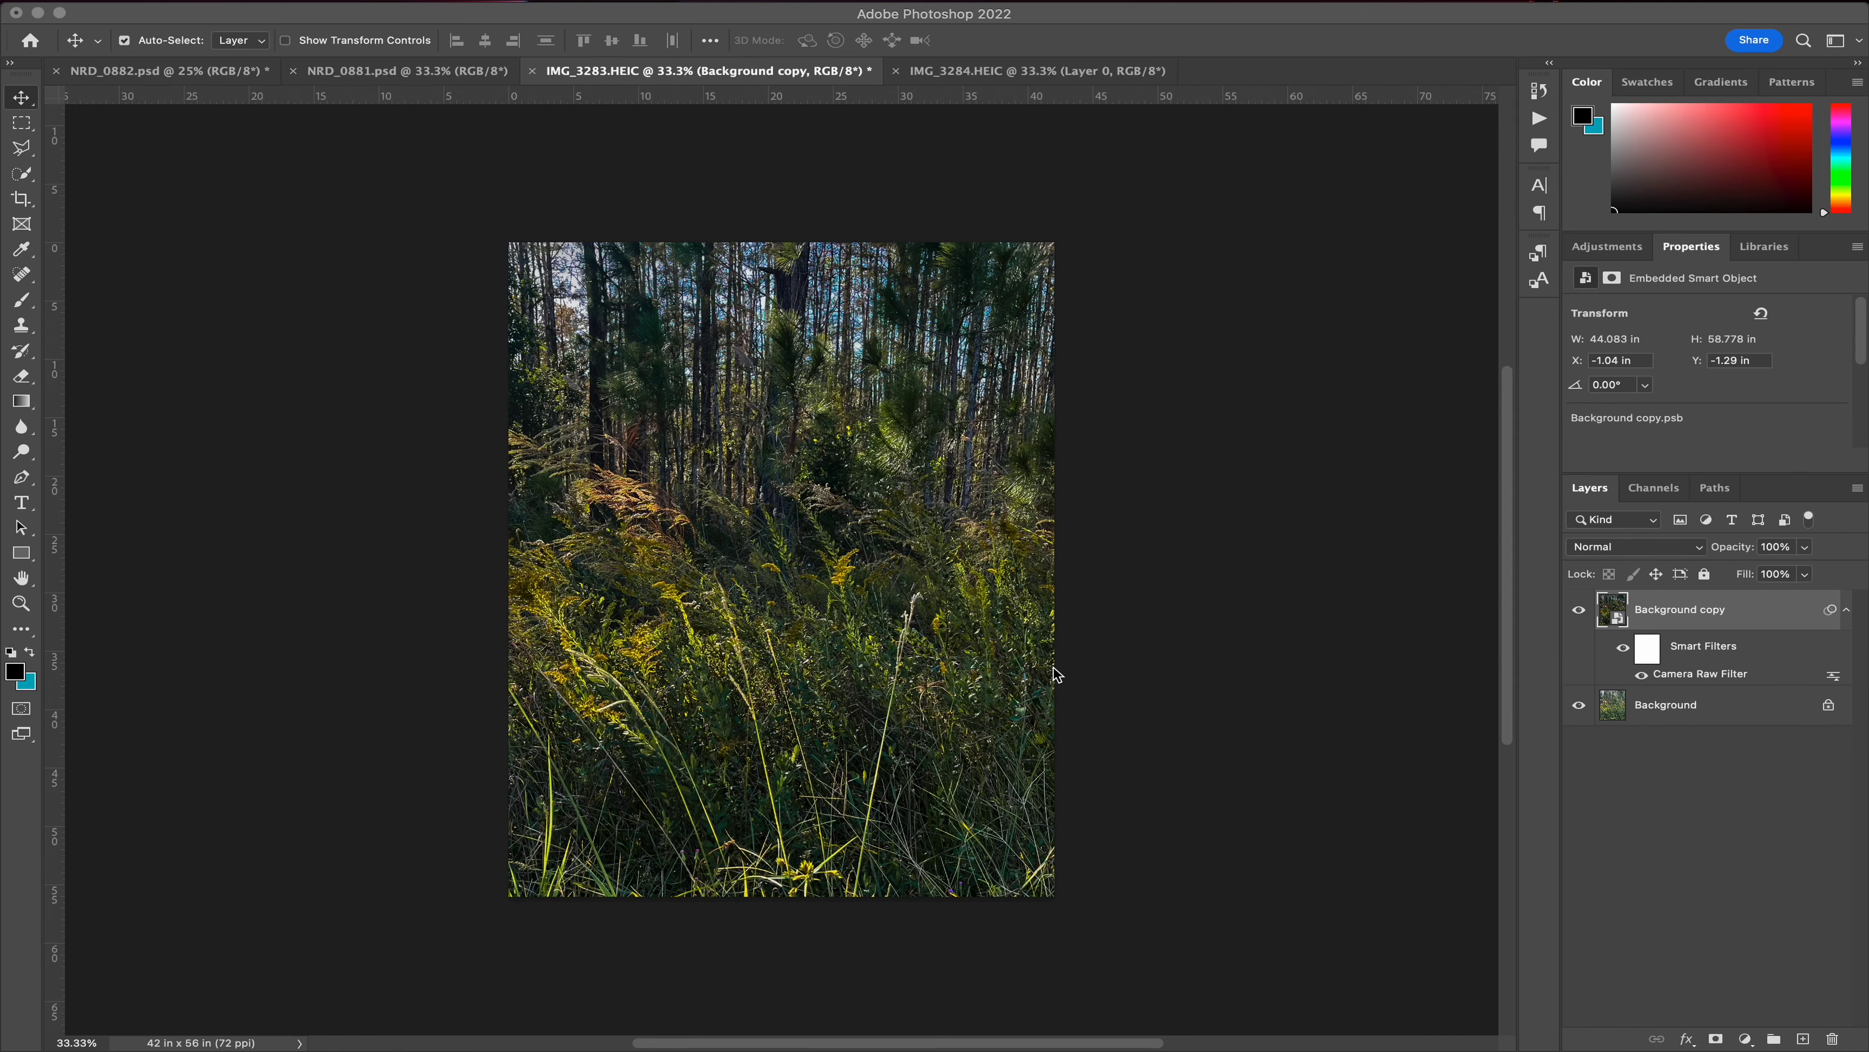
- Reopen the Background copy's Camera Raw smart filter and set the Temperature to +6 and the Tint to +19
click(1021, 641)
key(super+plus)
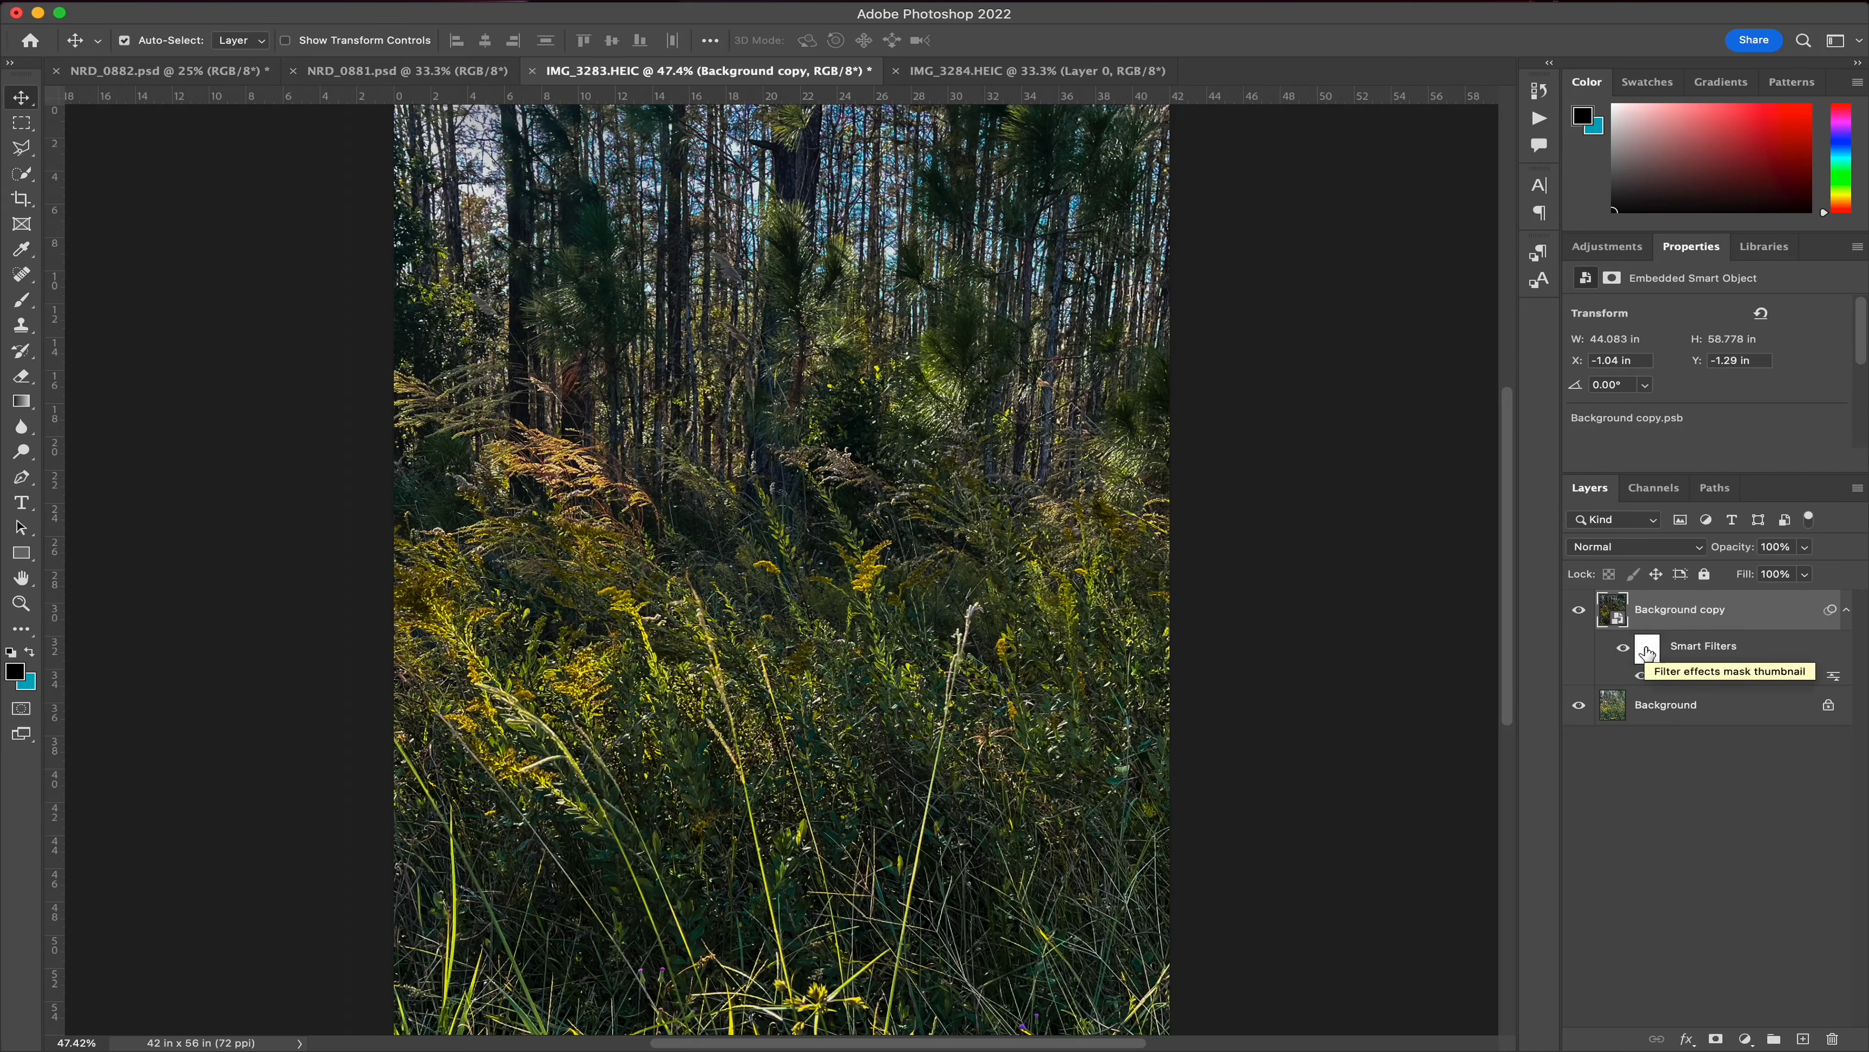
double_click(1694, 671)
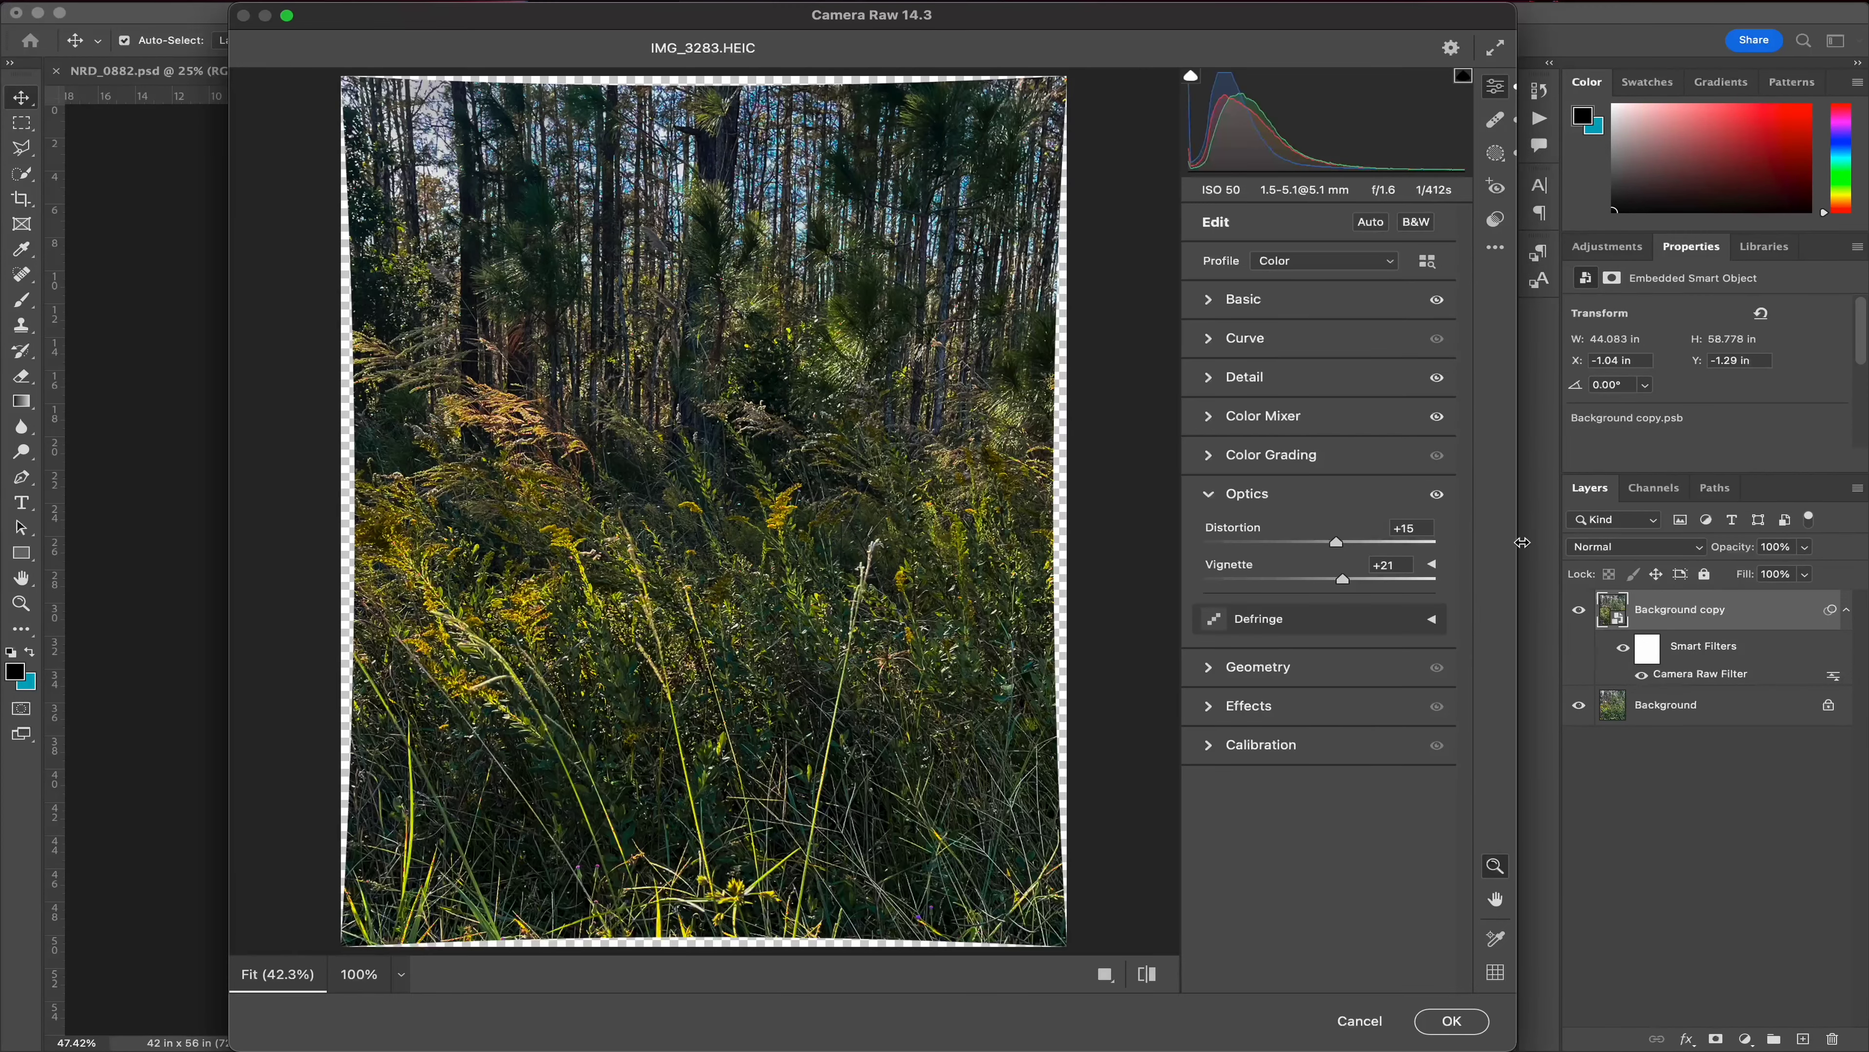
click(1216, 296)
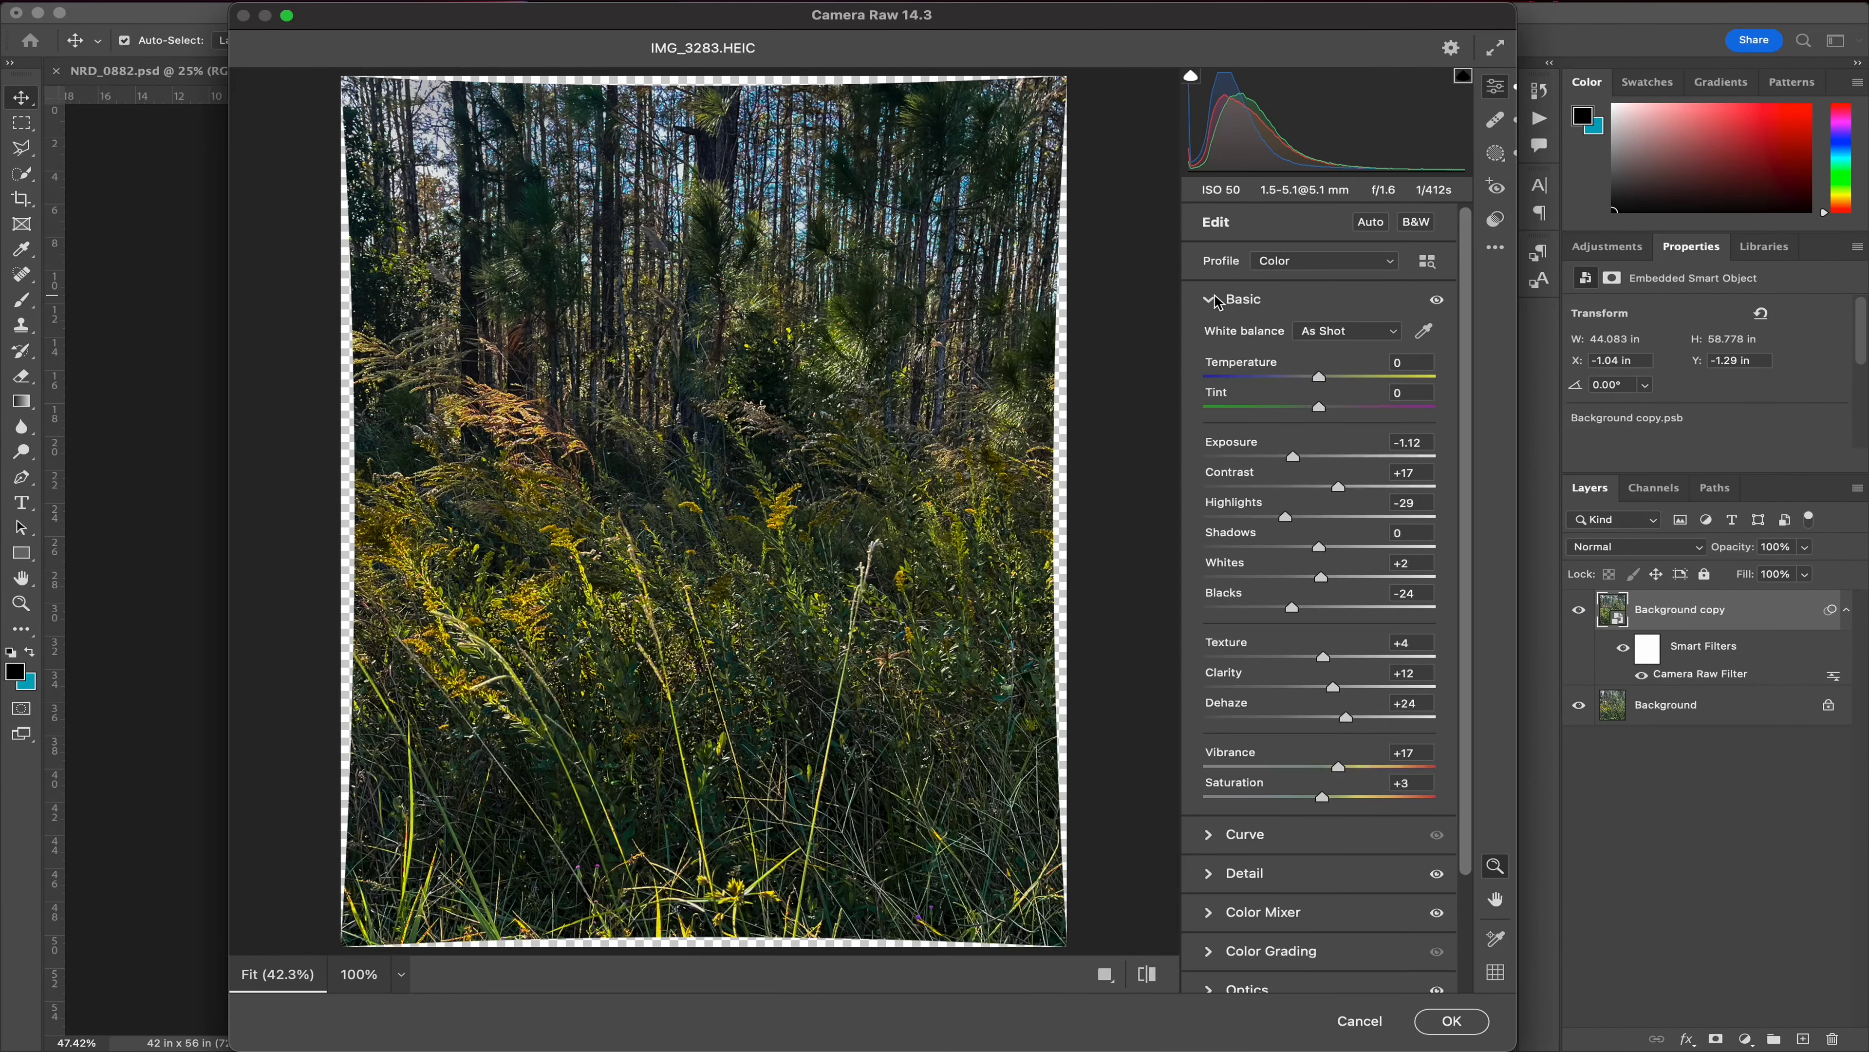
mouse_move(1303, 361)
mouse_down()
mouse_move(1324, 366)
mouse_move(1301, 373)
mouse_move(1318, 396)
mouse_up()
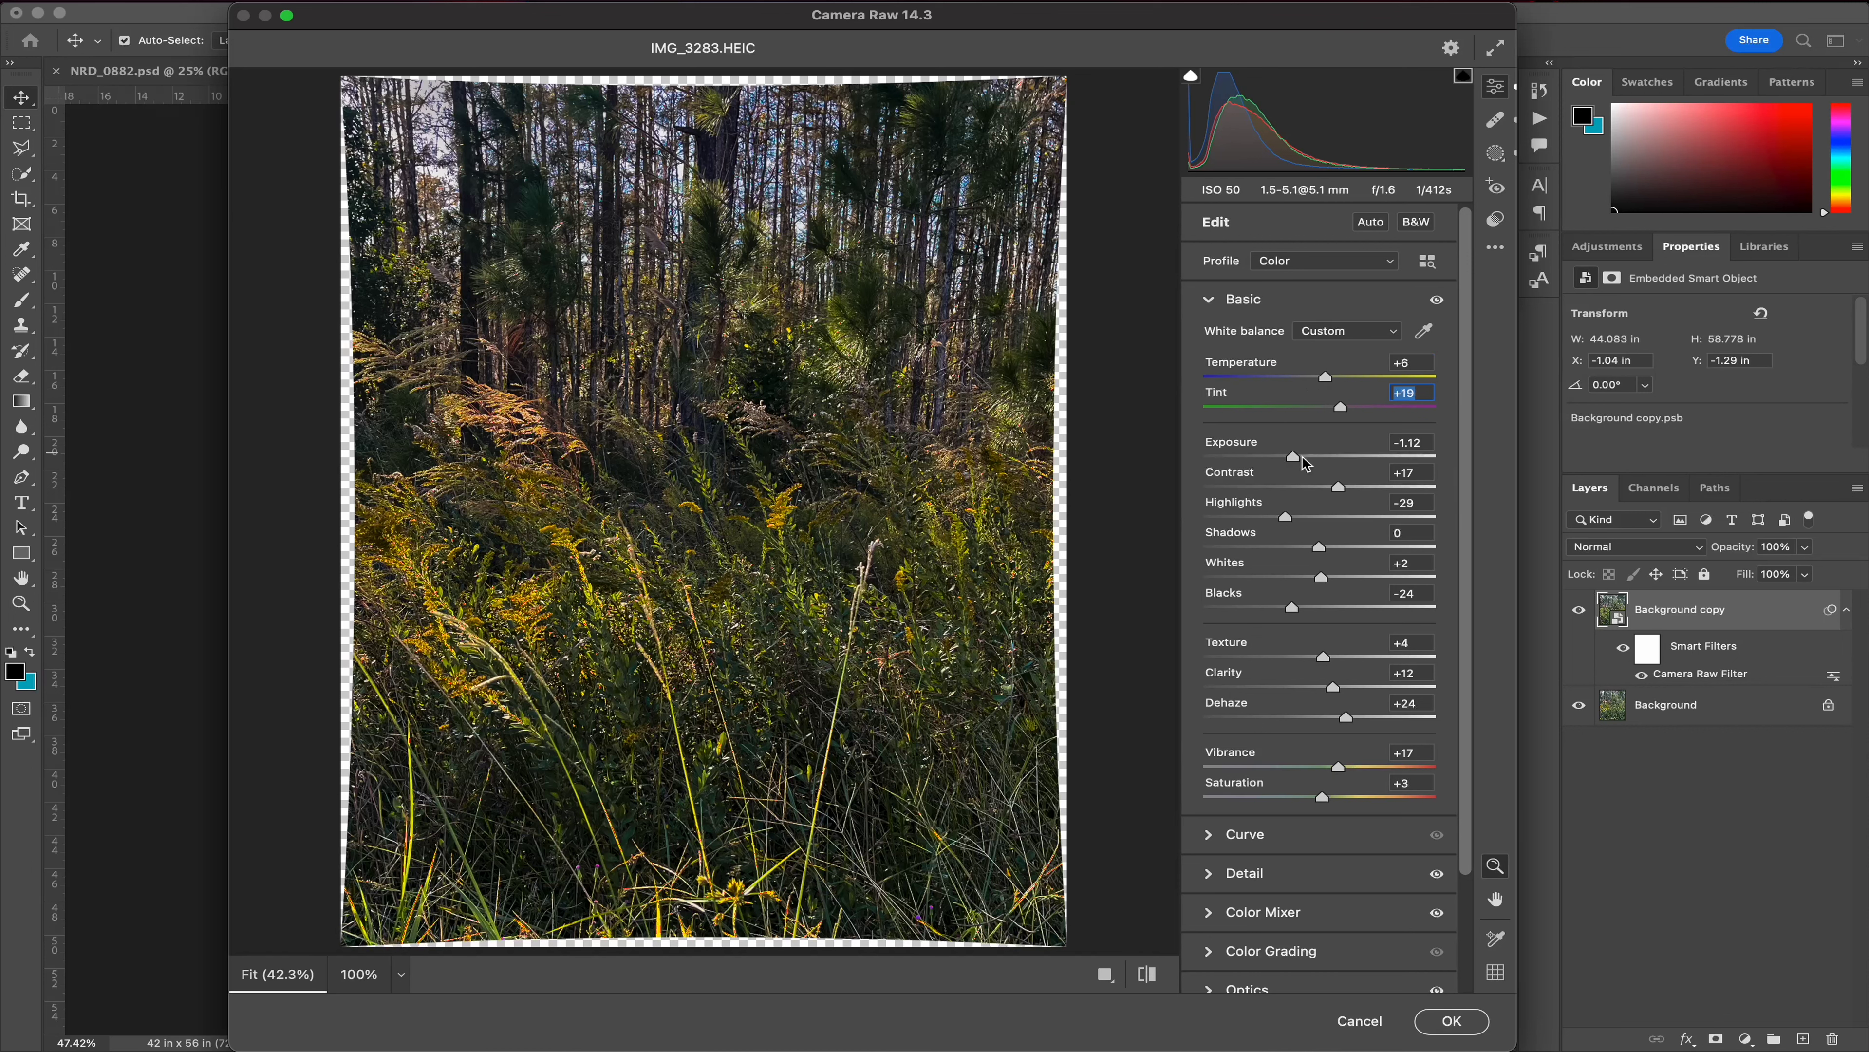
- Set the Exposure to -1.32, lower the Shadows slightly, and apply the updated filter
drag(1290, 445, 1284, 446)
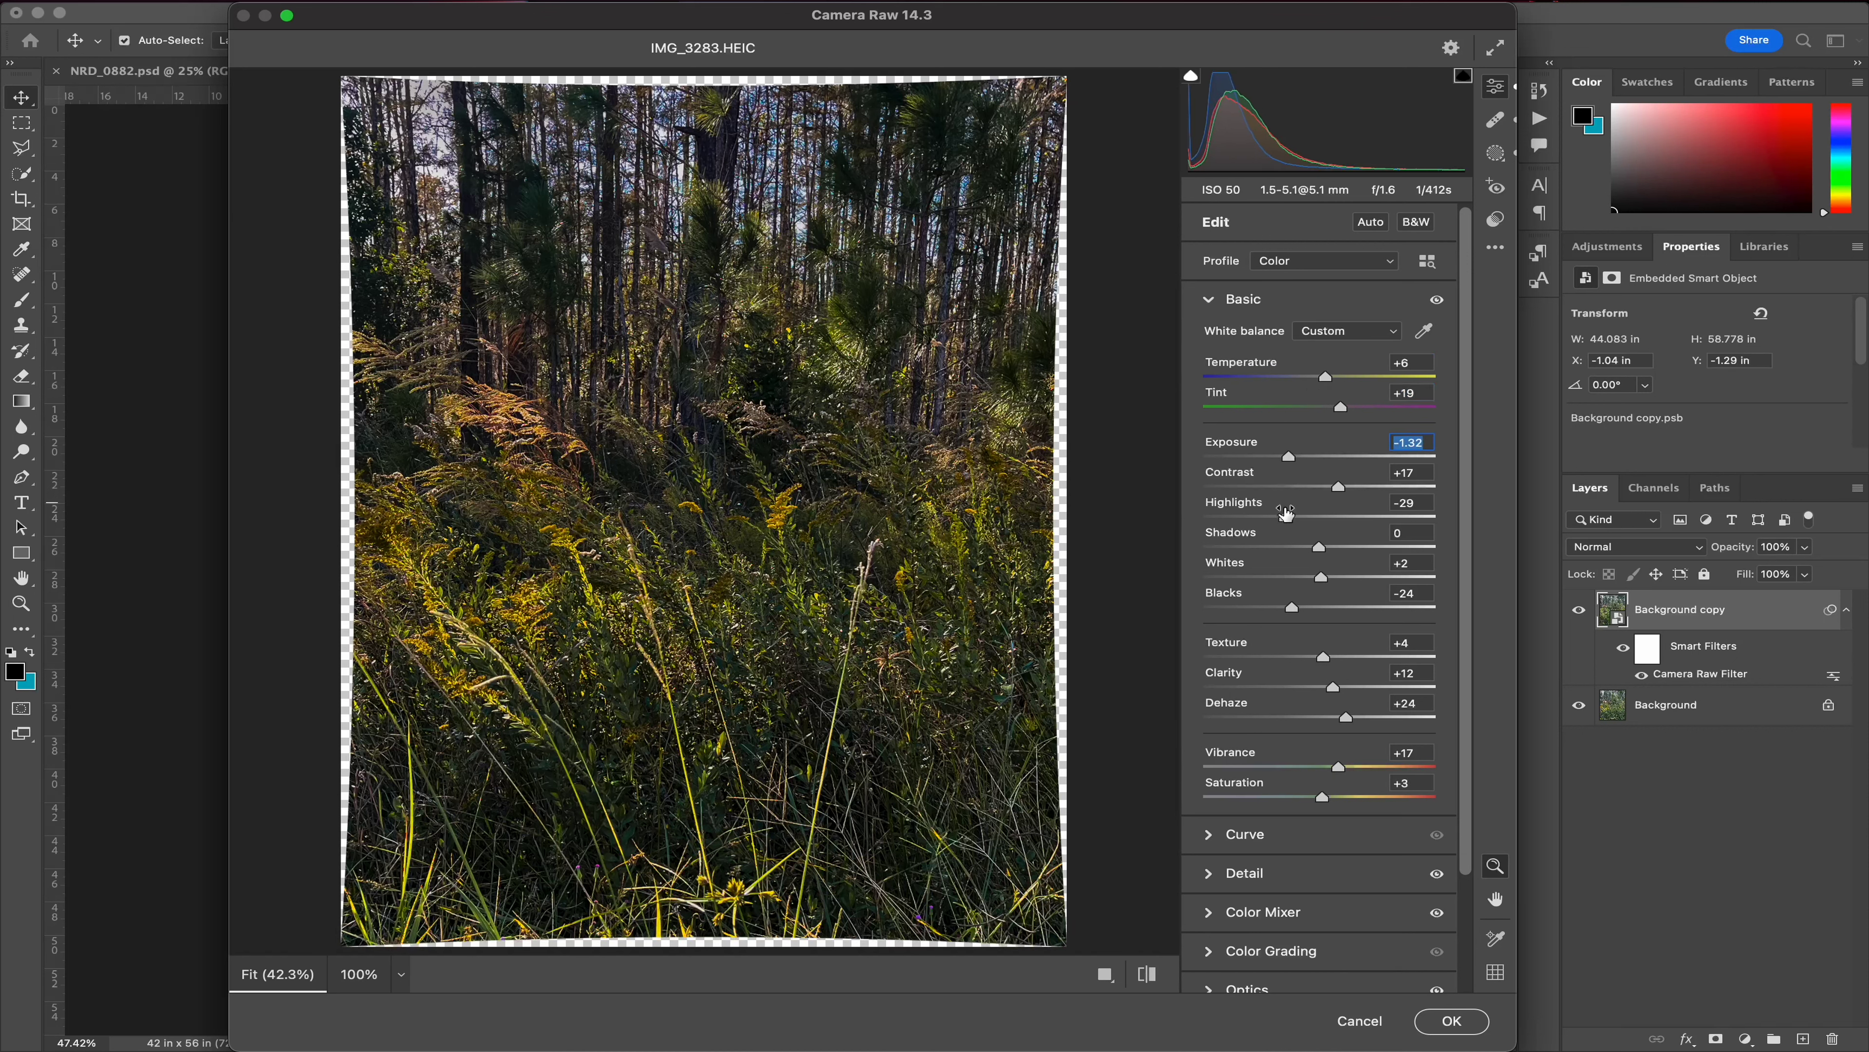
drag(1272, 540, 1256, 540)
click(1449, 1021)
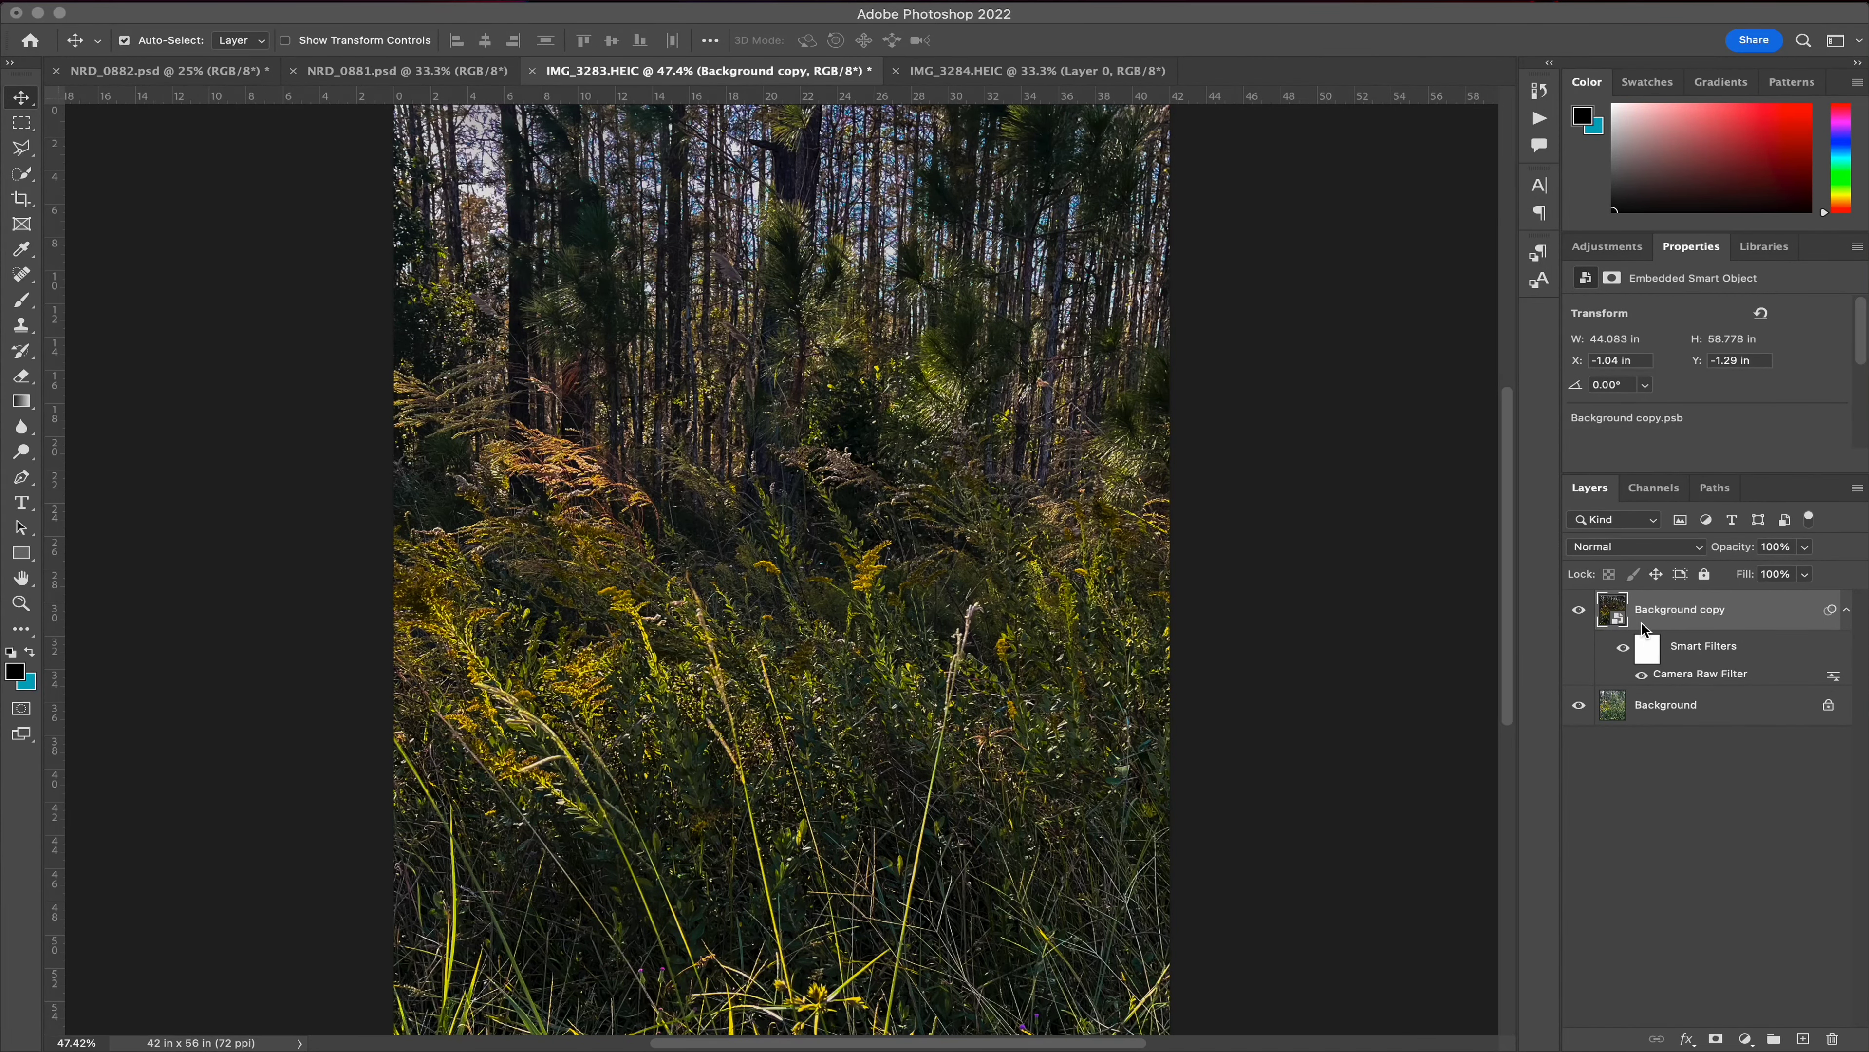
- Compare before and after by toggling the visibility of the Camera Raw smart filter and of the Background copy layer
click(1643, 676)
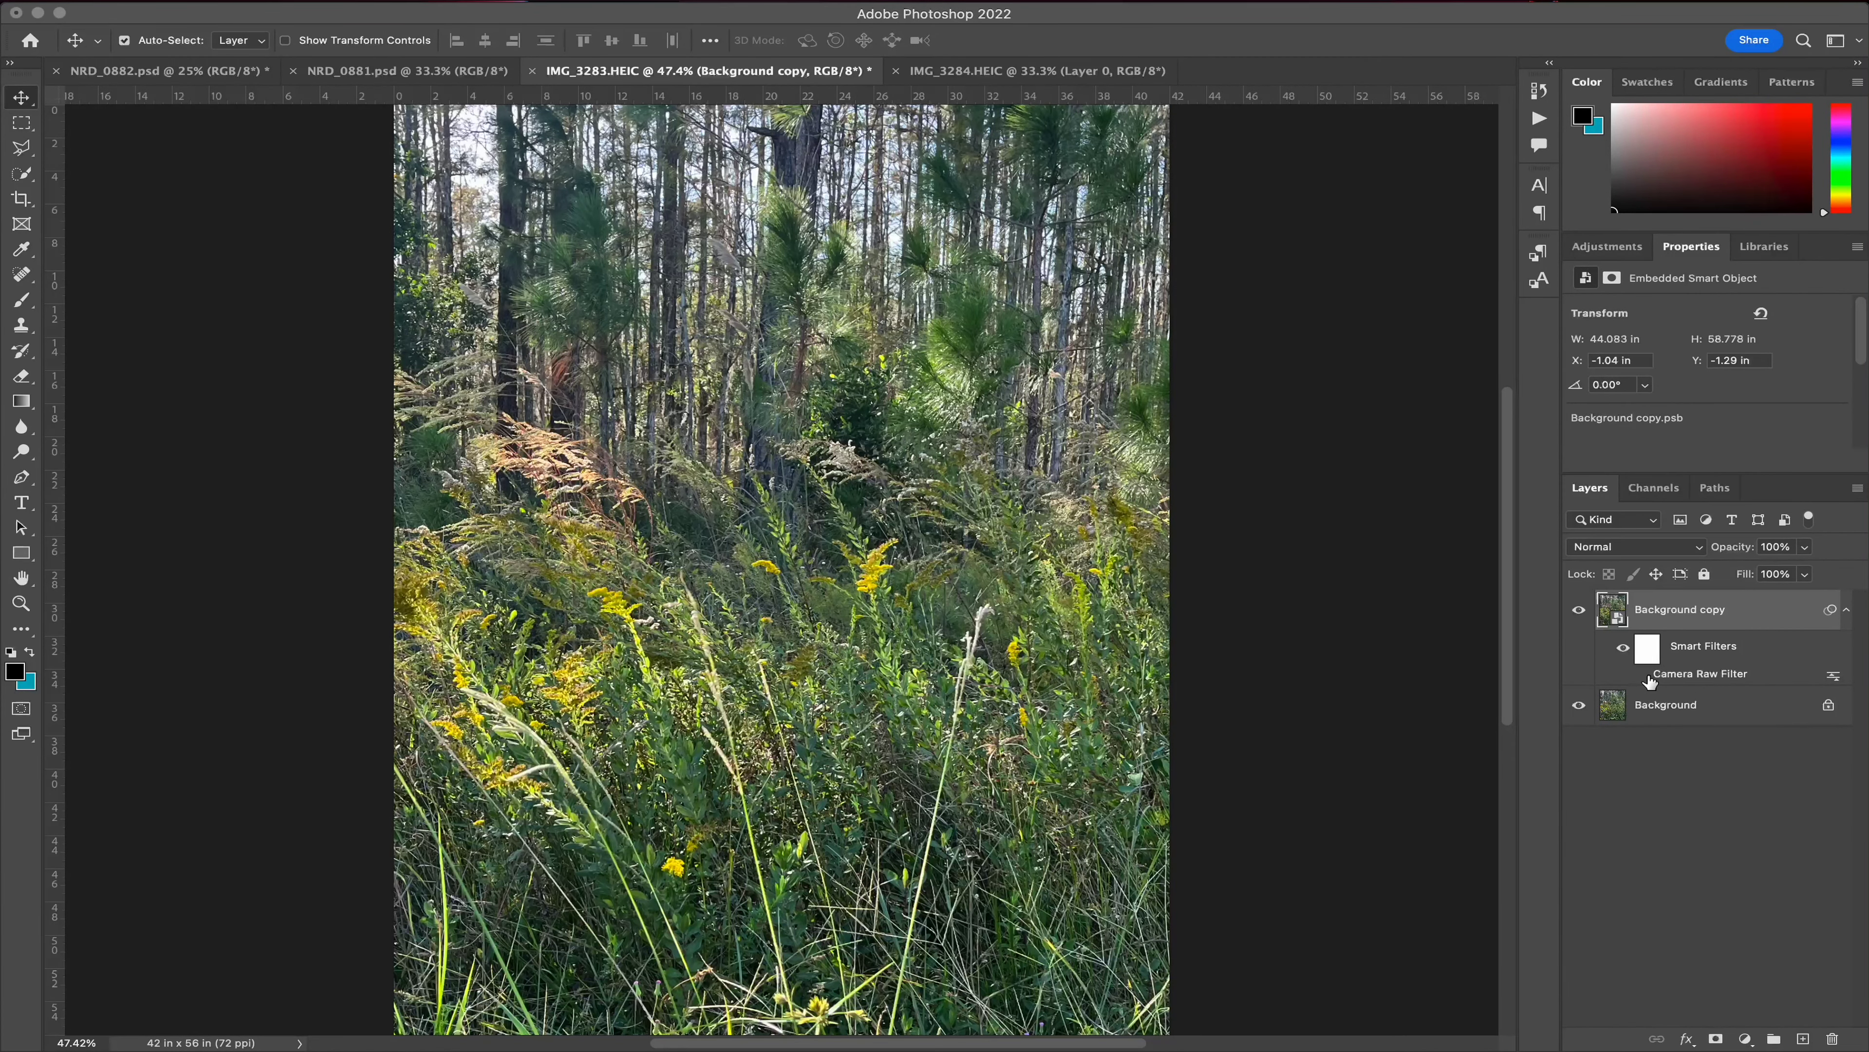
click(1642, 675)
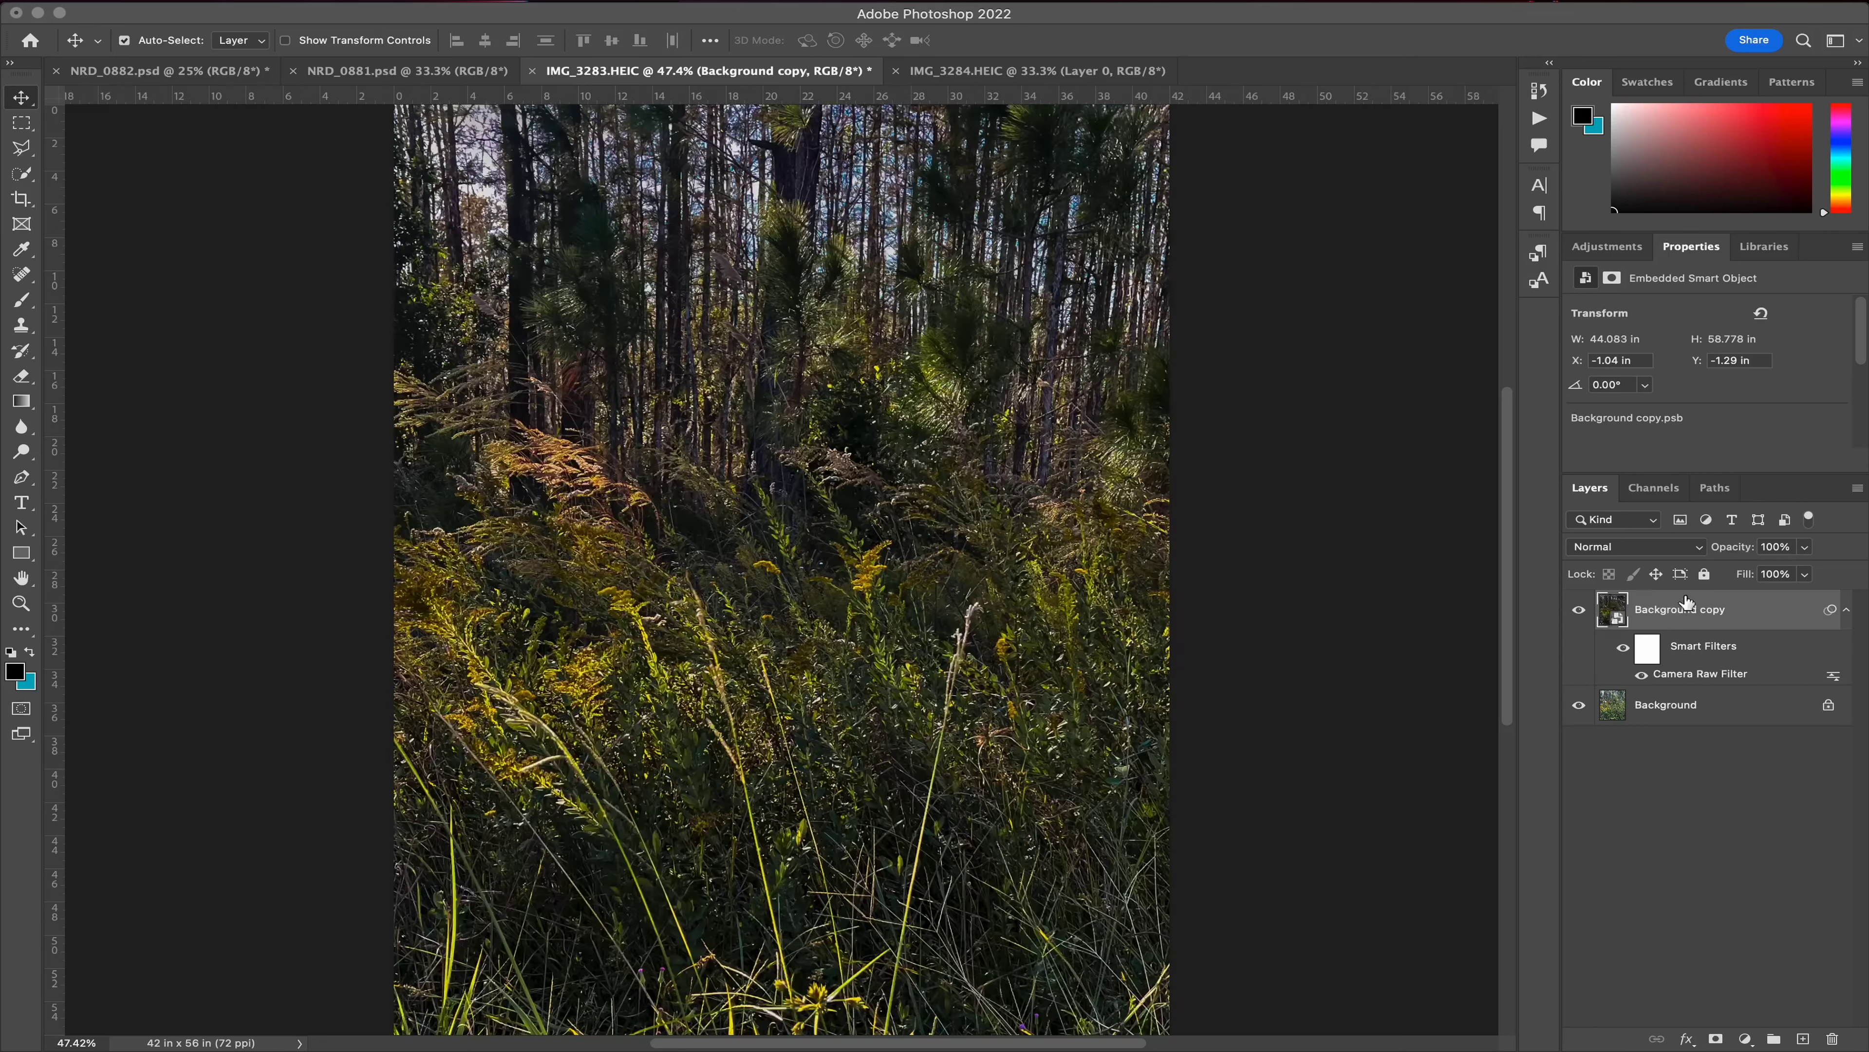
click(1578, 610)
click(1579, 609)
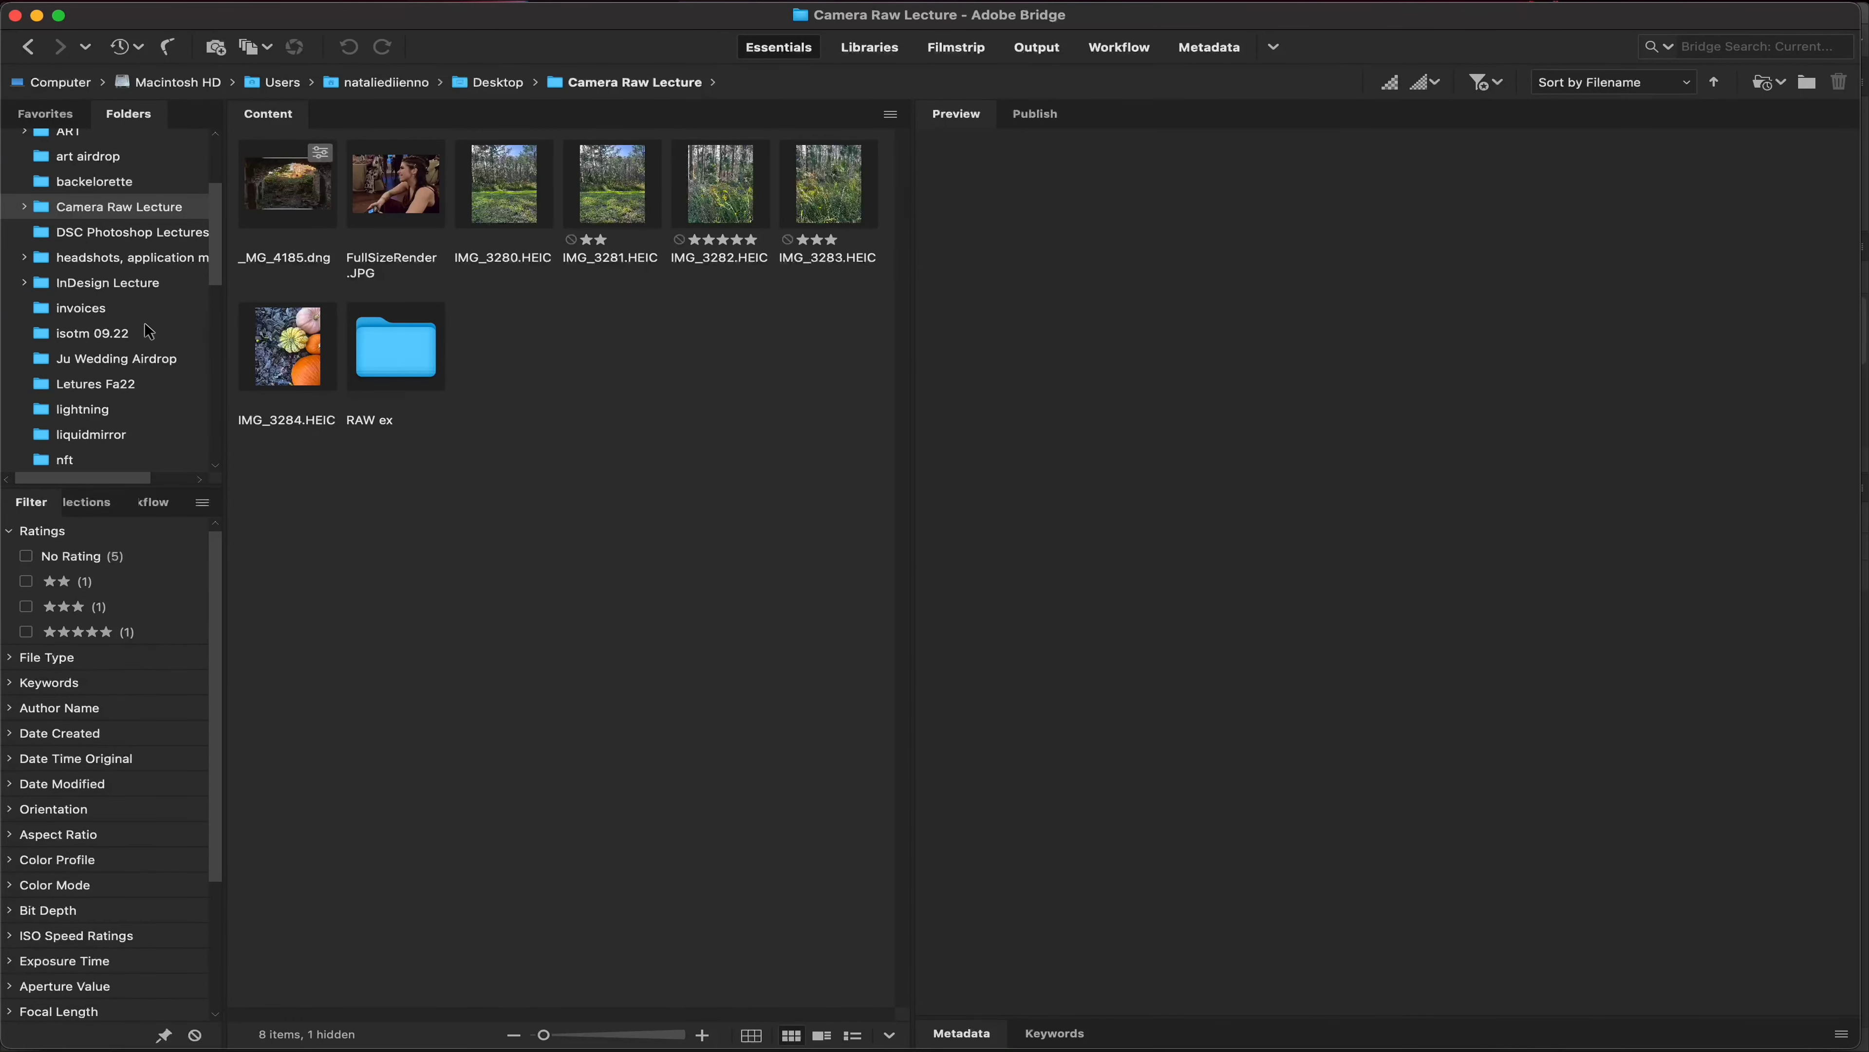
- Switch to Adobe Bridge and preview the pumpkin photo IMG_3284 and the landscape photos IMG_3281 to IMG_3283
click(256, 358)
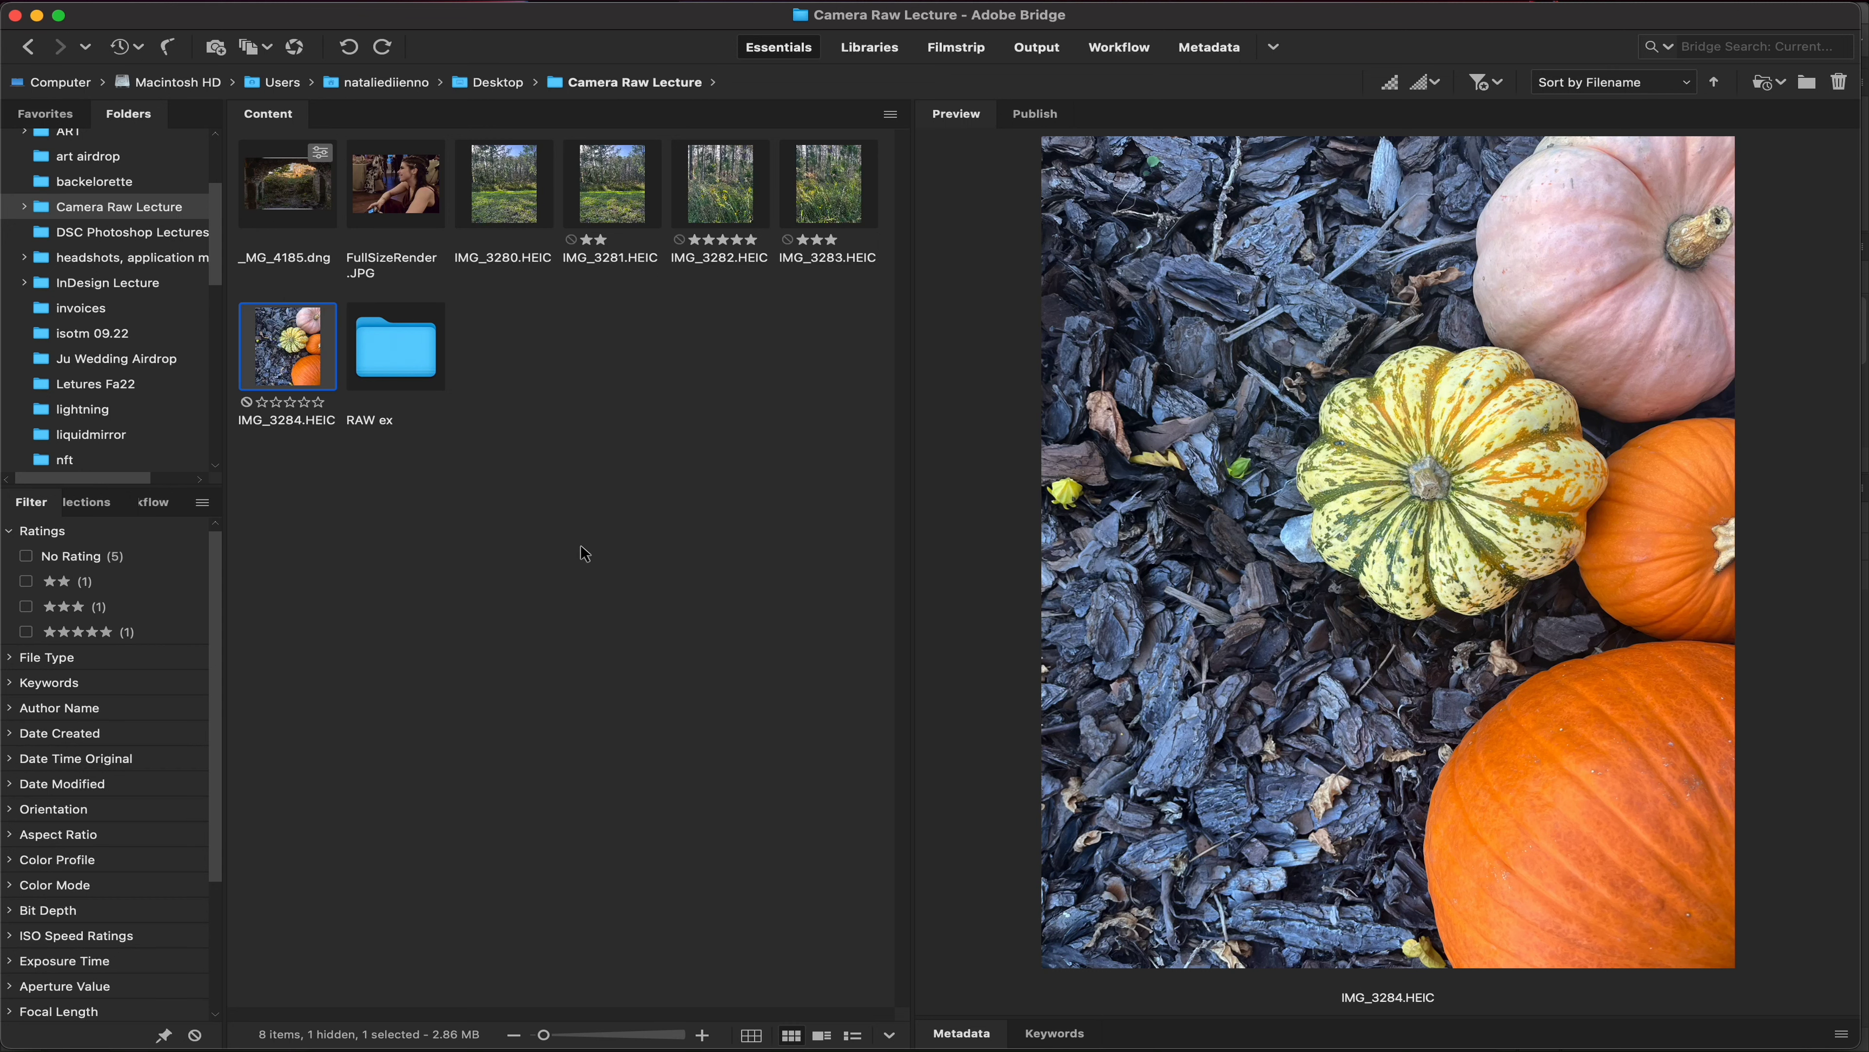
click(623, 221)
key(Right)
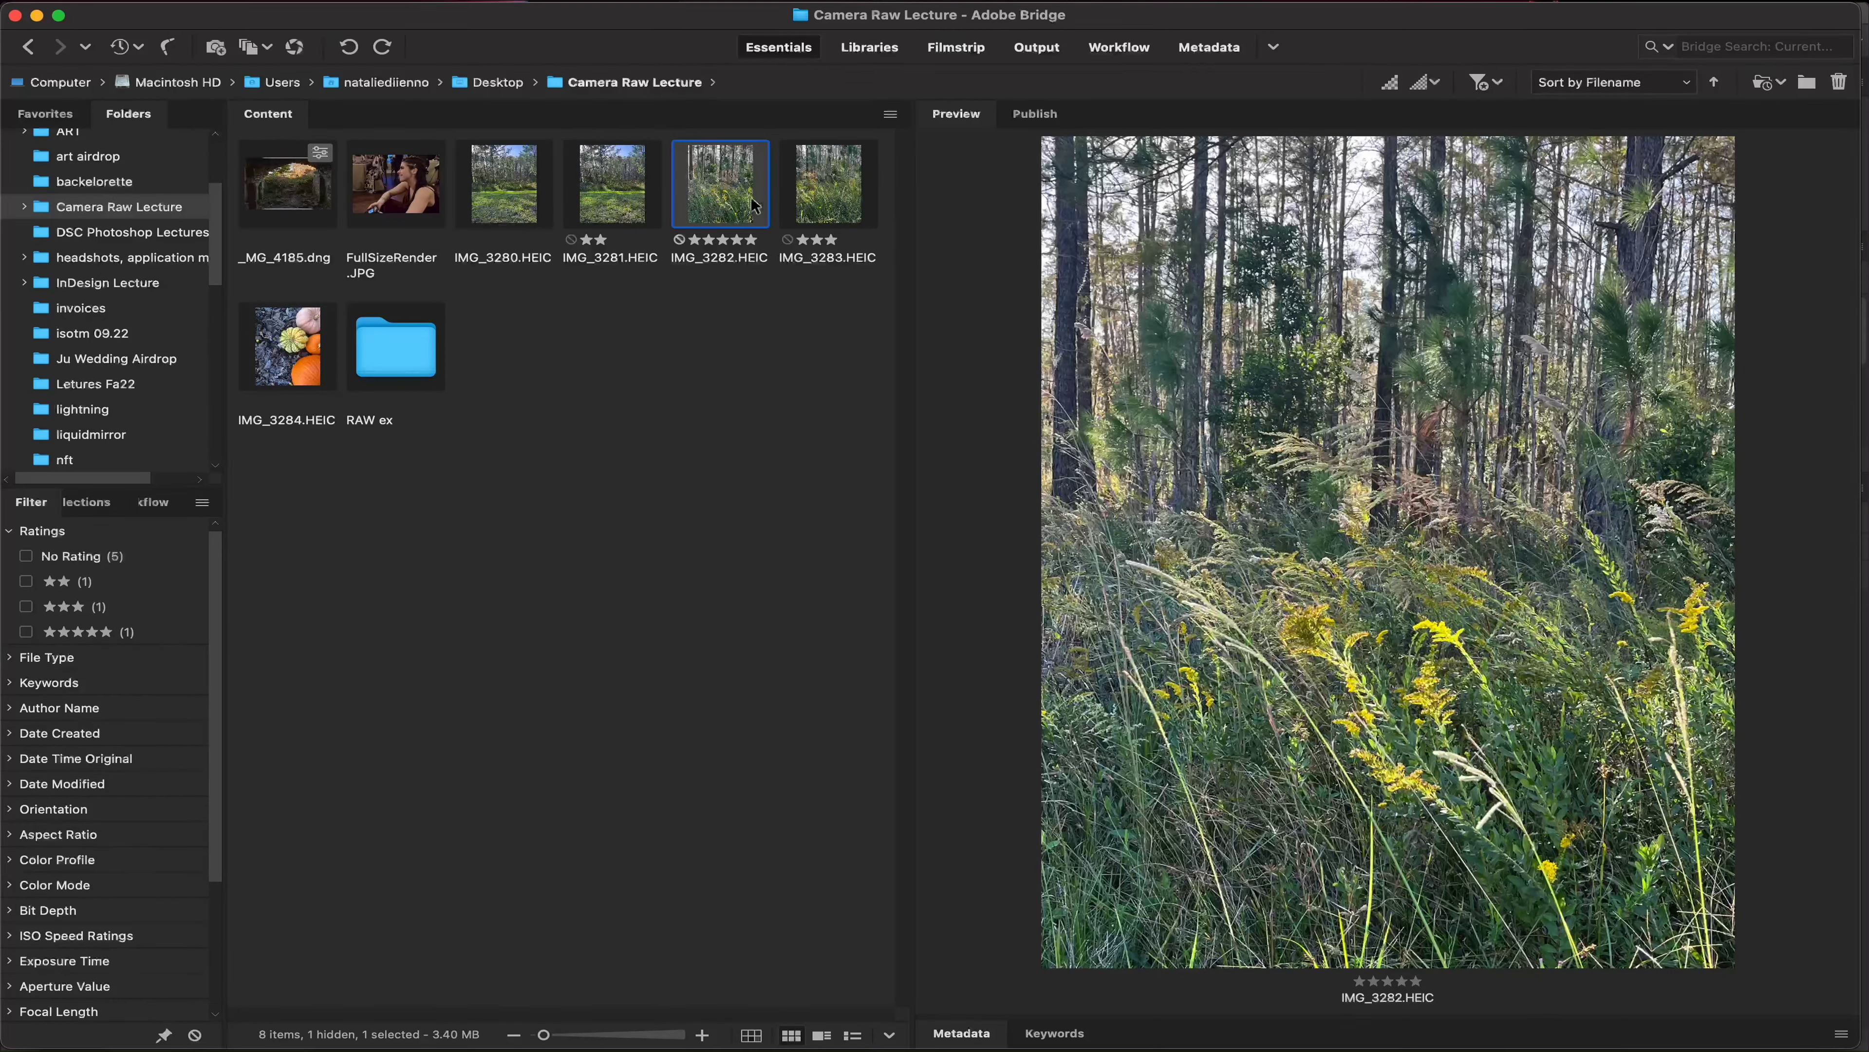
key(Right)
- Give the photo IMG_3280.HEIC a one-star rating
click(515, 208)
click(508, 239)
click(533, 241)
click(479, 241)
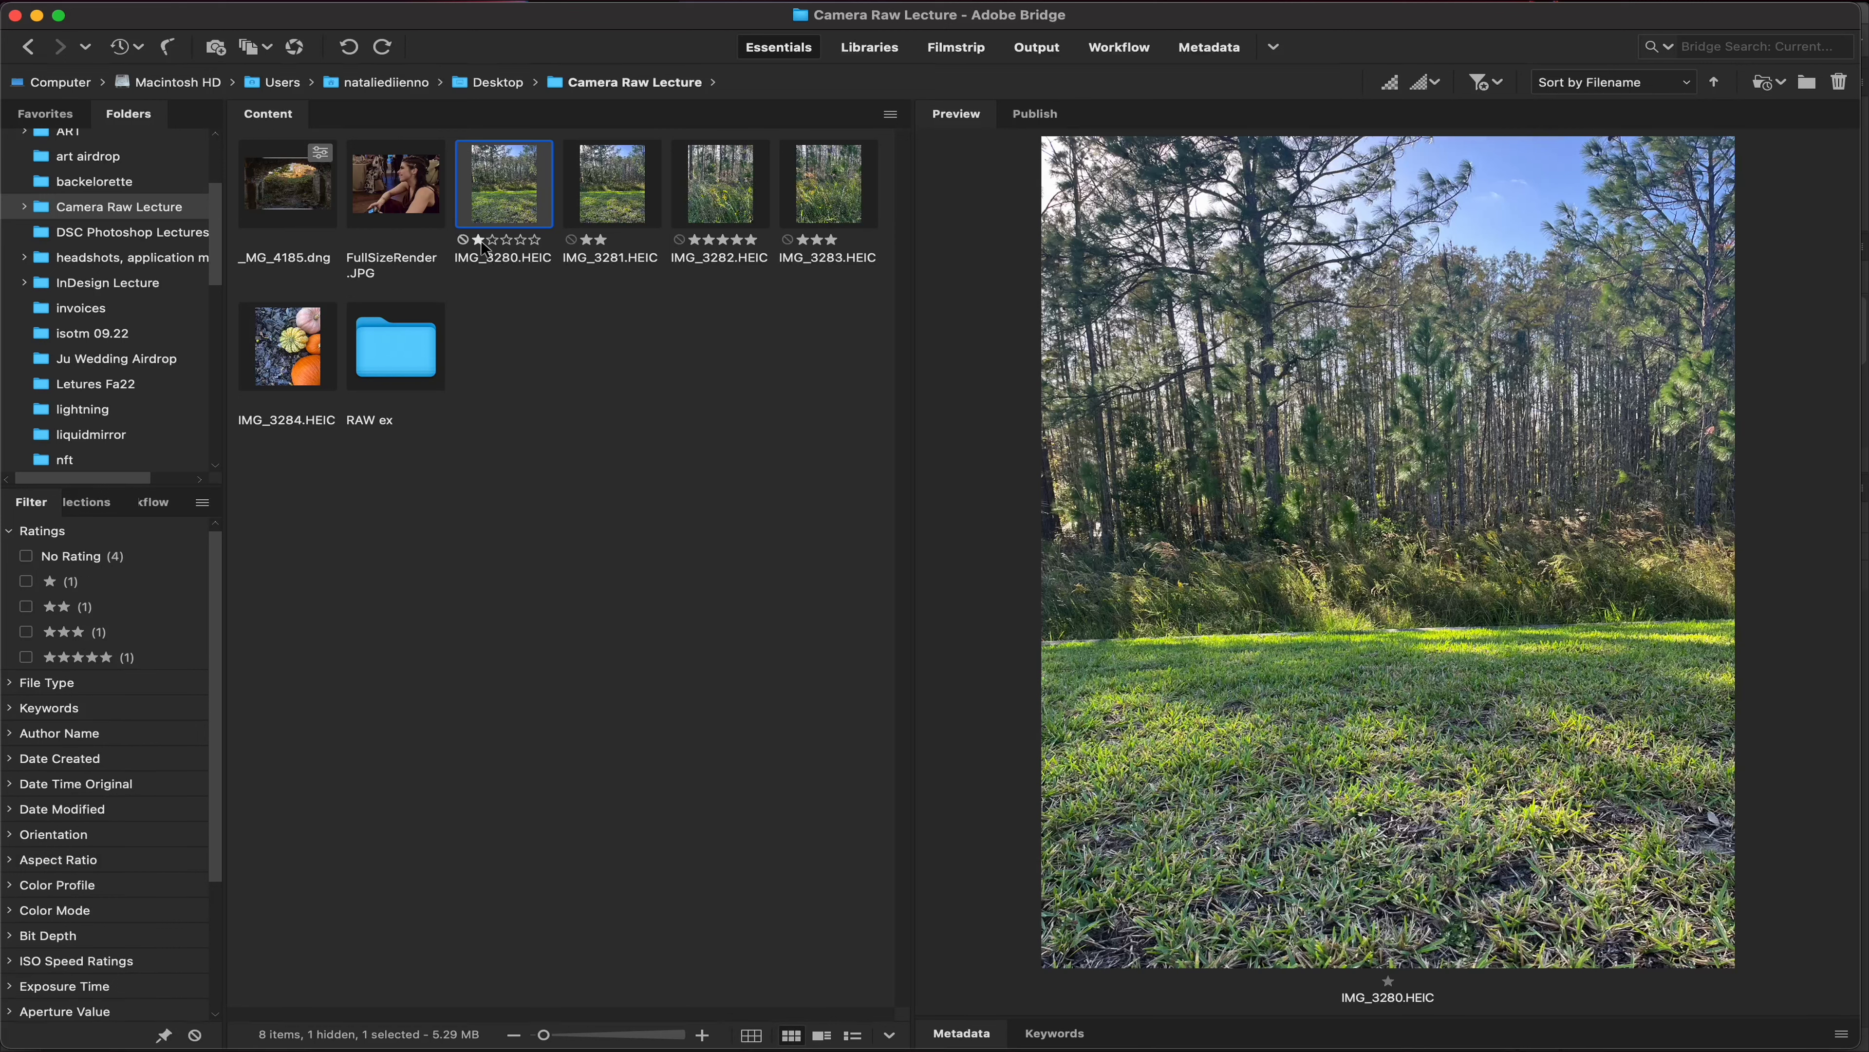
- Try different star ratings on IMG_3281.HEIC and leave it rated five stars
click(626, 185)
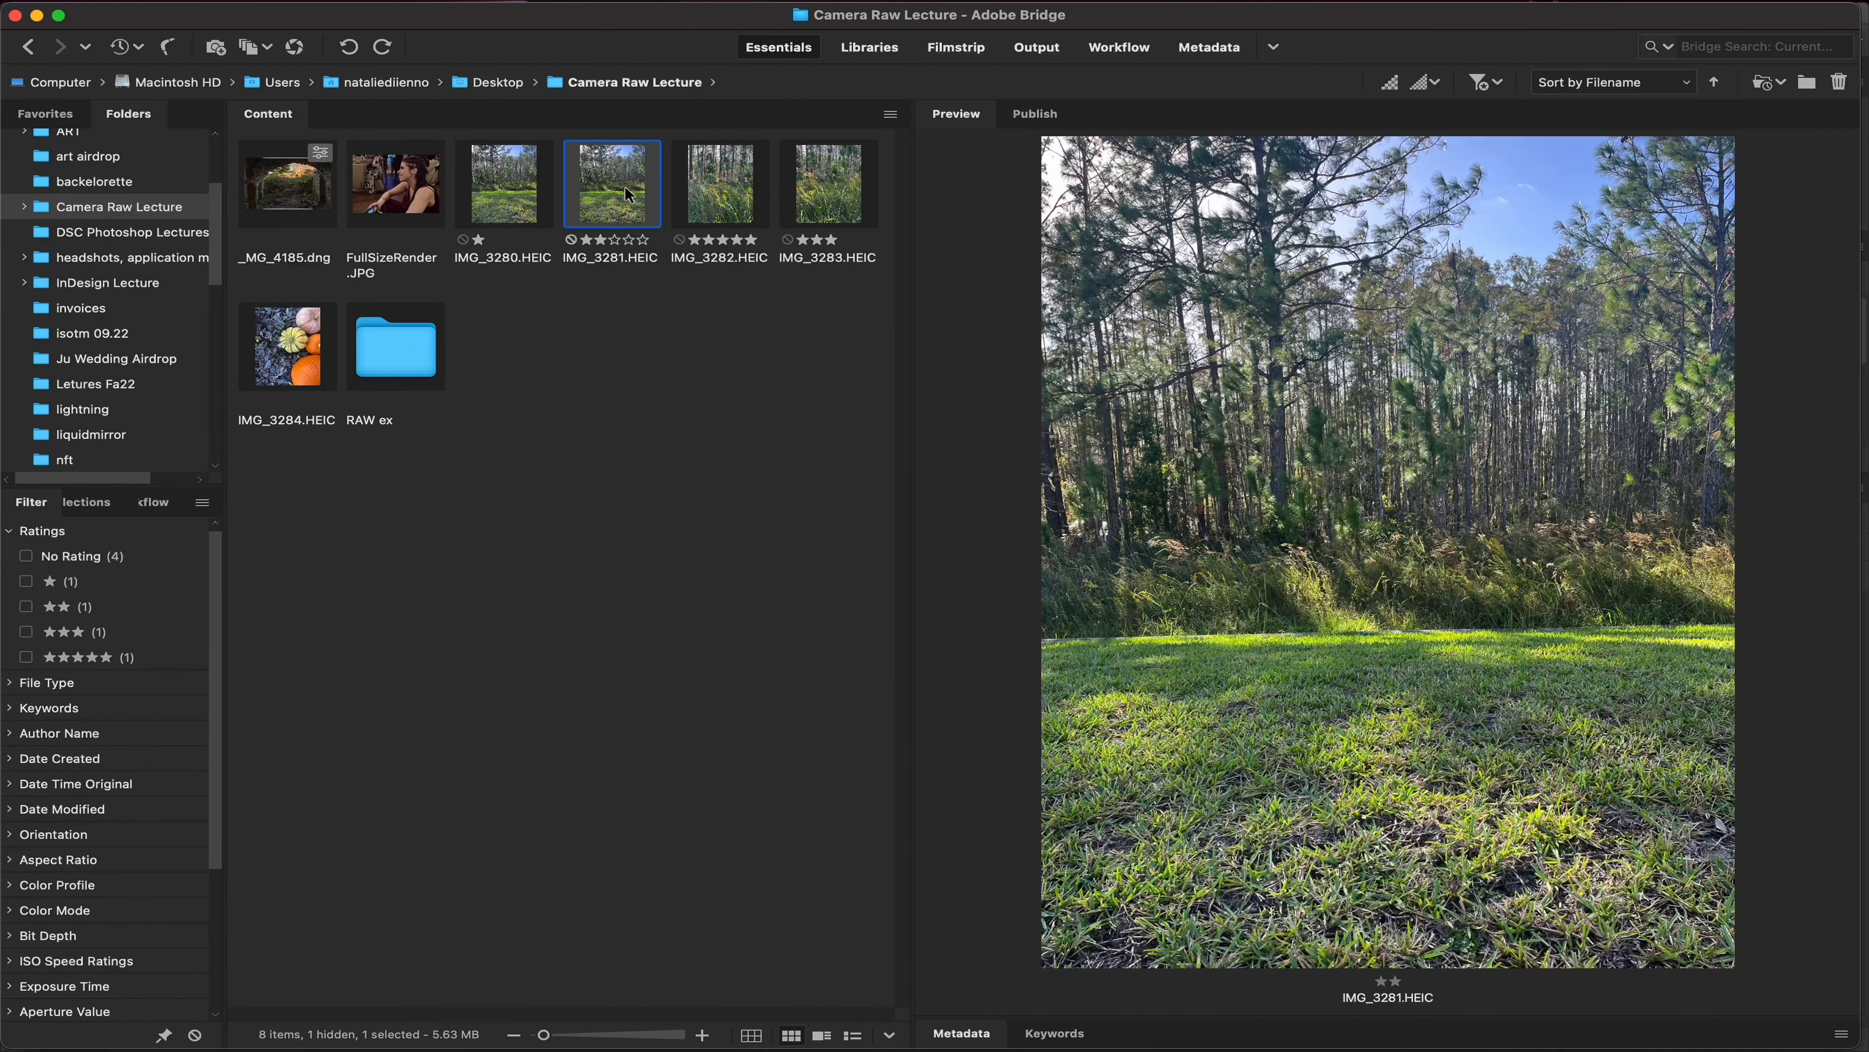
key(super+5)
key(super+1)
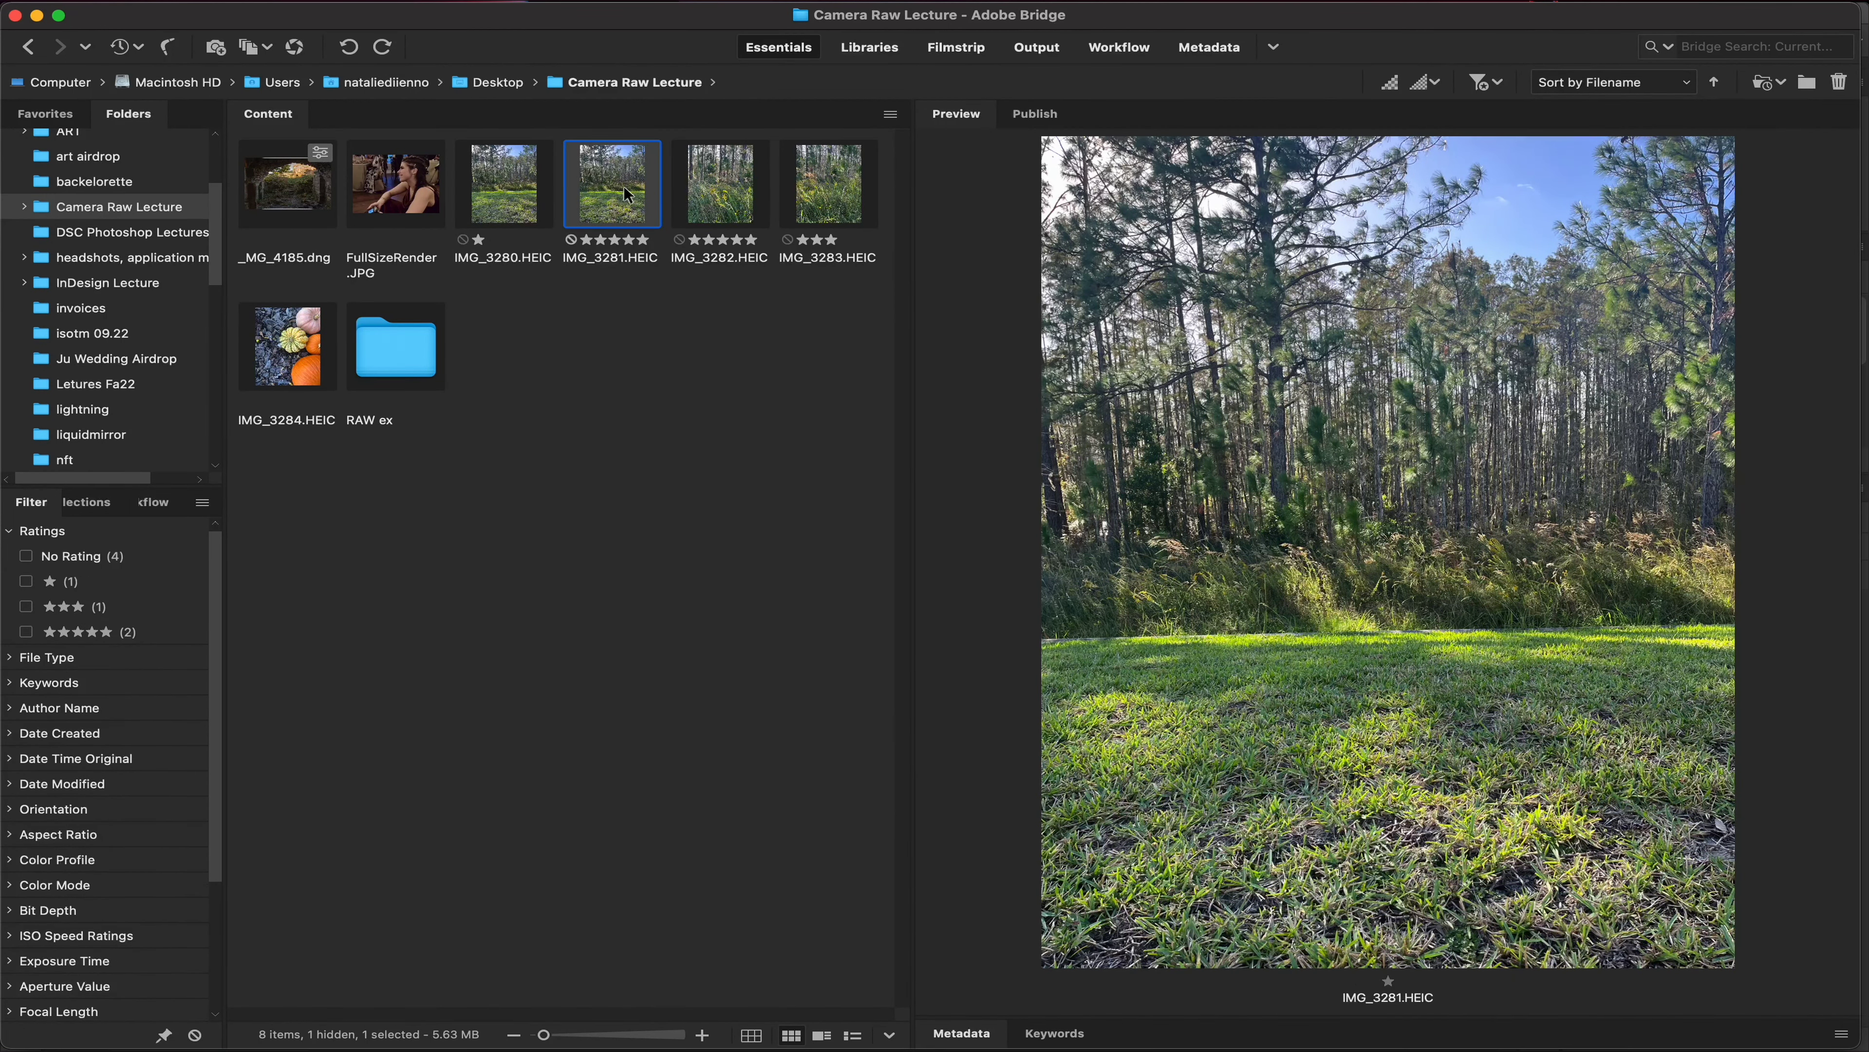
key(super+5)
- Filter the folder to show only five-star photos, and clear the filter to list all files again
click(120, 638)
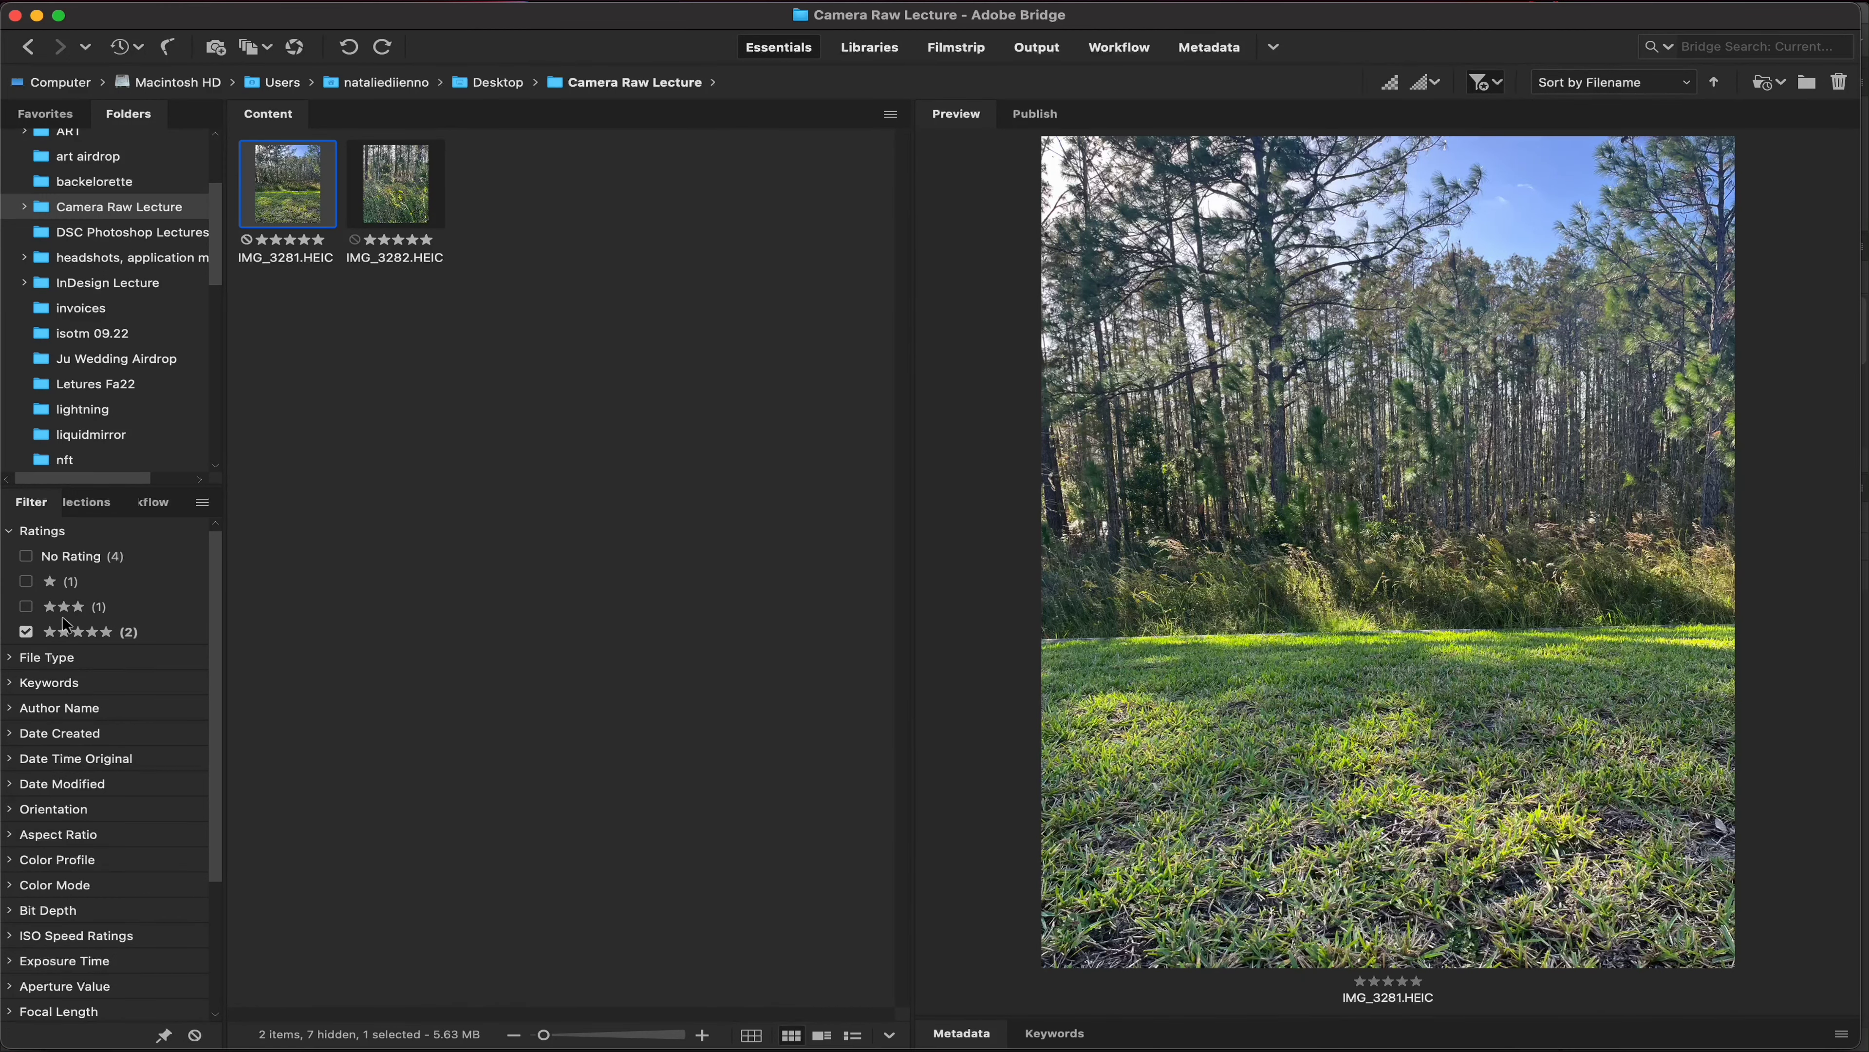
click(27, 632)
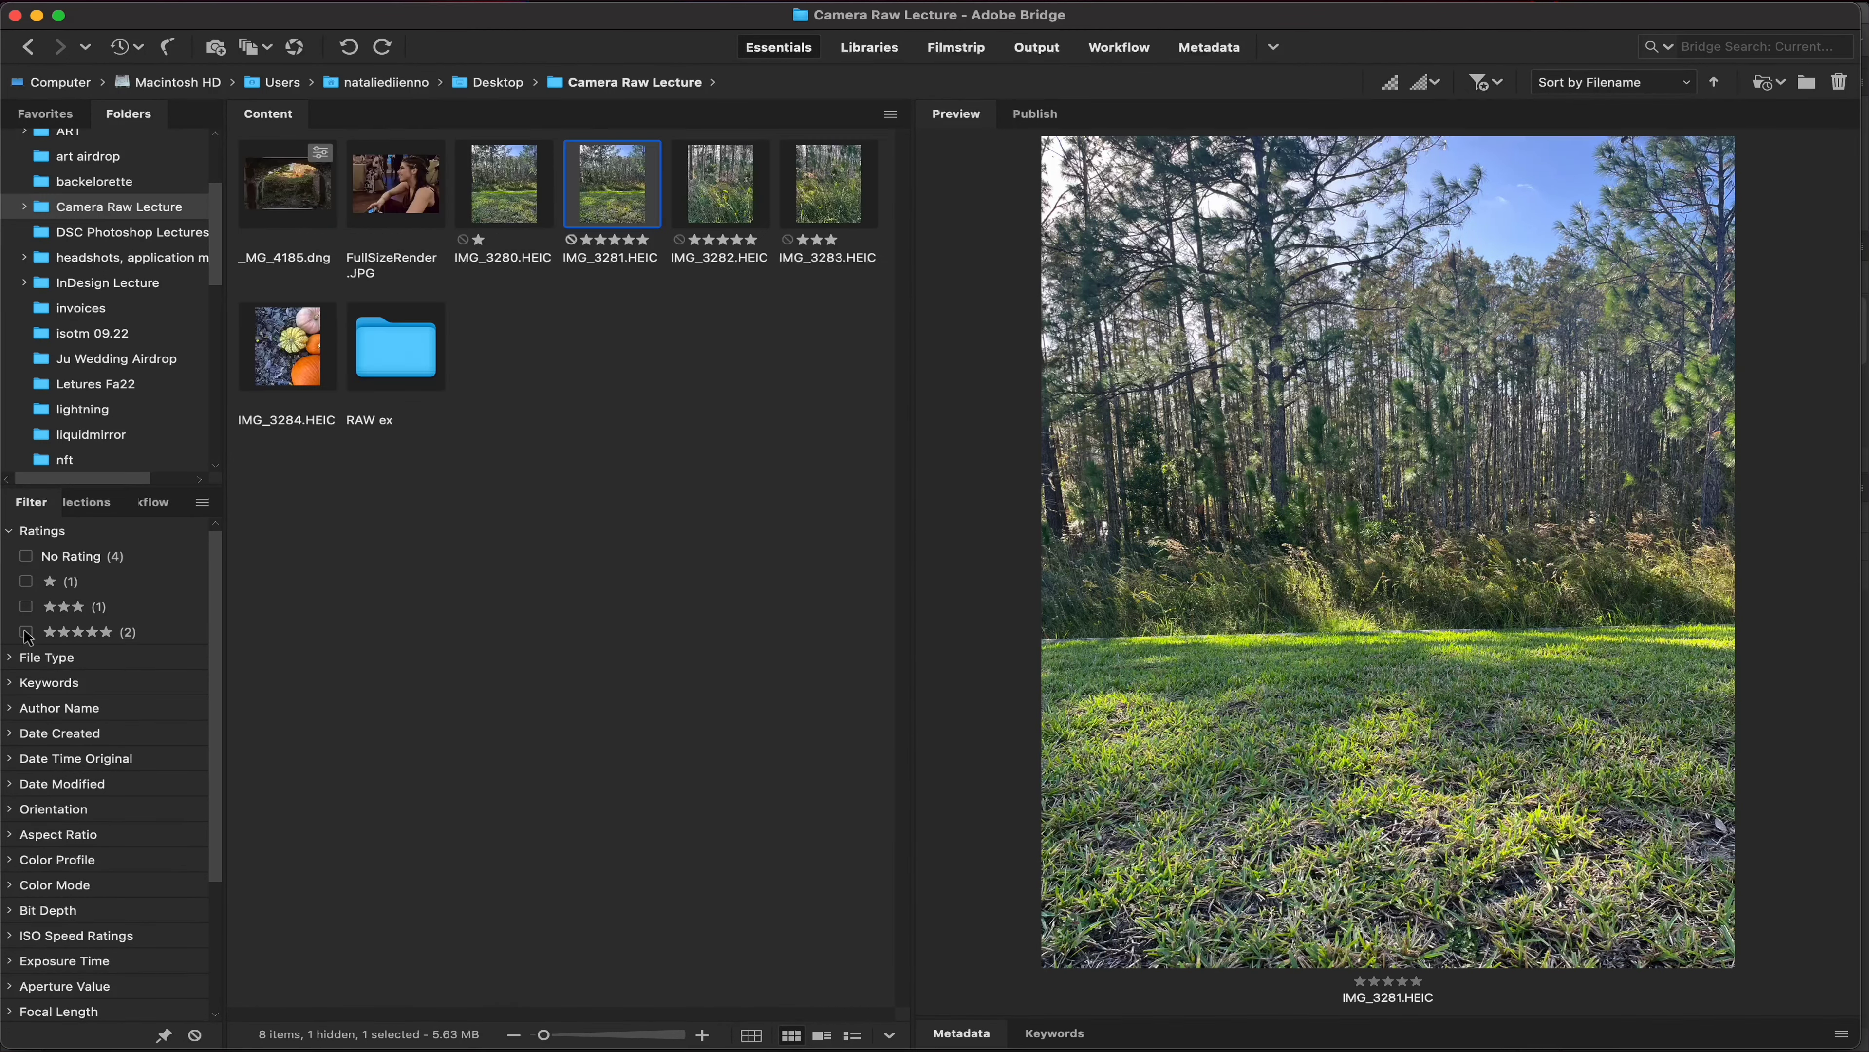
- Open the pumpkin photo IMG_3284.HEIC in Camera Raw
click(567, 310)
click(275, 359)
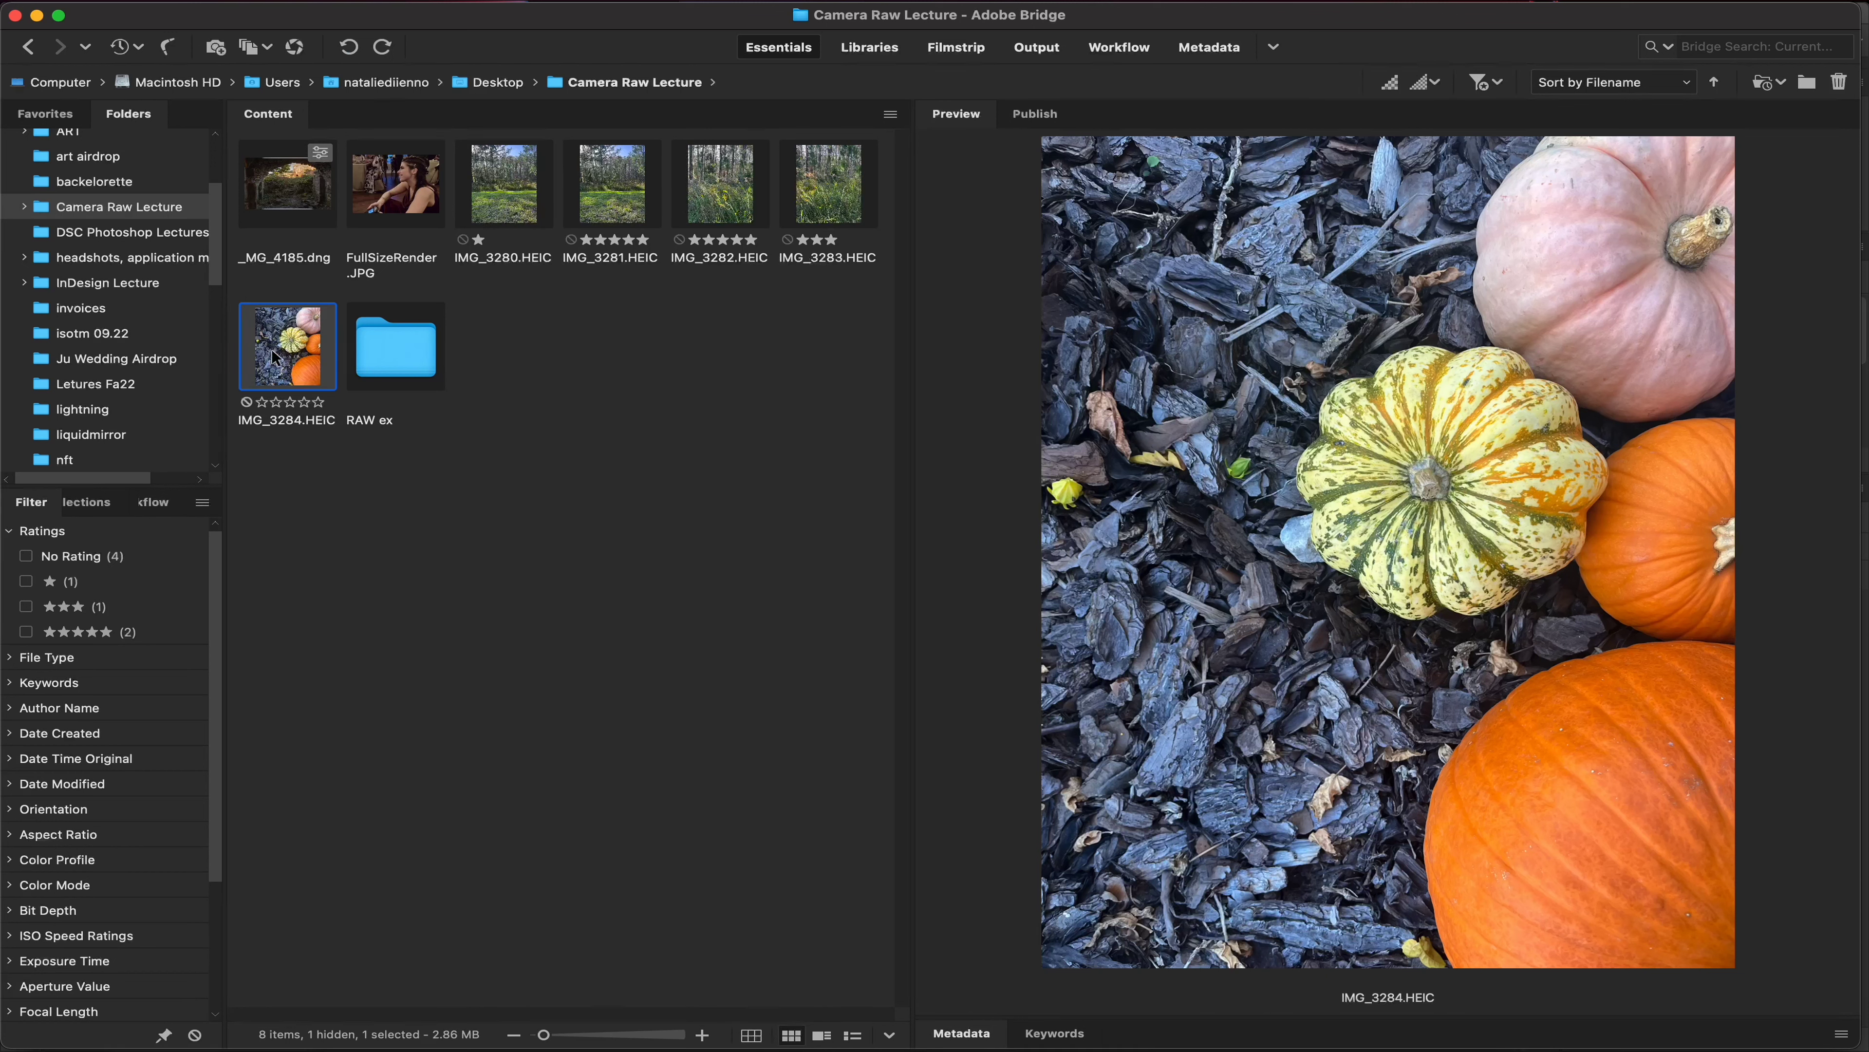
right_click(298, 368)
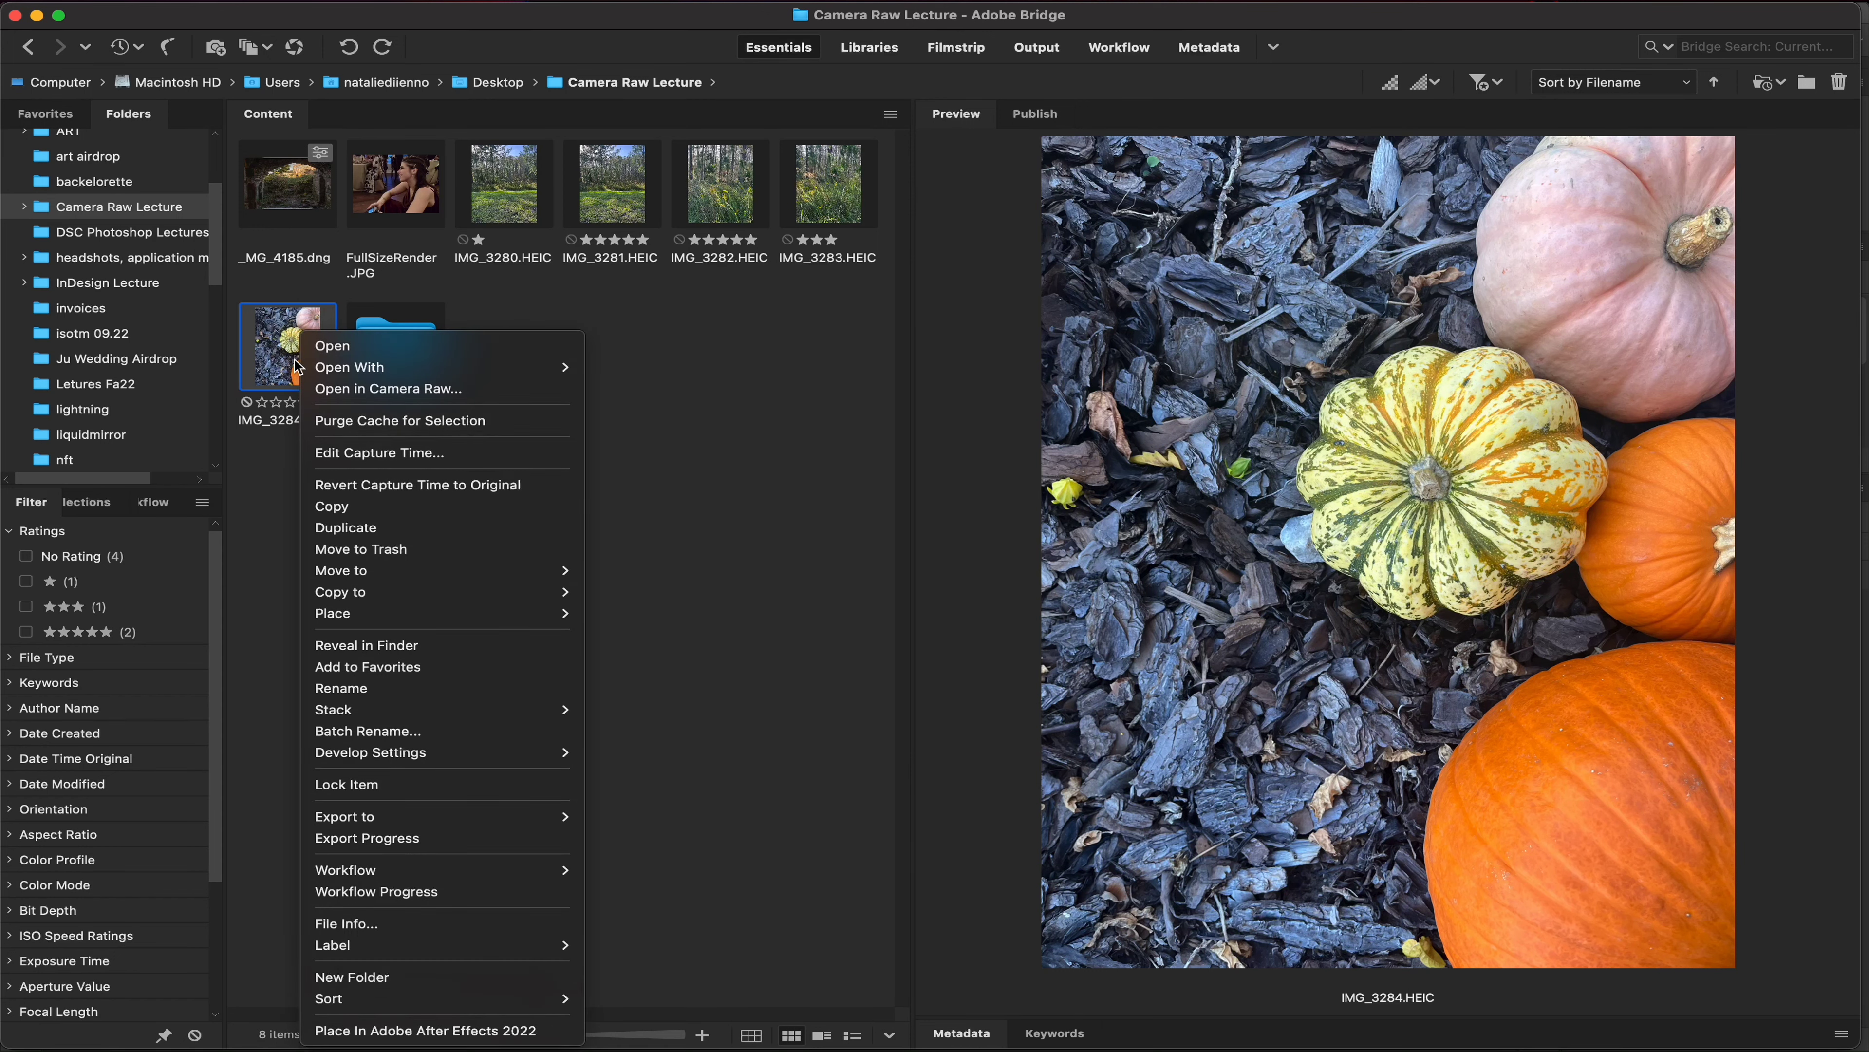
click(336, 391)
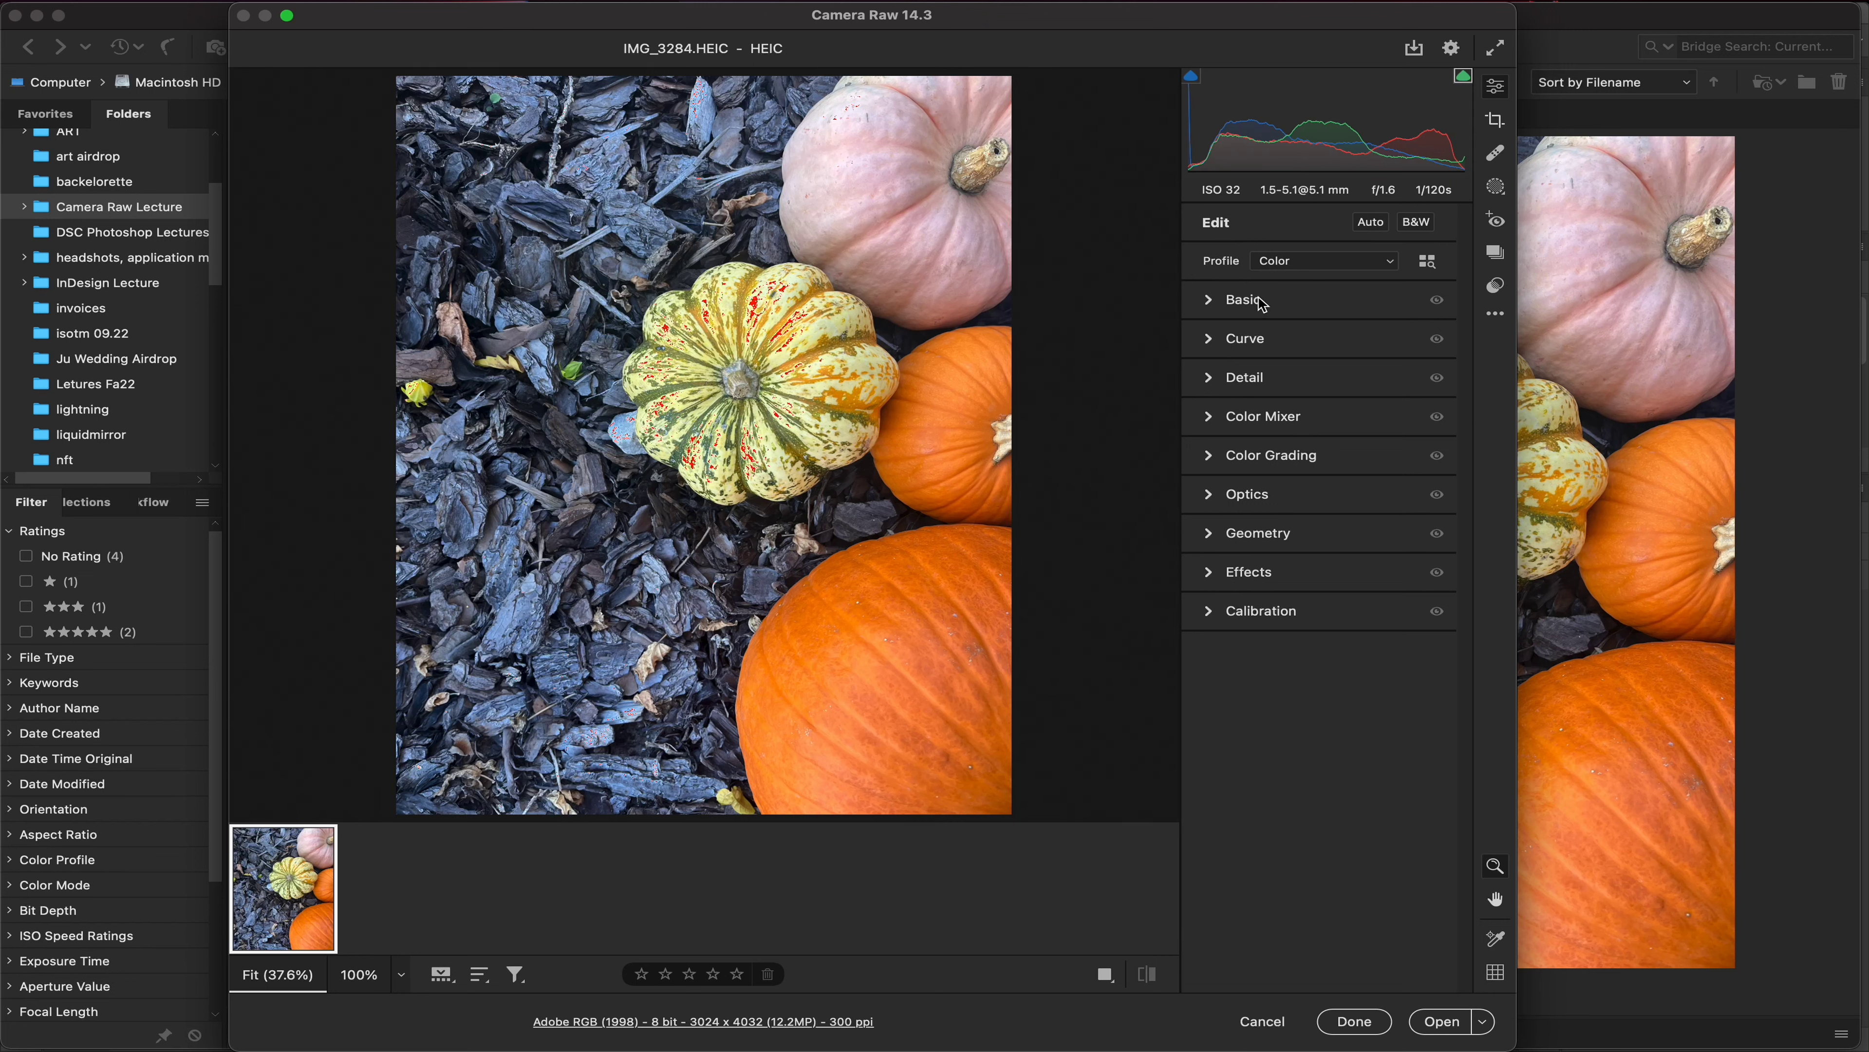
- Set Vibrance to +29, Dehaze +22, Clarity +21, Texture +17, Blacks -8, Whites +2 and Exposure -1.04
click(1218, 306)
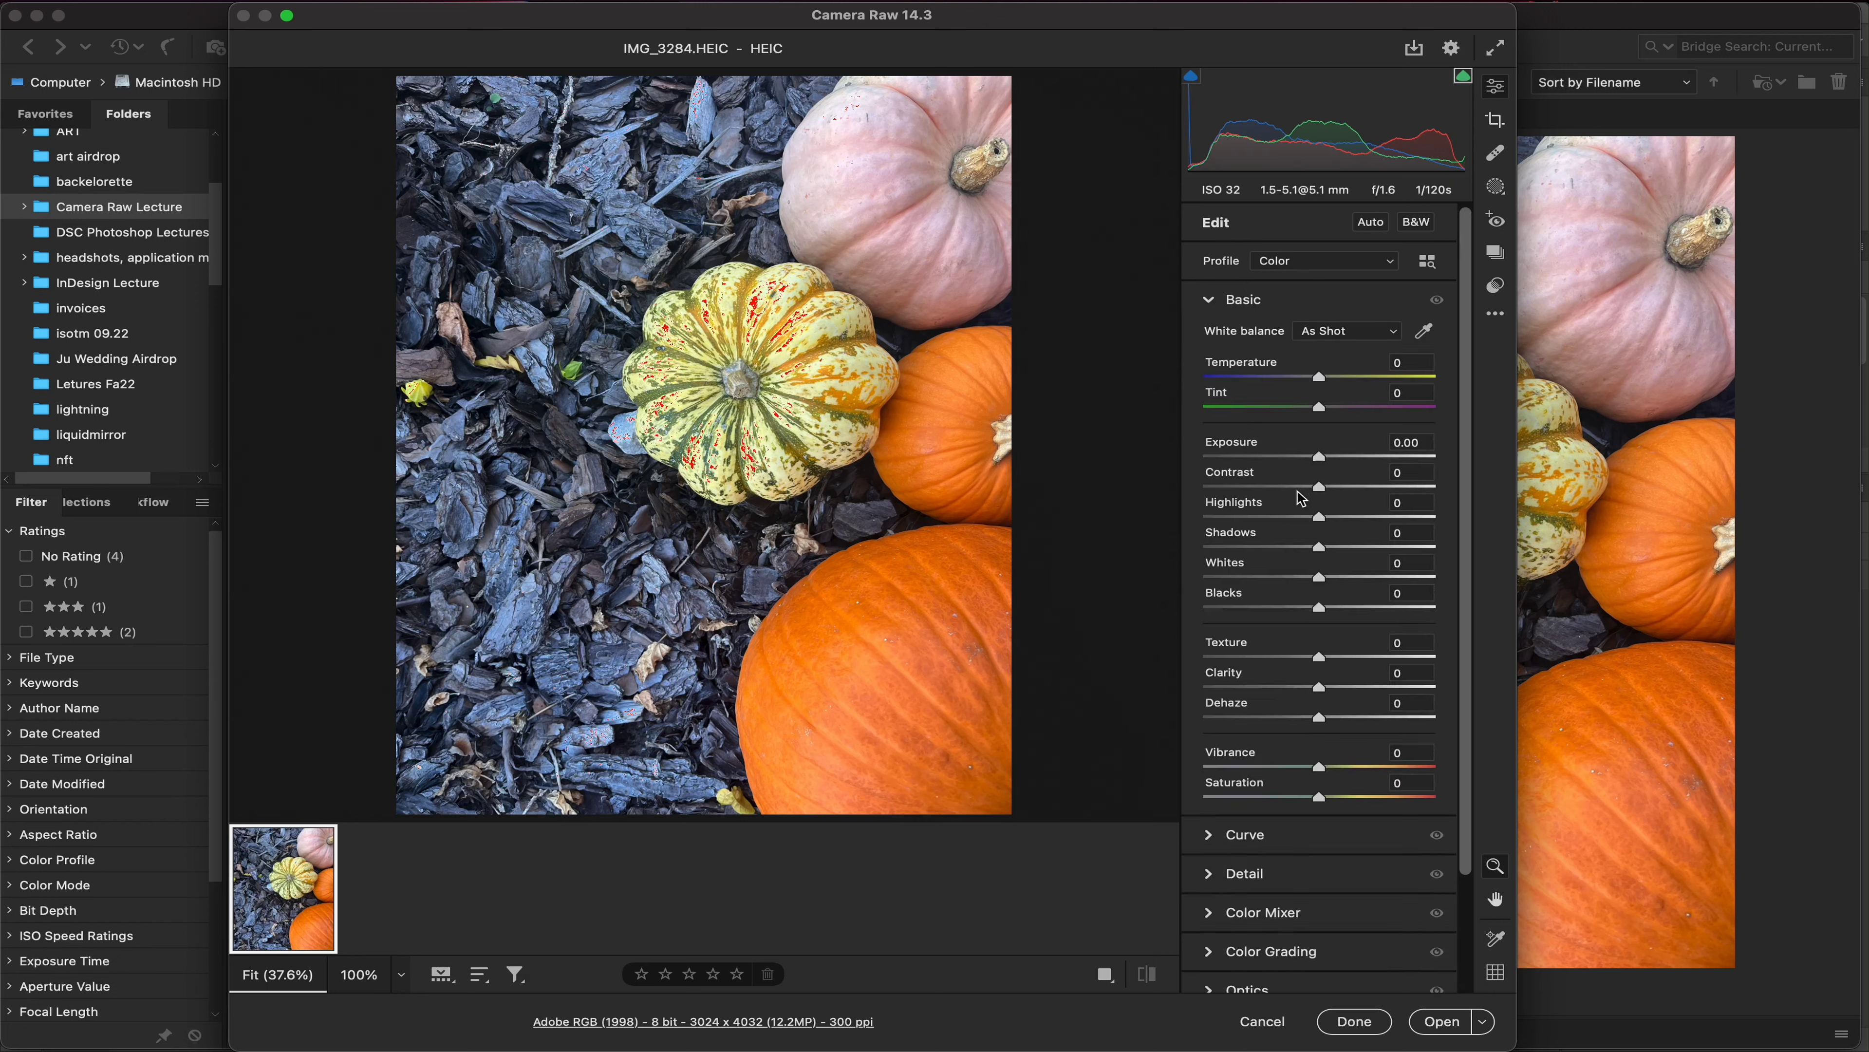
drag(1293, 764, 1324, 767)
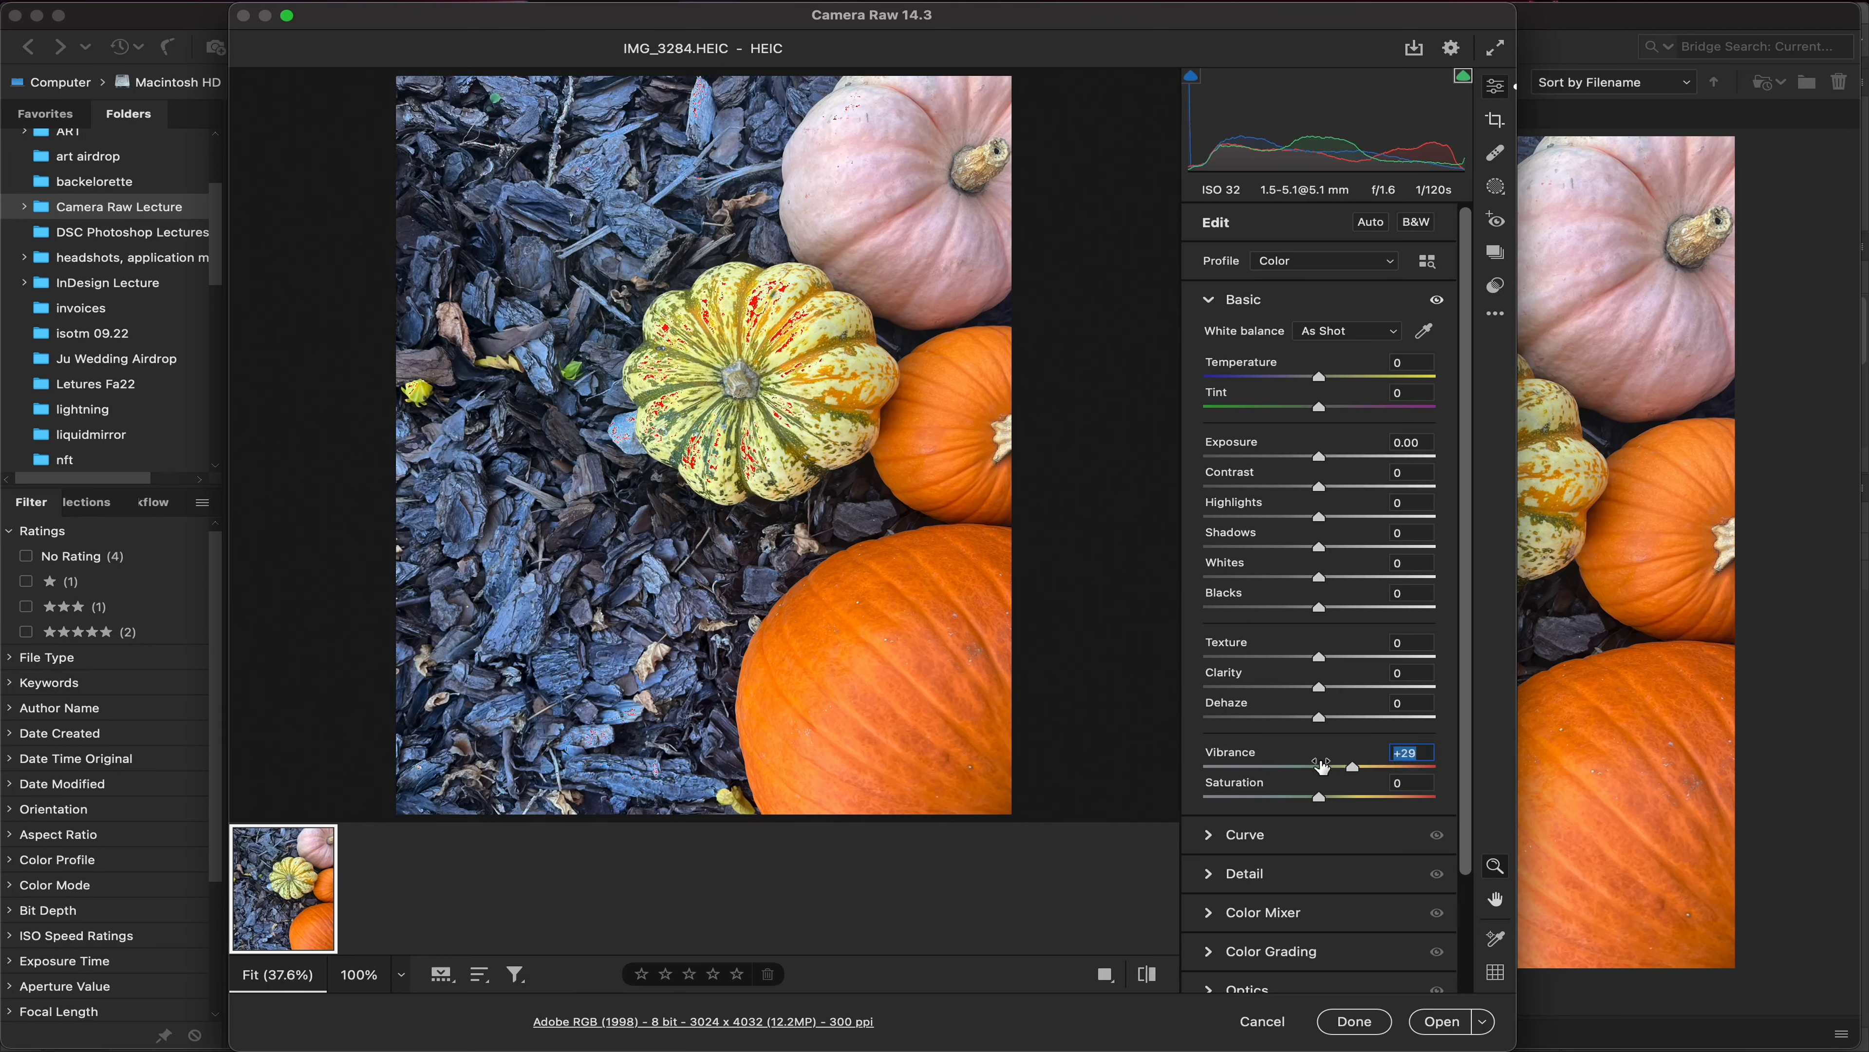
drag(1272, 707, 1293, 564)
click(1290, 565)
drag(1320, 443, 1302, 443)
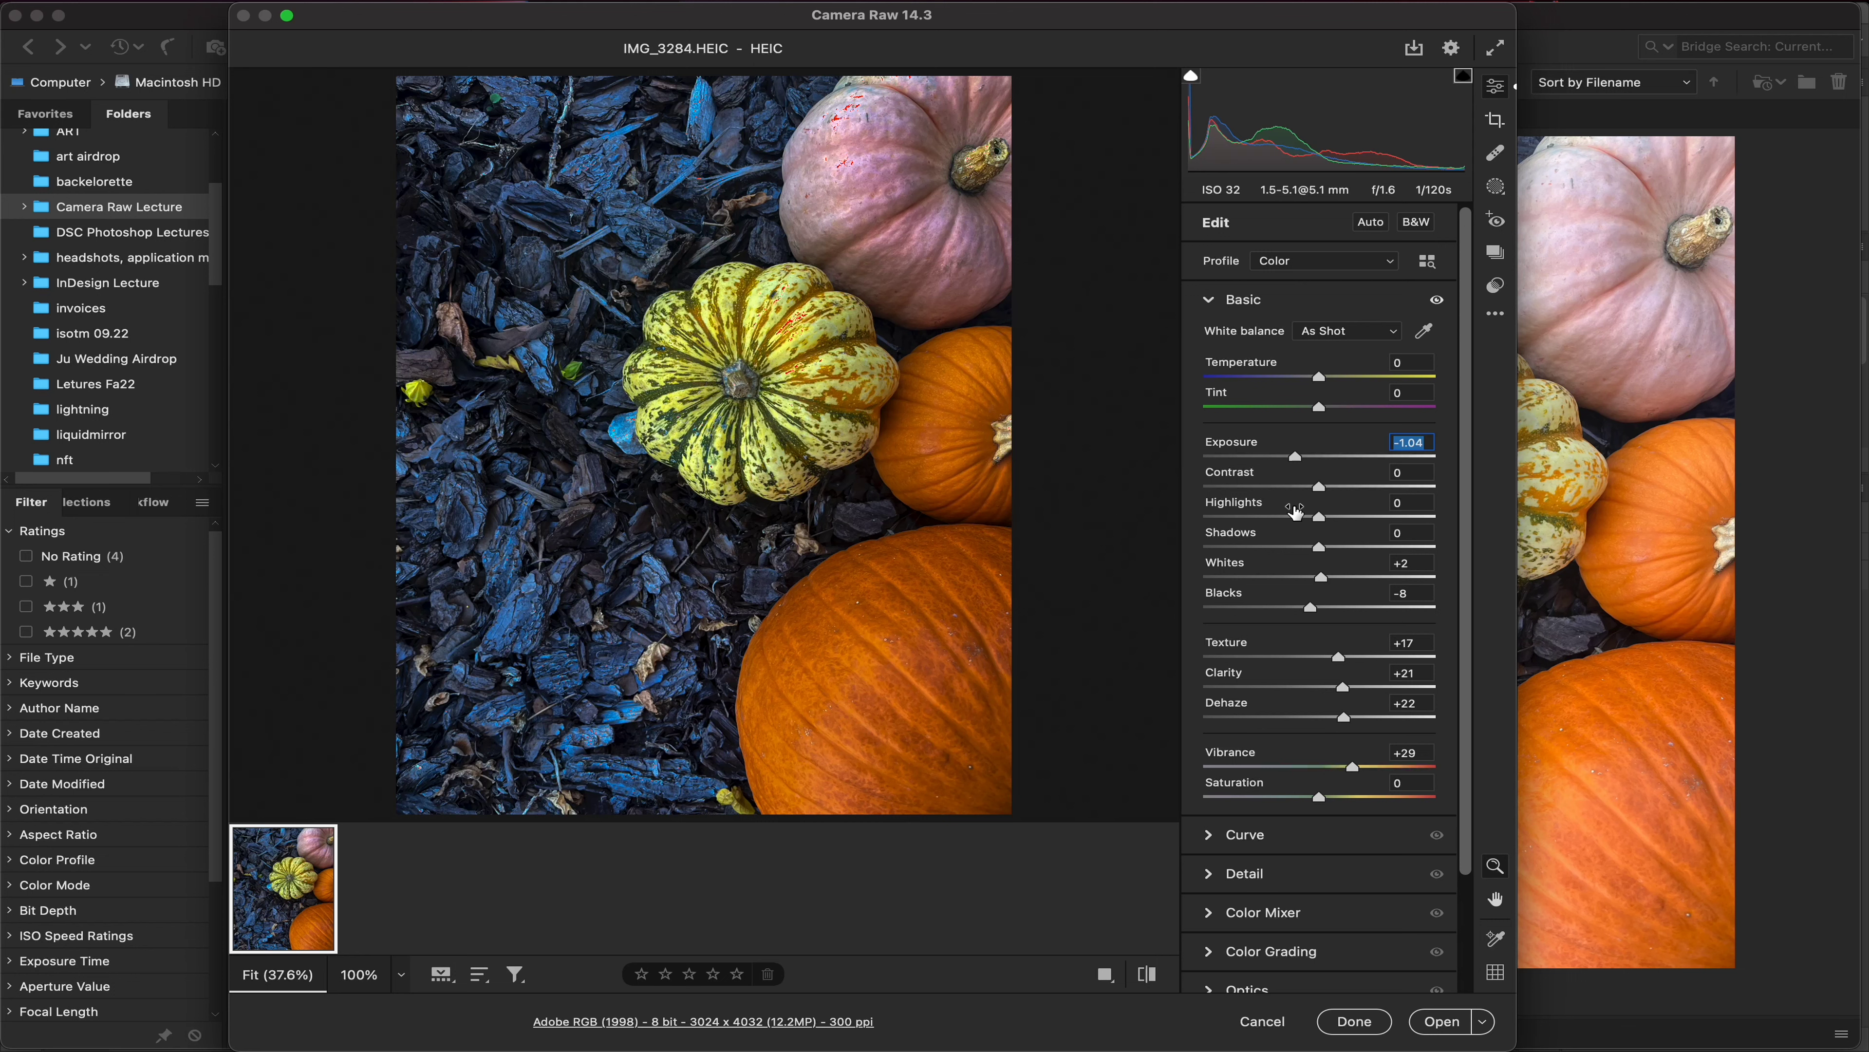
- Set Highlights to -14, Shadows to +30, Temperature to +6 and Tint to -5, and finish the basic adjustments
mouse_move(1296, 511)
mouse_down()
mouse_move(1280, 513)
mouse_move(1305, 539)
mouse_up()
drag(1319, 364, 1301, 392)
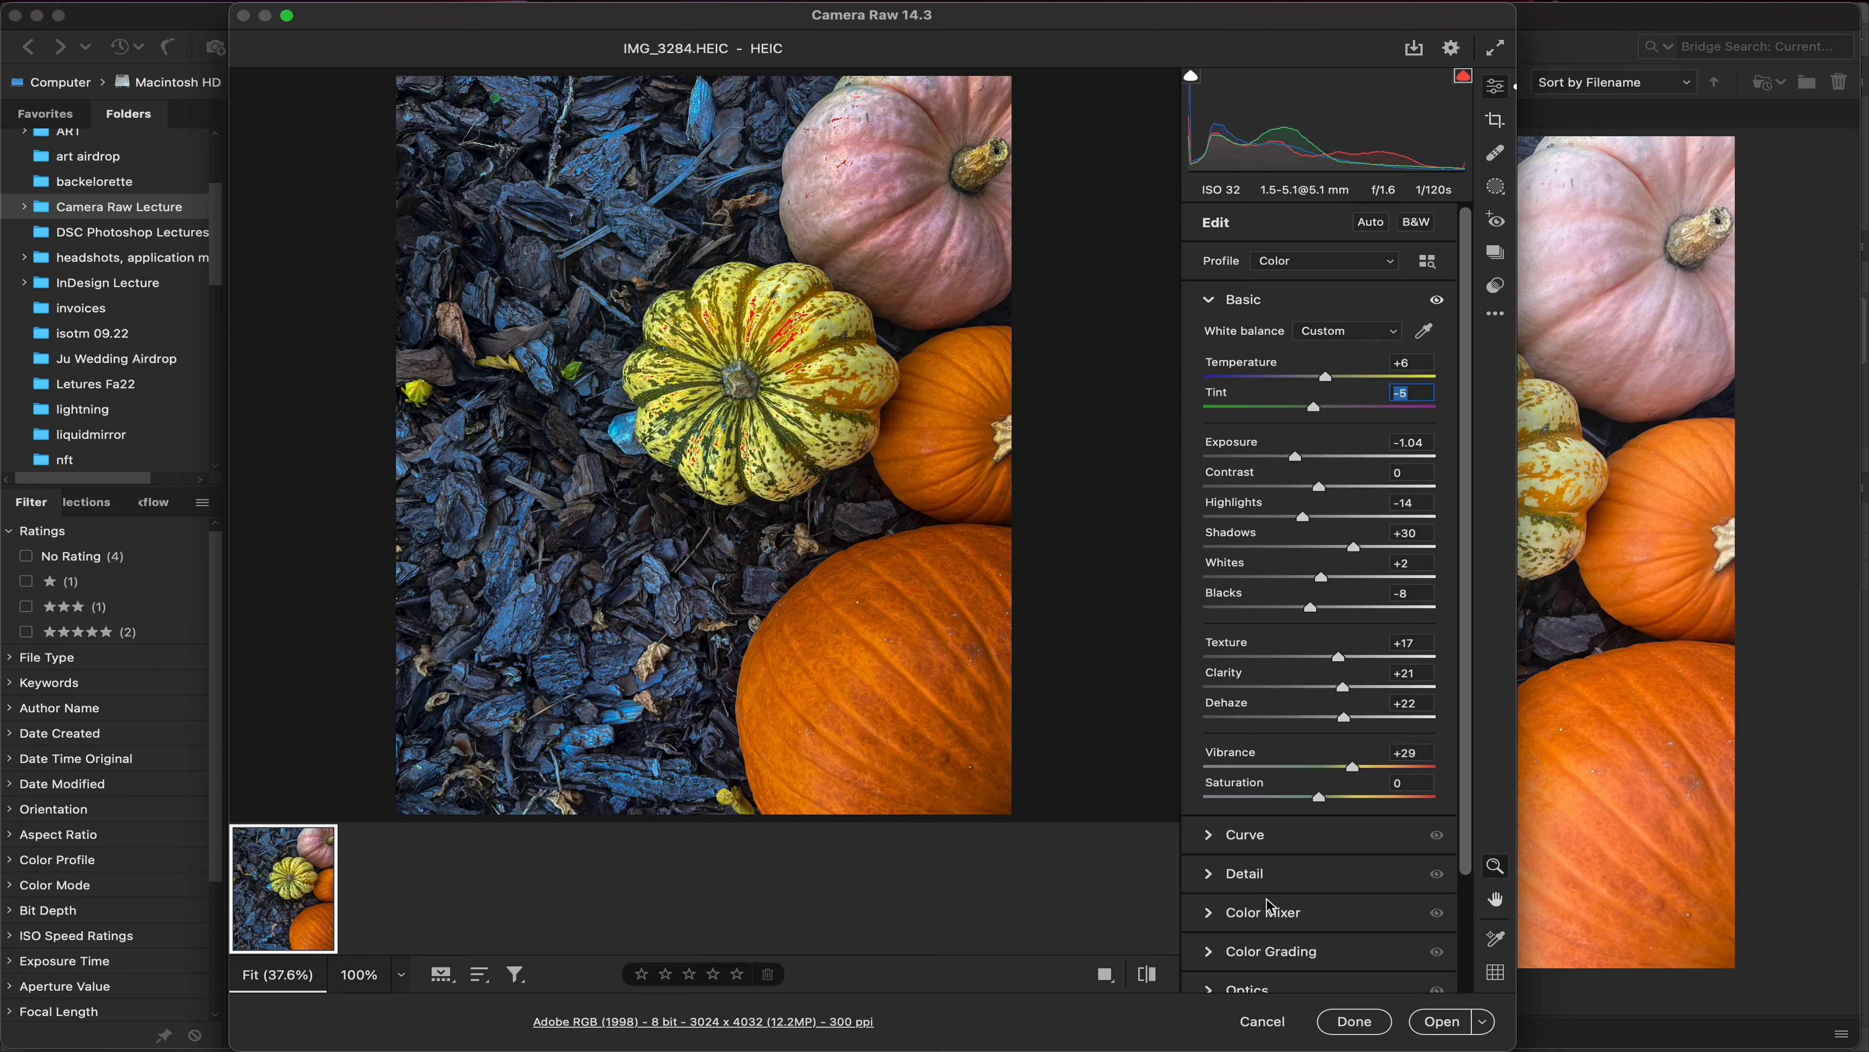
drag(1283, 788, 1286, 788)
click(1213, 302)
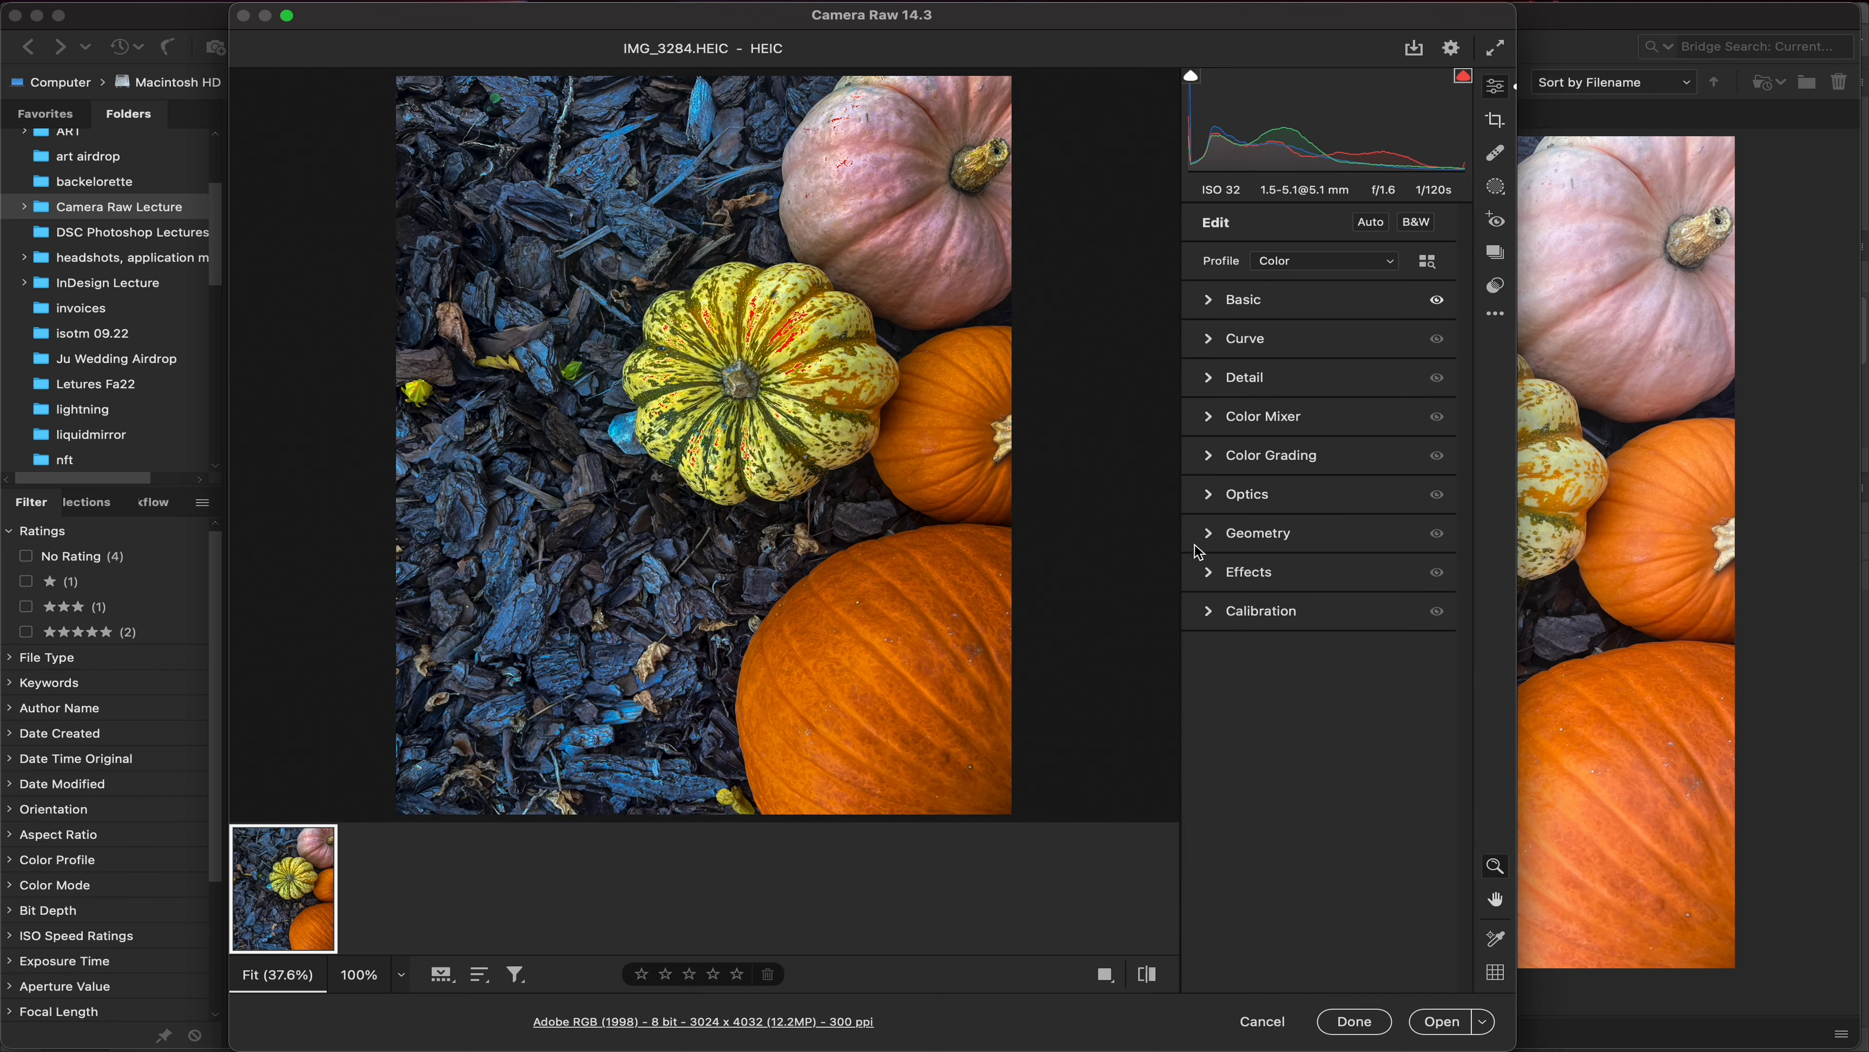
- Set the photo's Sharpening to 16 in the detail adjustments
click(1215, 369)
drag(1206, 427, 1234, 433)
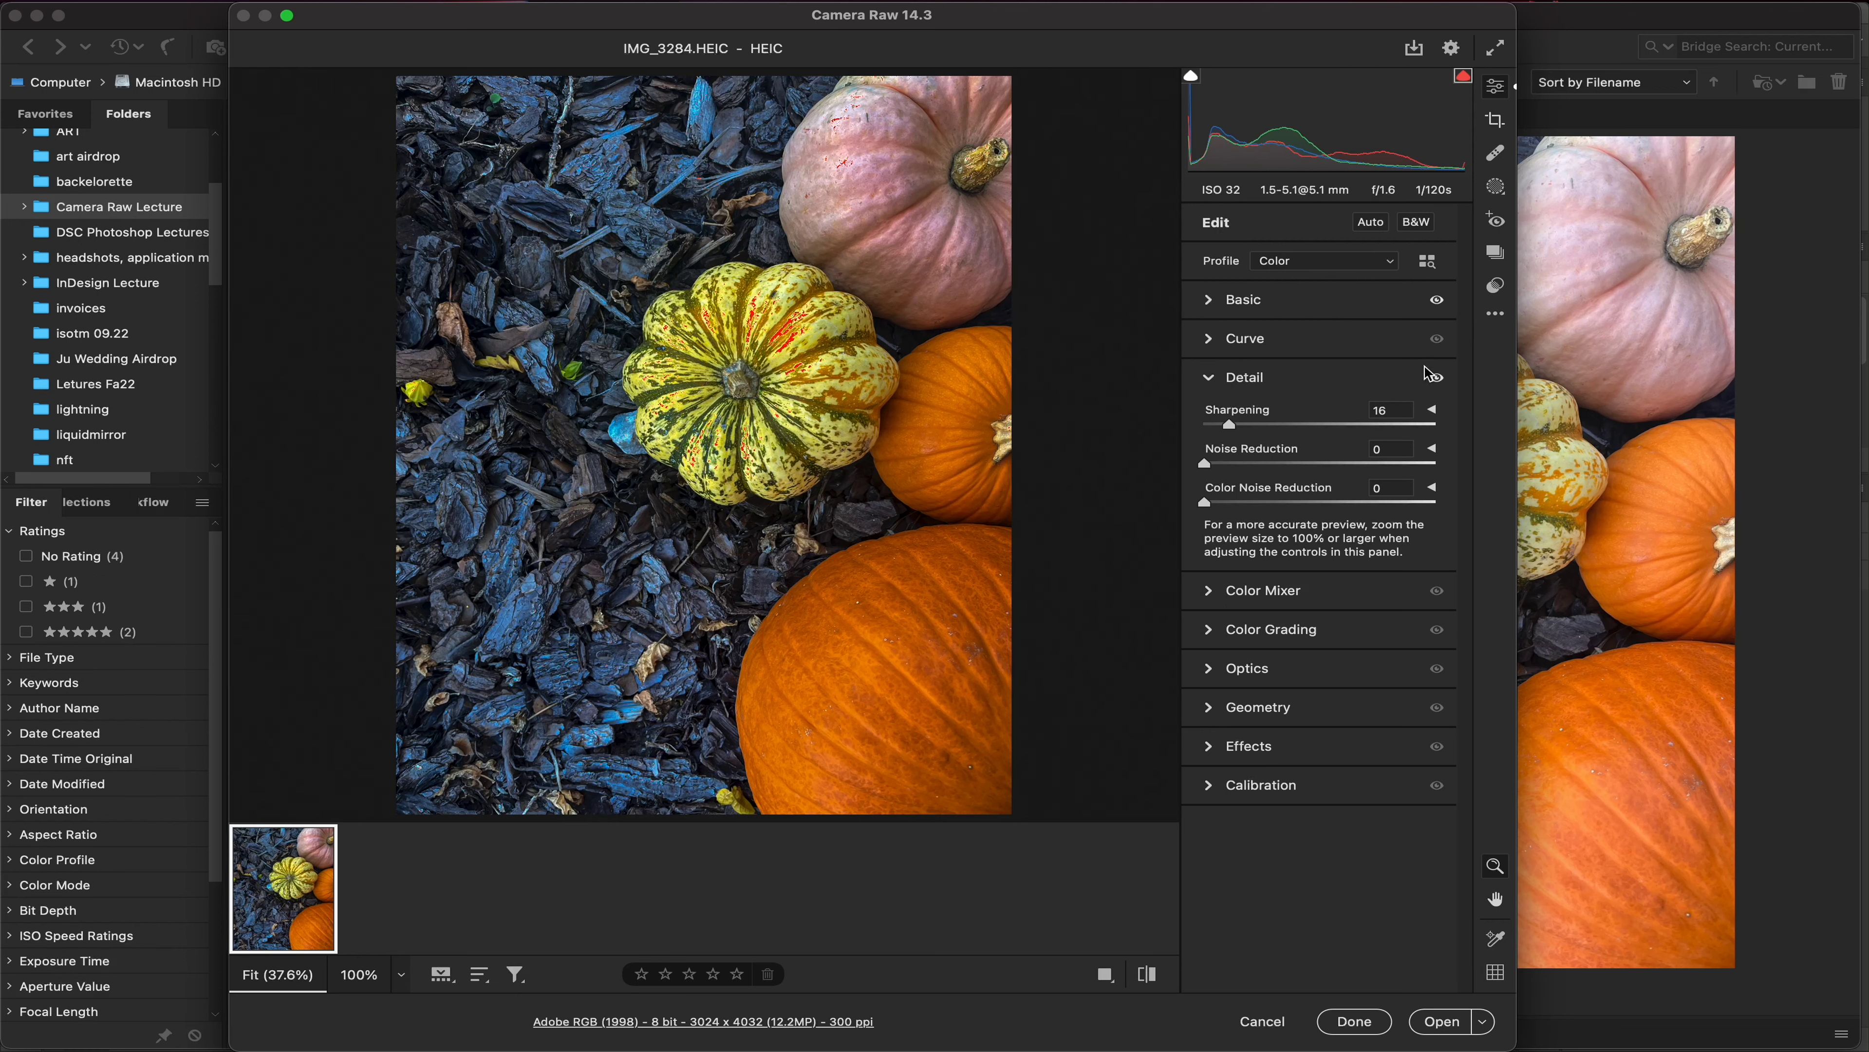
click(1244, 377)
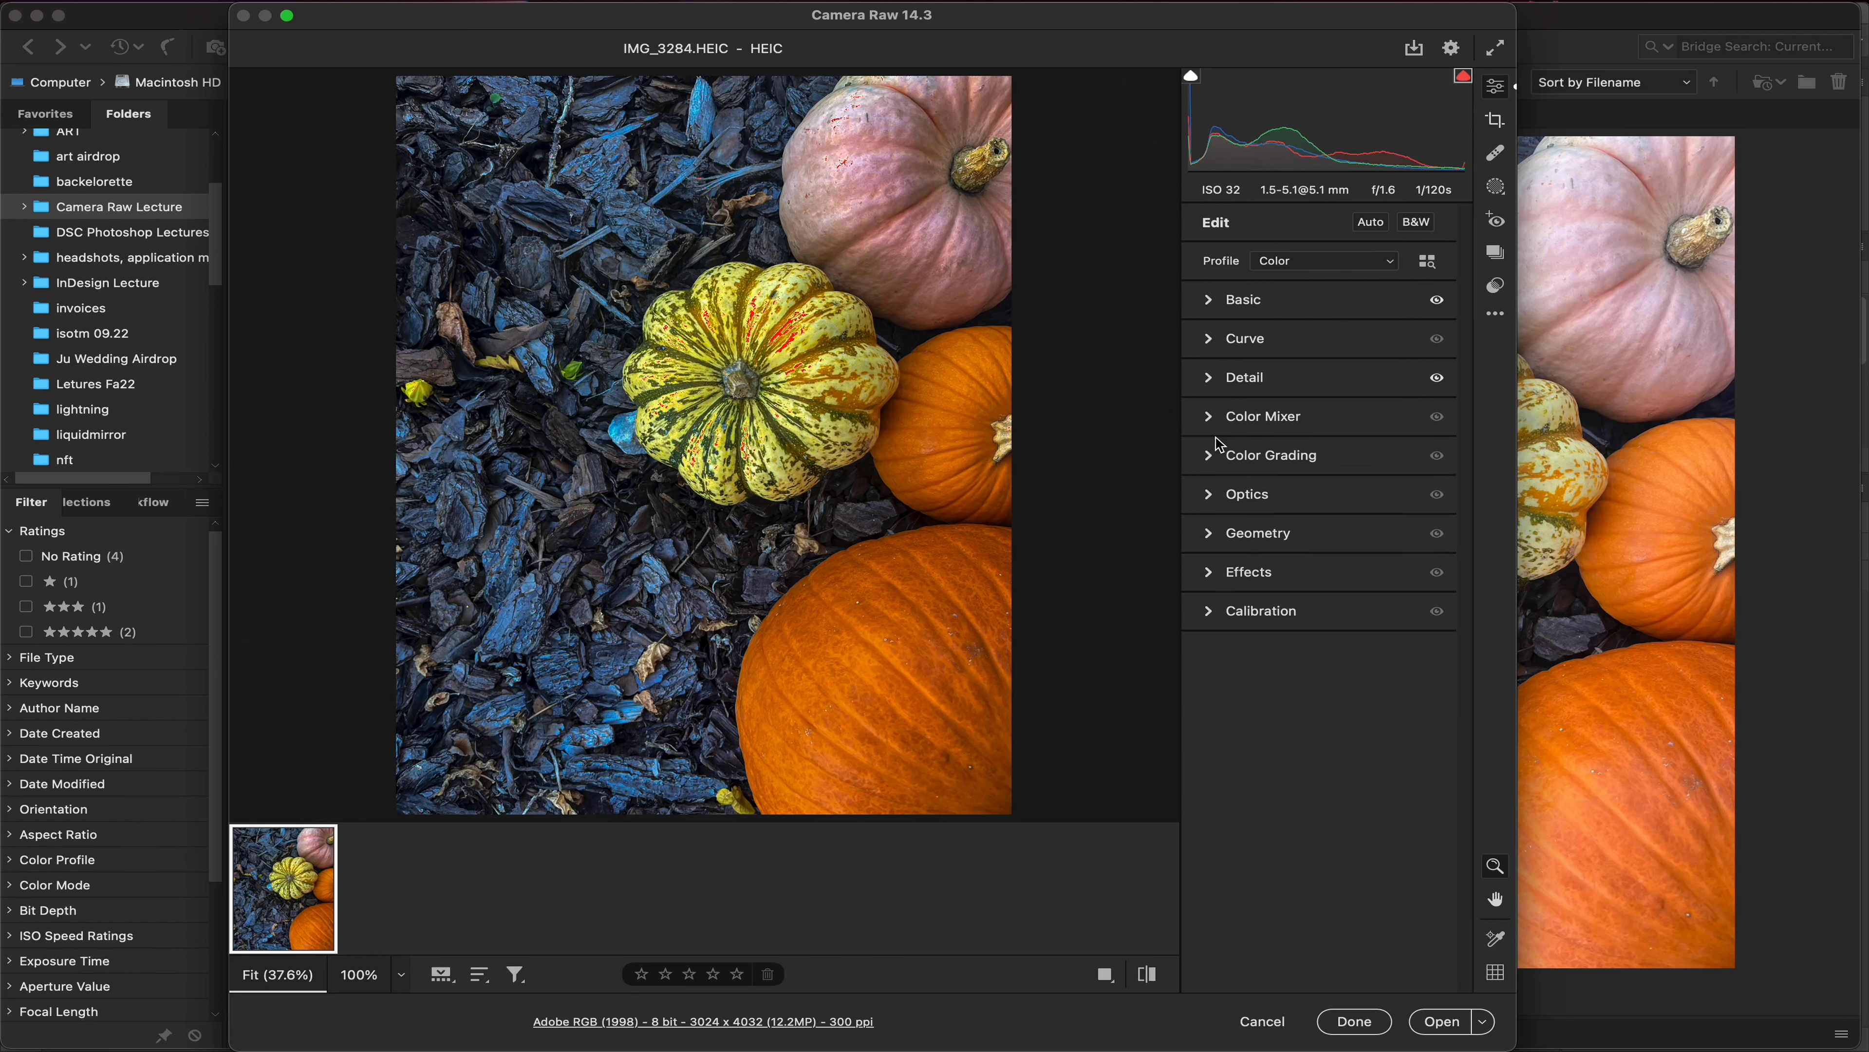
- Explore the HSL hue and luminance adjustments, and set the saturation of oranges to -7, aquas to -28 and blues to -14
click(1209, 417)
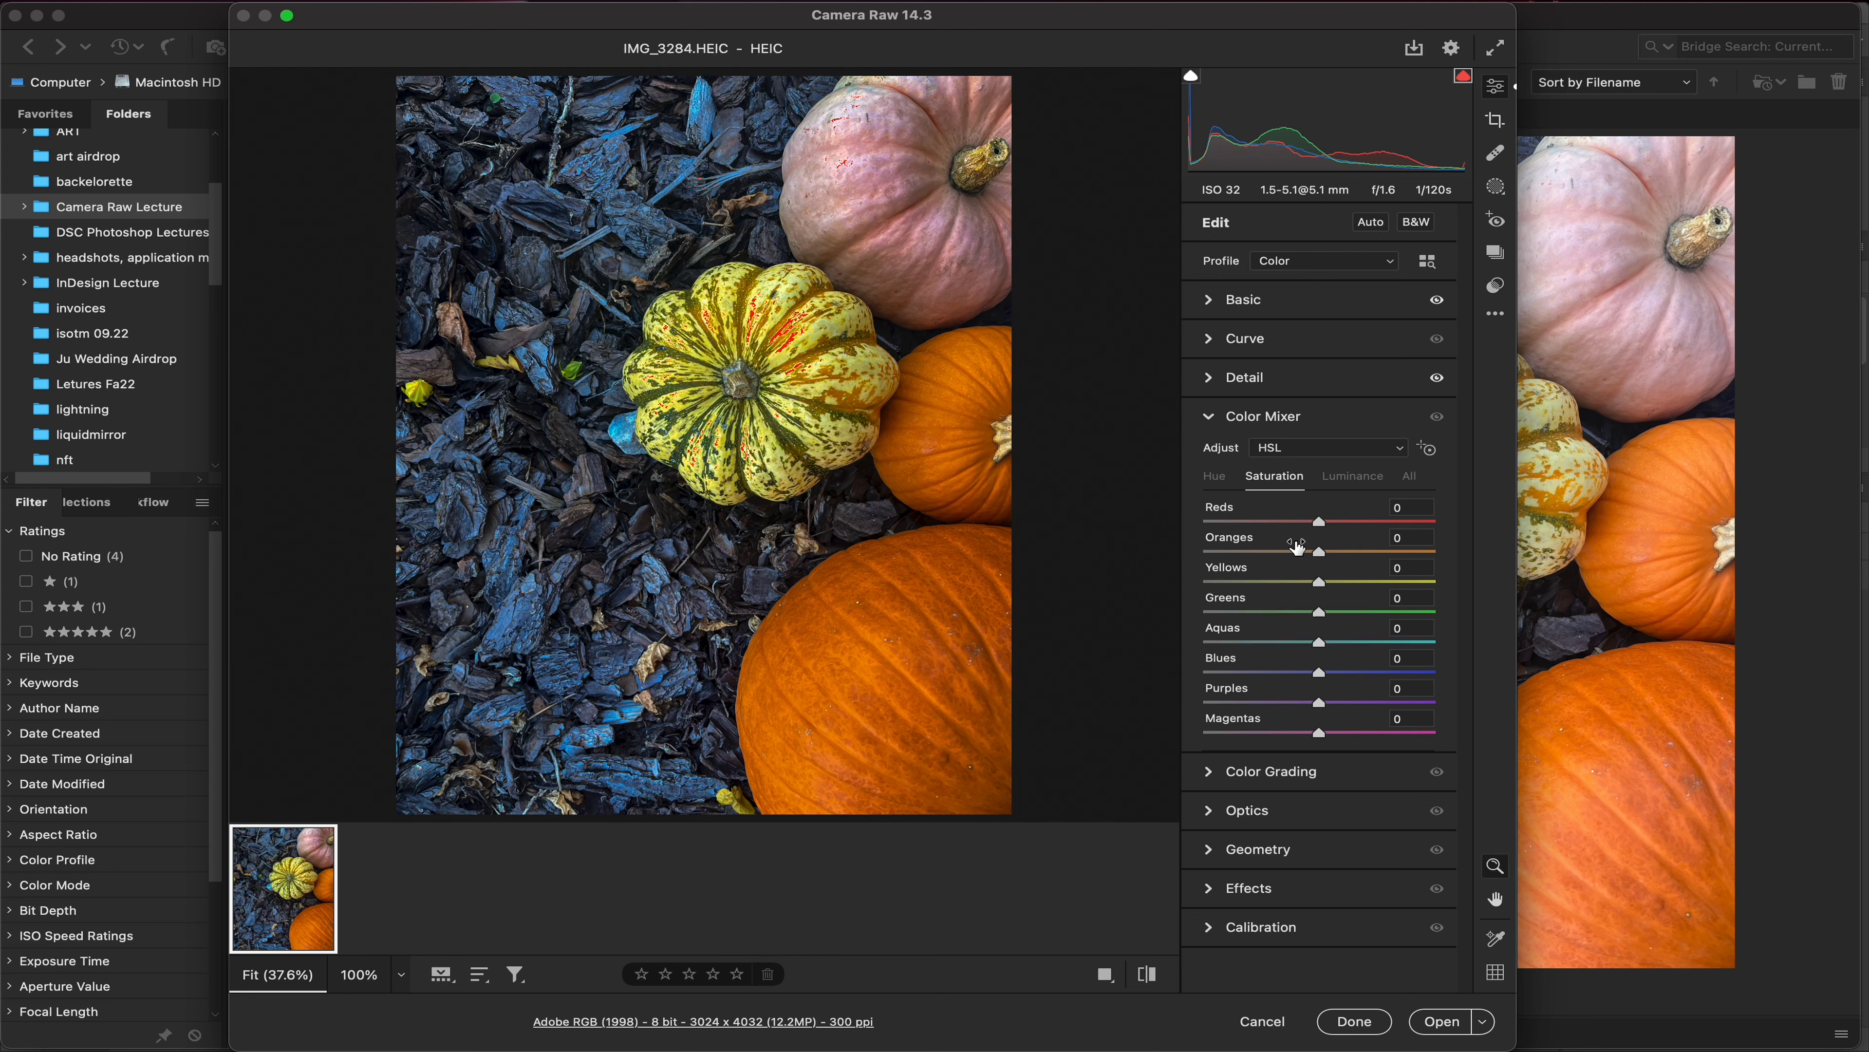
click(1215, 477)
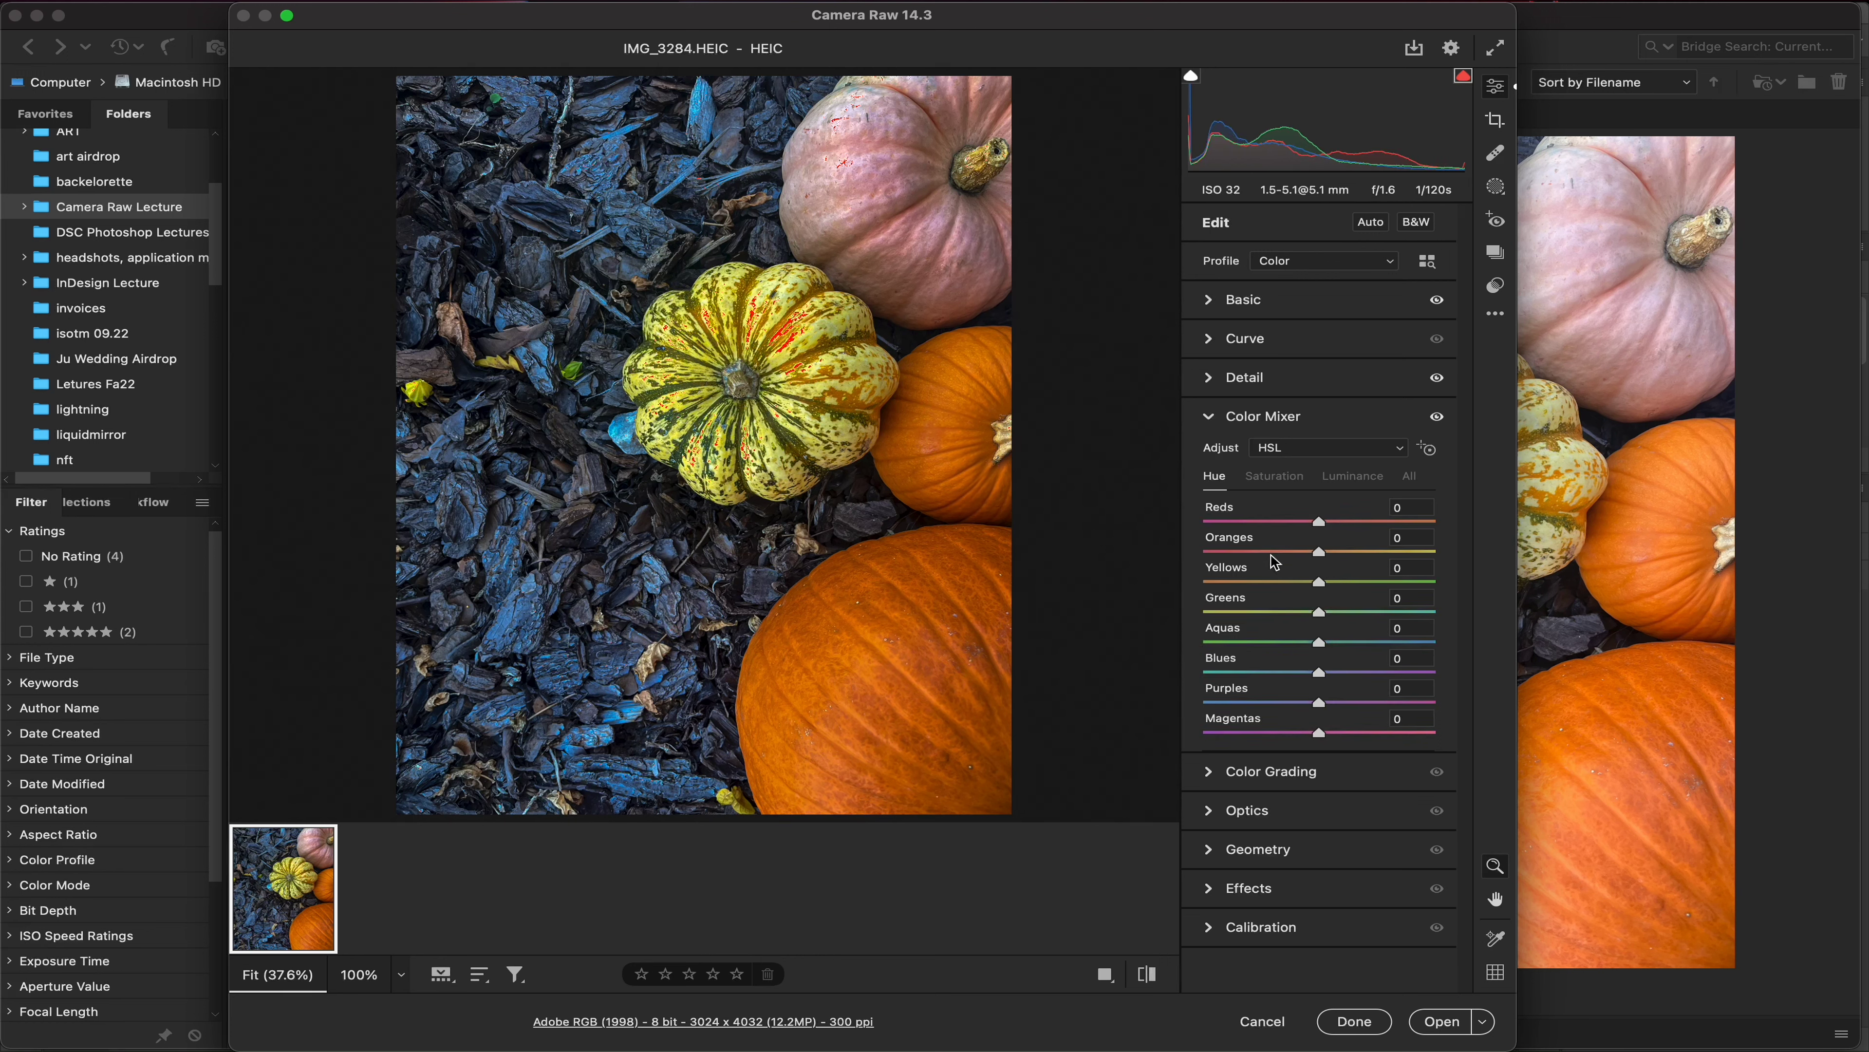
drag(1287, 549, 1280, 663)
click(1267, 481)
click(1348, 477)
drag(1300, 667, 1247, 632)
click(1264, 479)
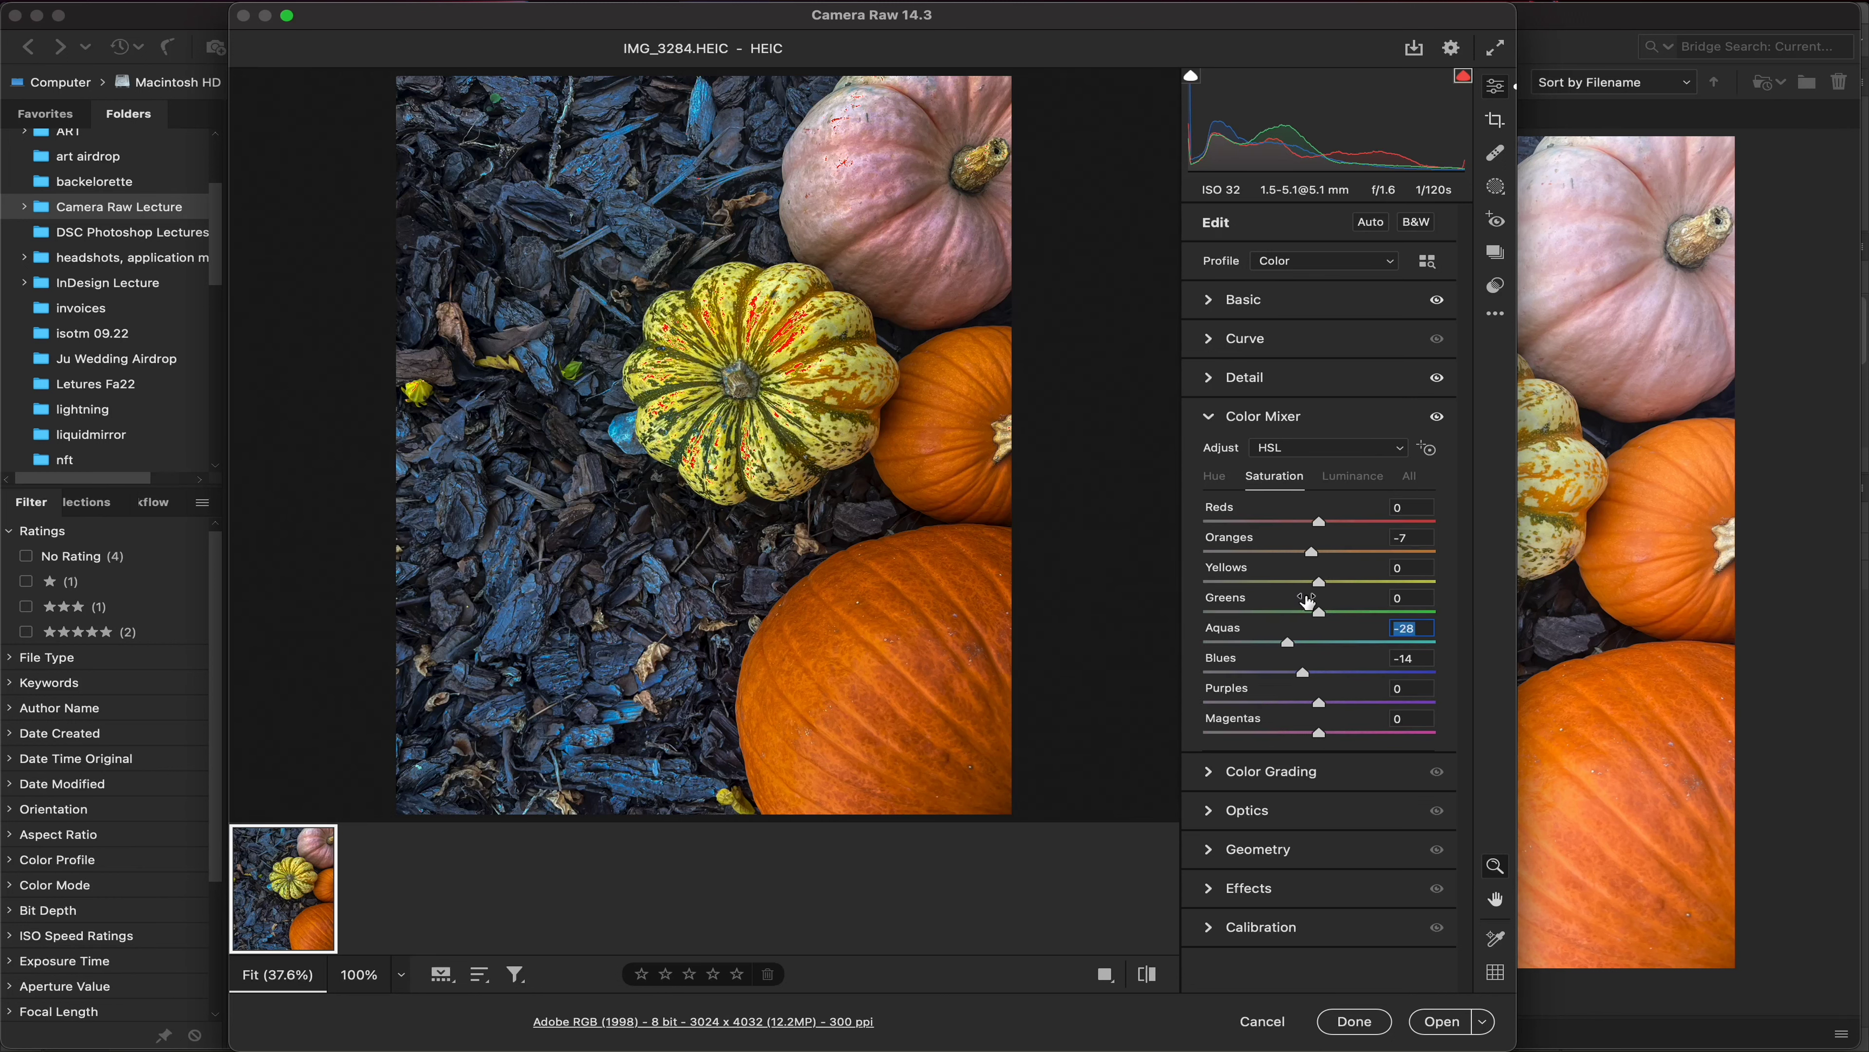
drag(1304, 602, 1339, 599)
double_click(1338, 599)
click(1208, 416)
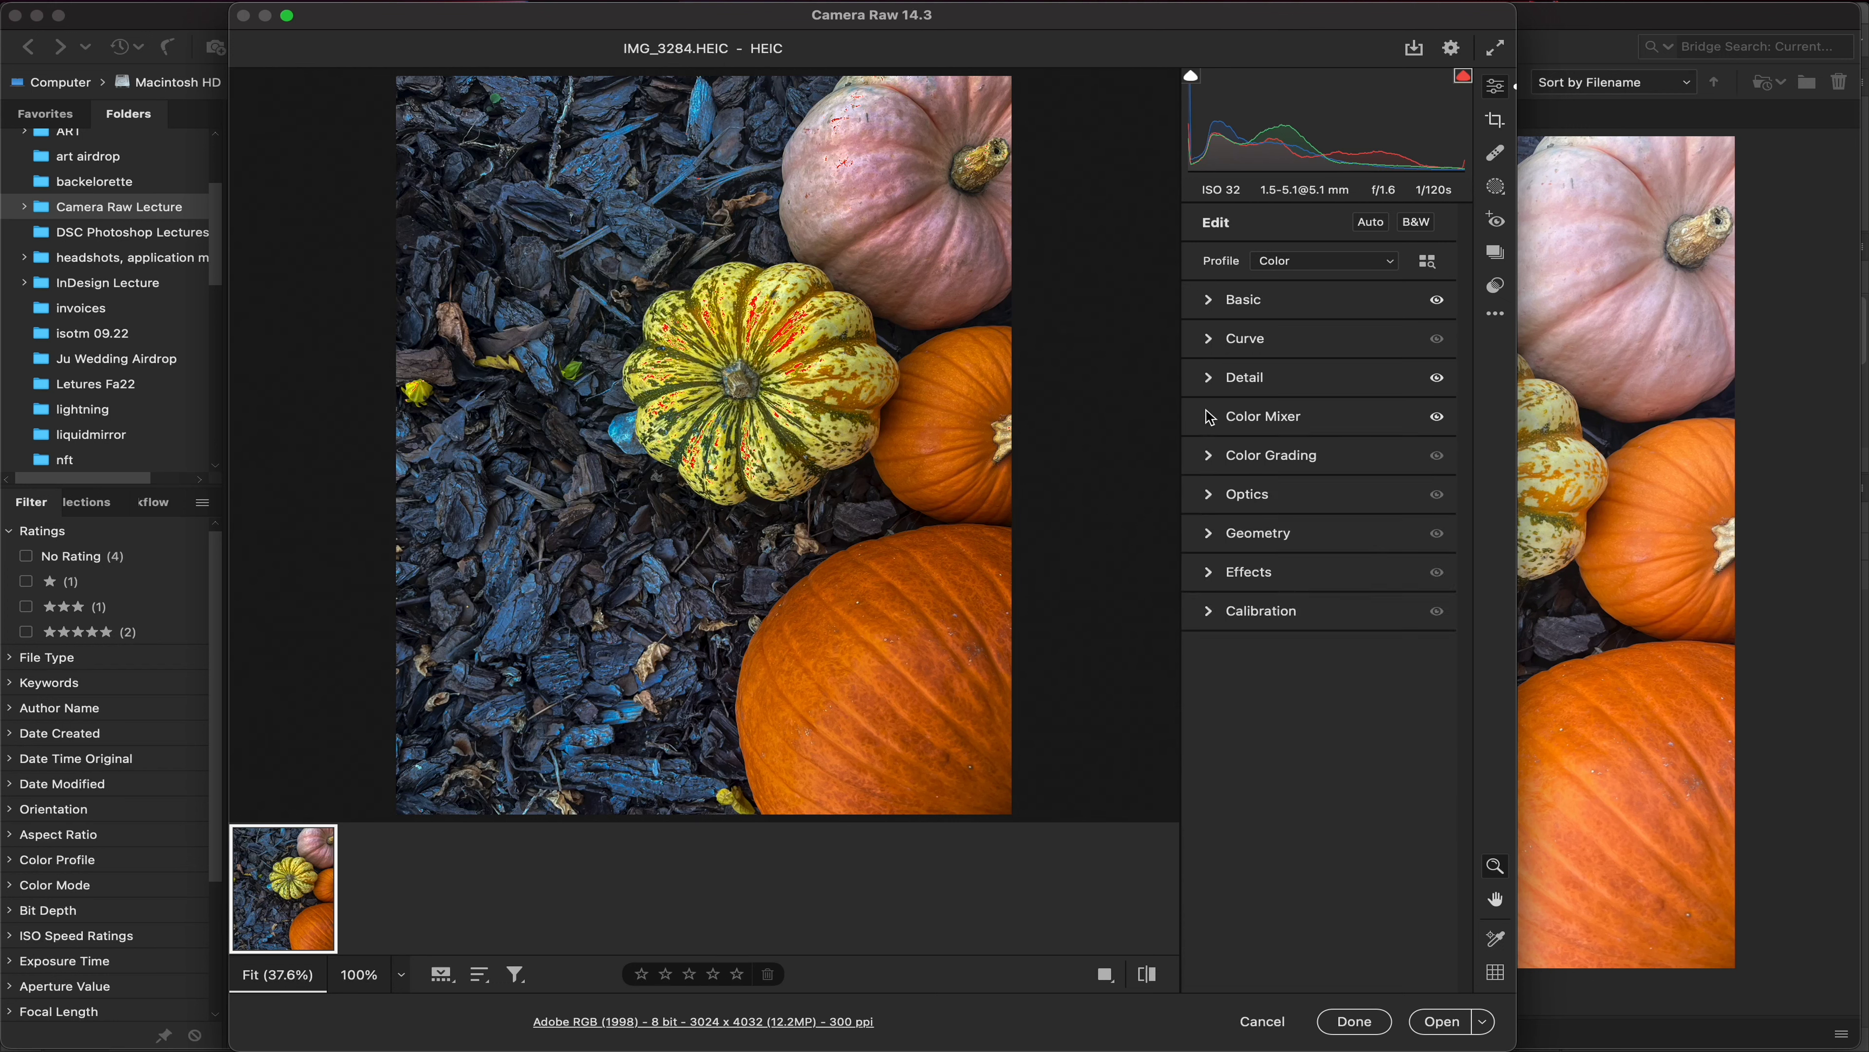
- Apply manual lens corrections with Distortion +11 and Vignette +13
click(1209, 495)
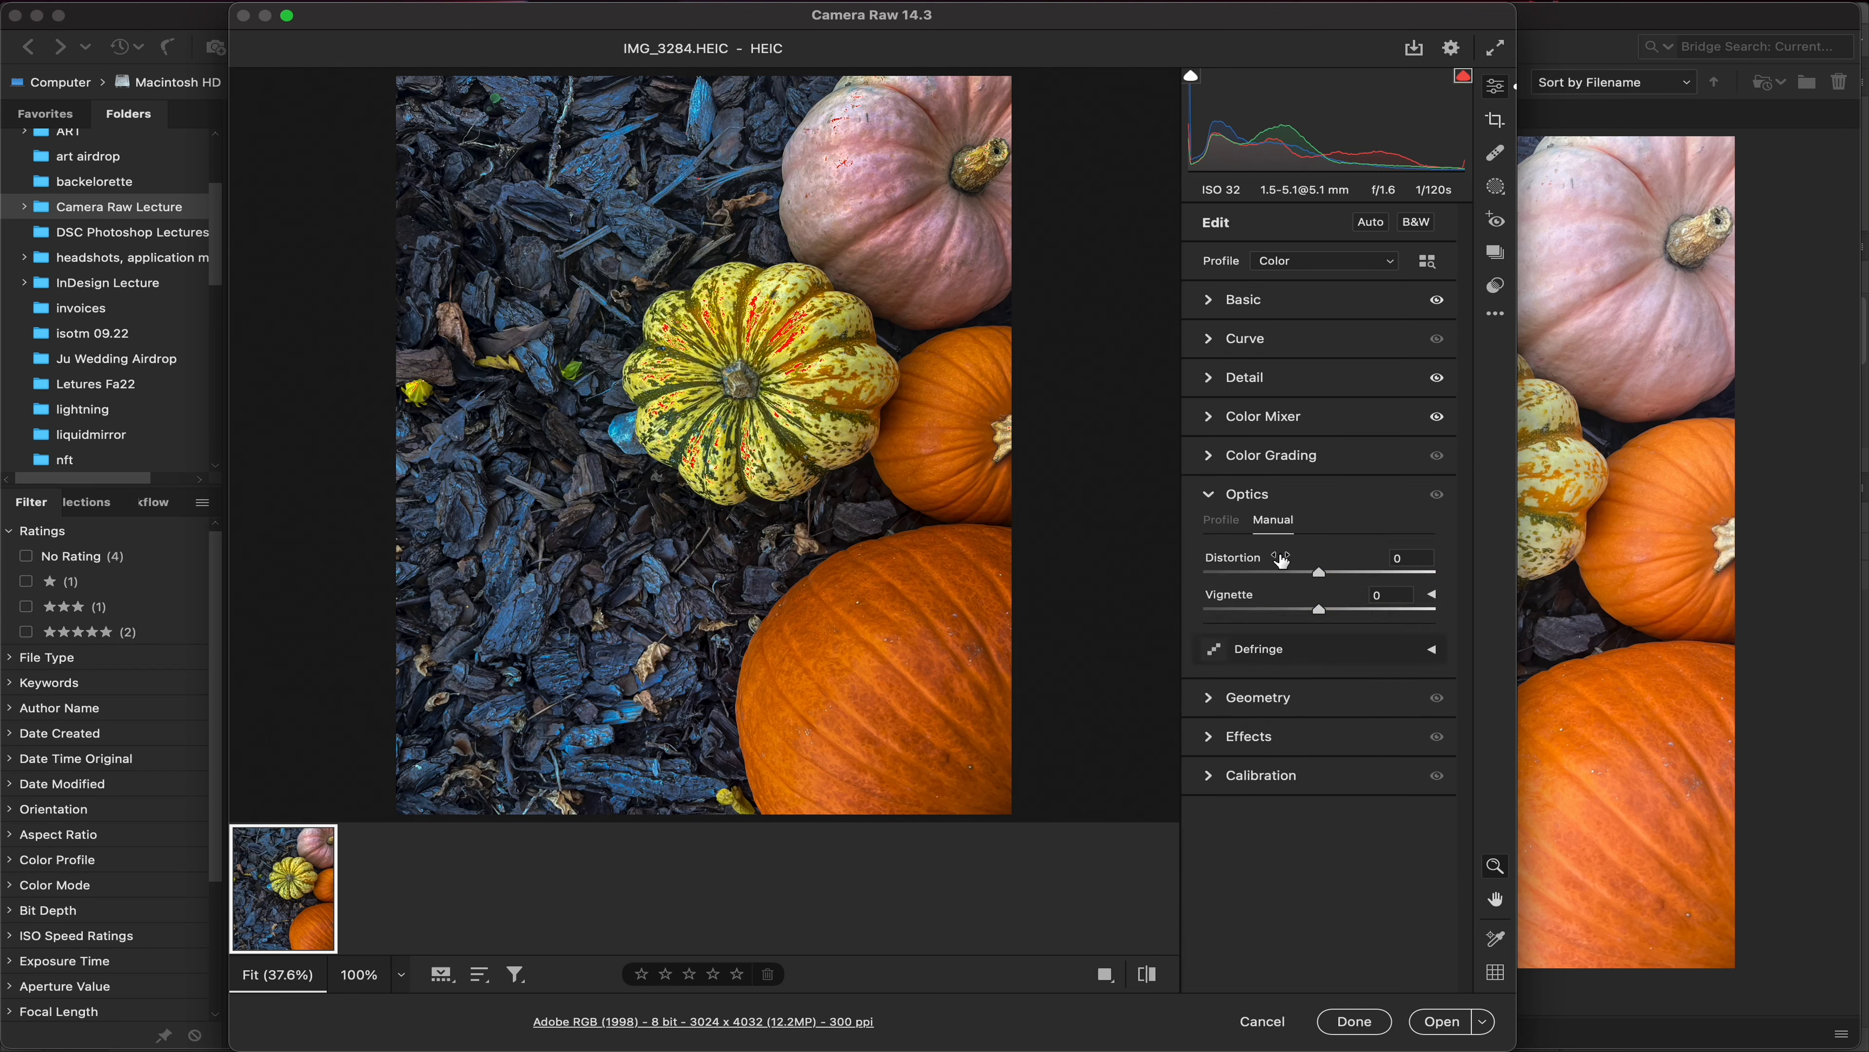
drag(1281, 562, 1328, 604)
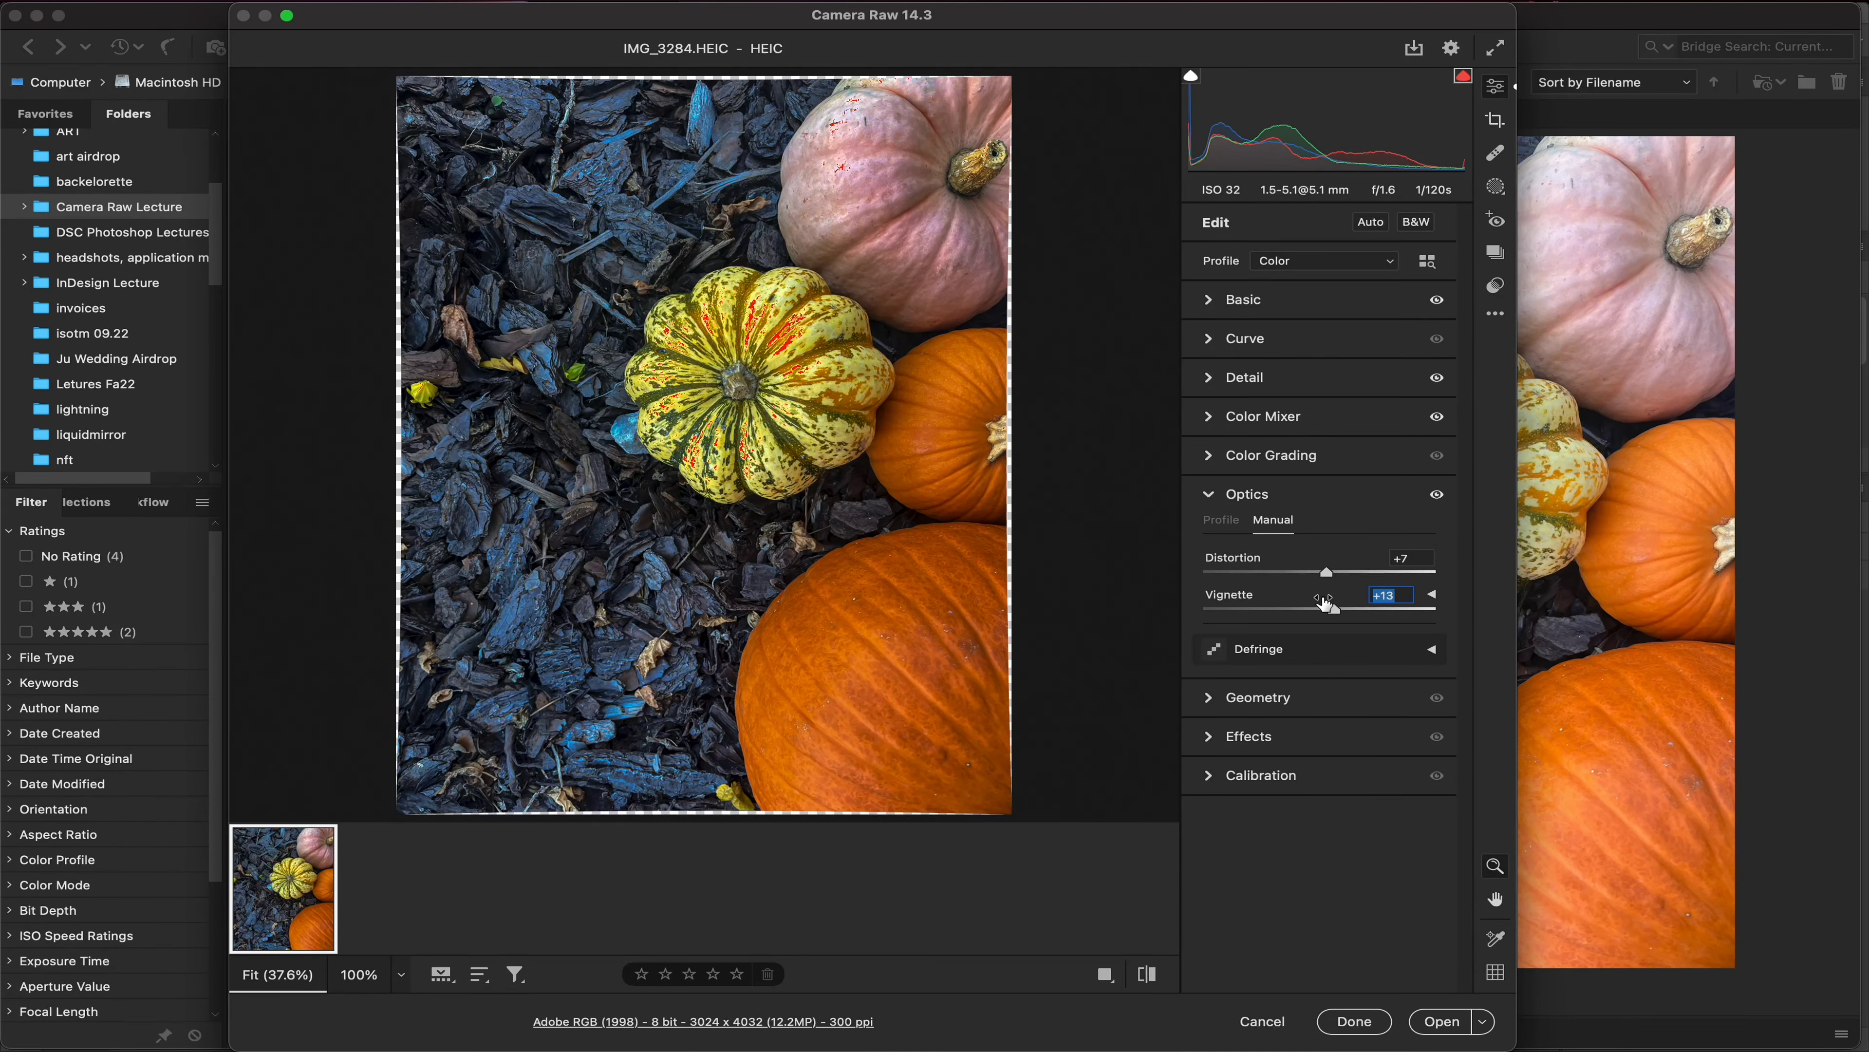
drag(1300, 564, 1304, 567)
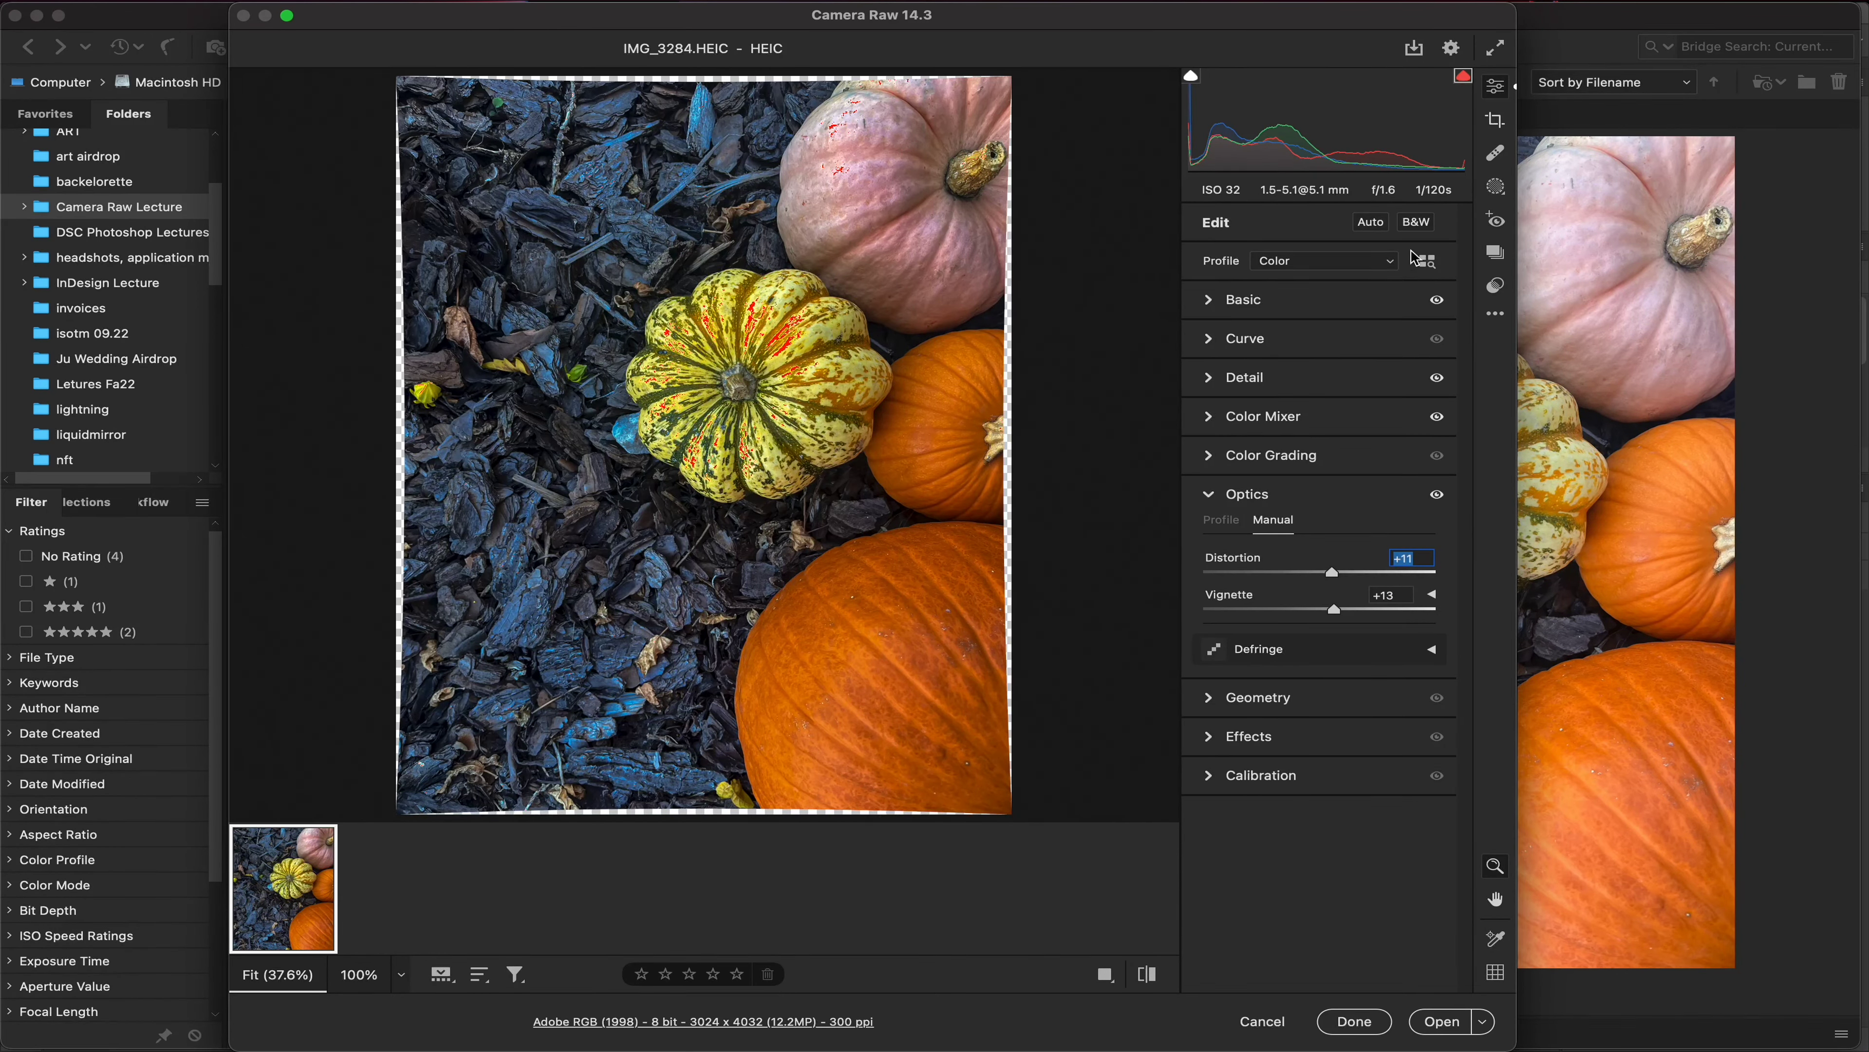
- Heal the small yellow and green leaves in the mulch beside the striped gourd, moving each sampling source to a clean mulch area
click(1498, 152)
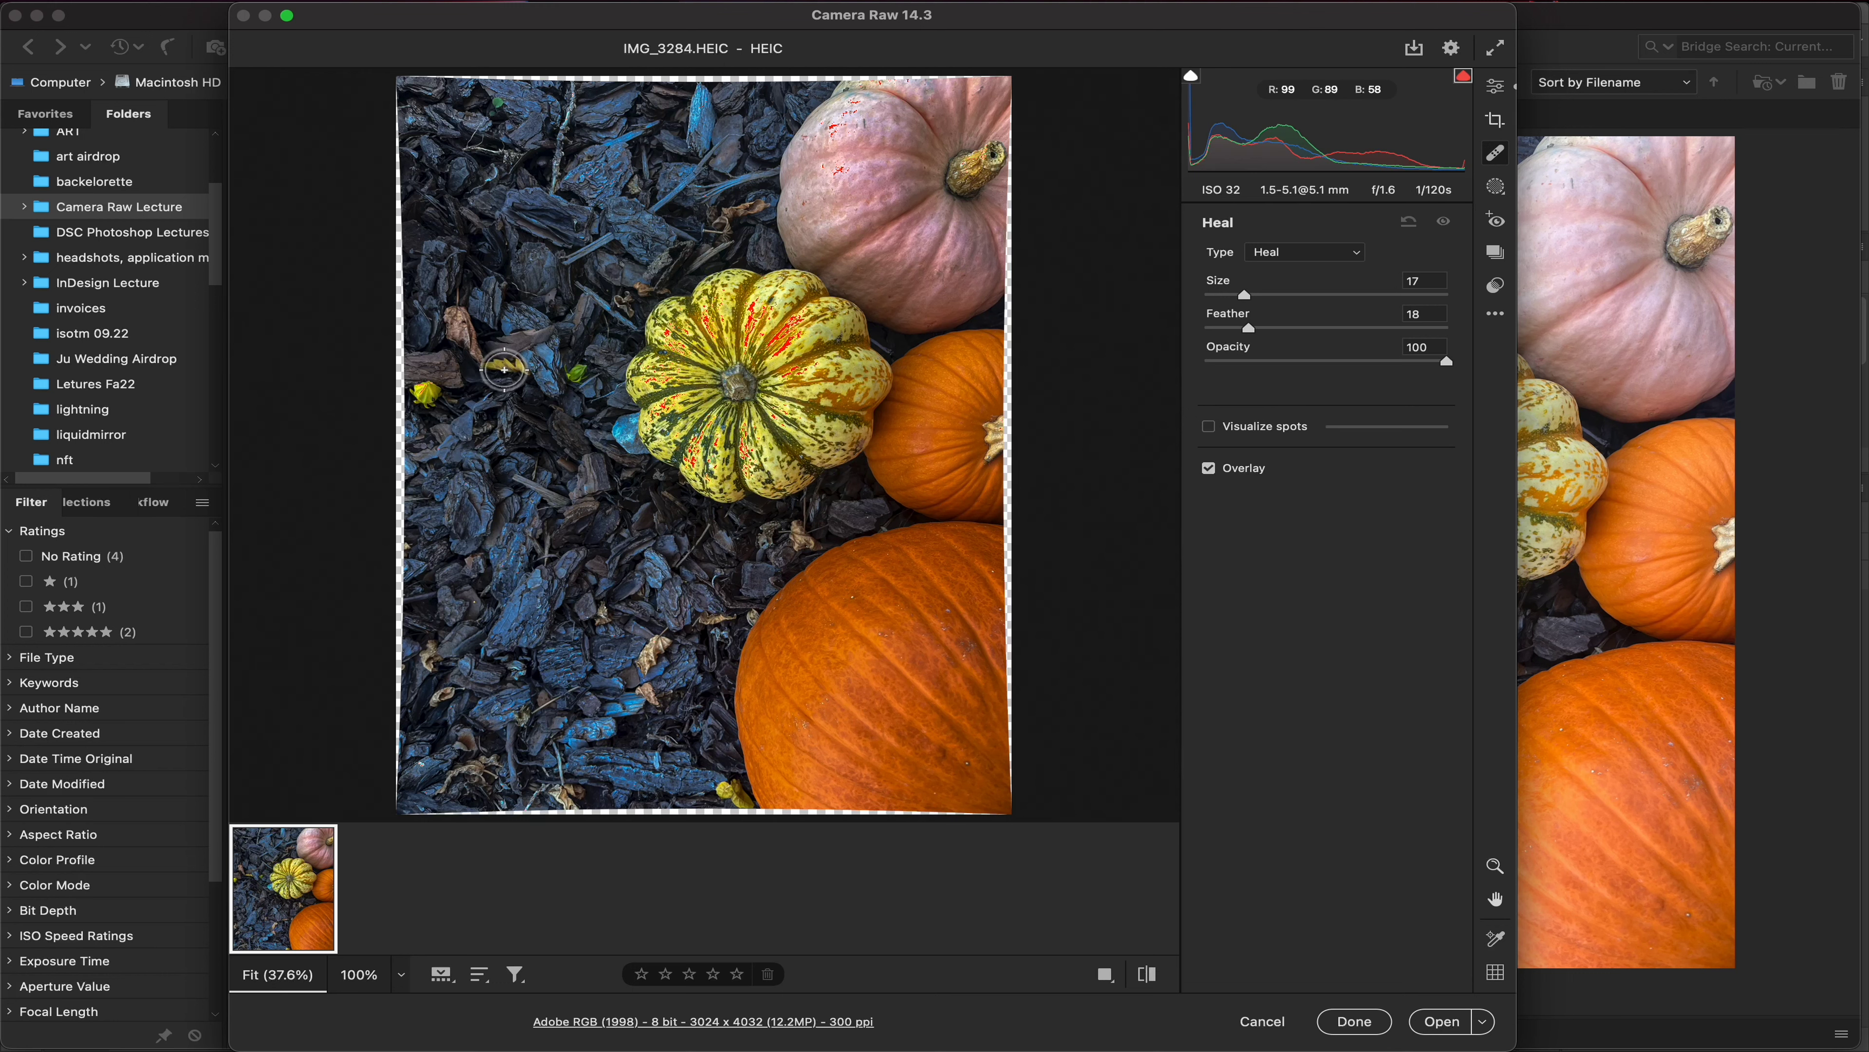
click(504, 369)
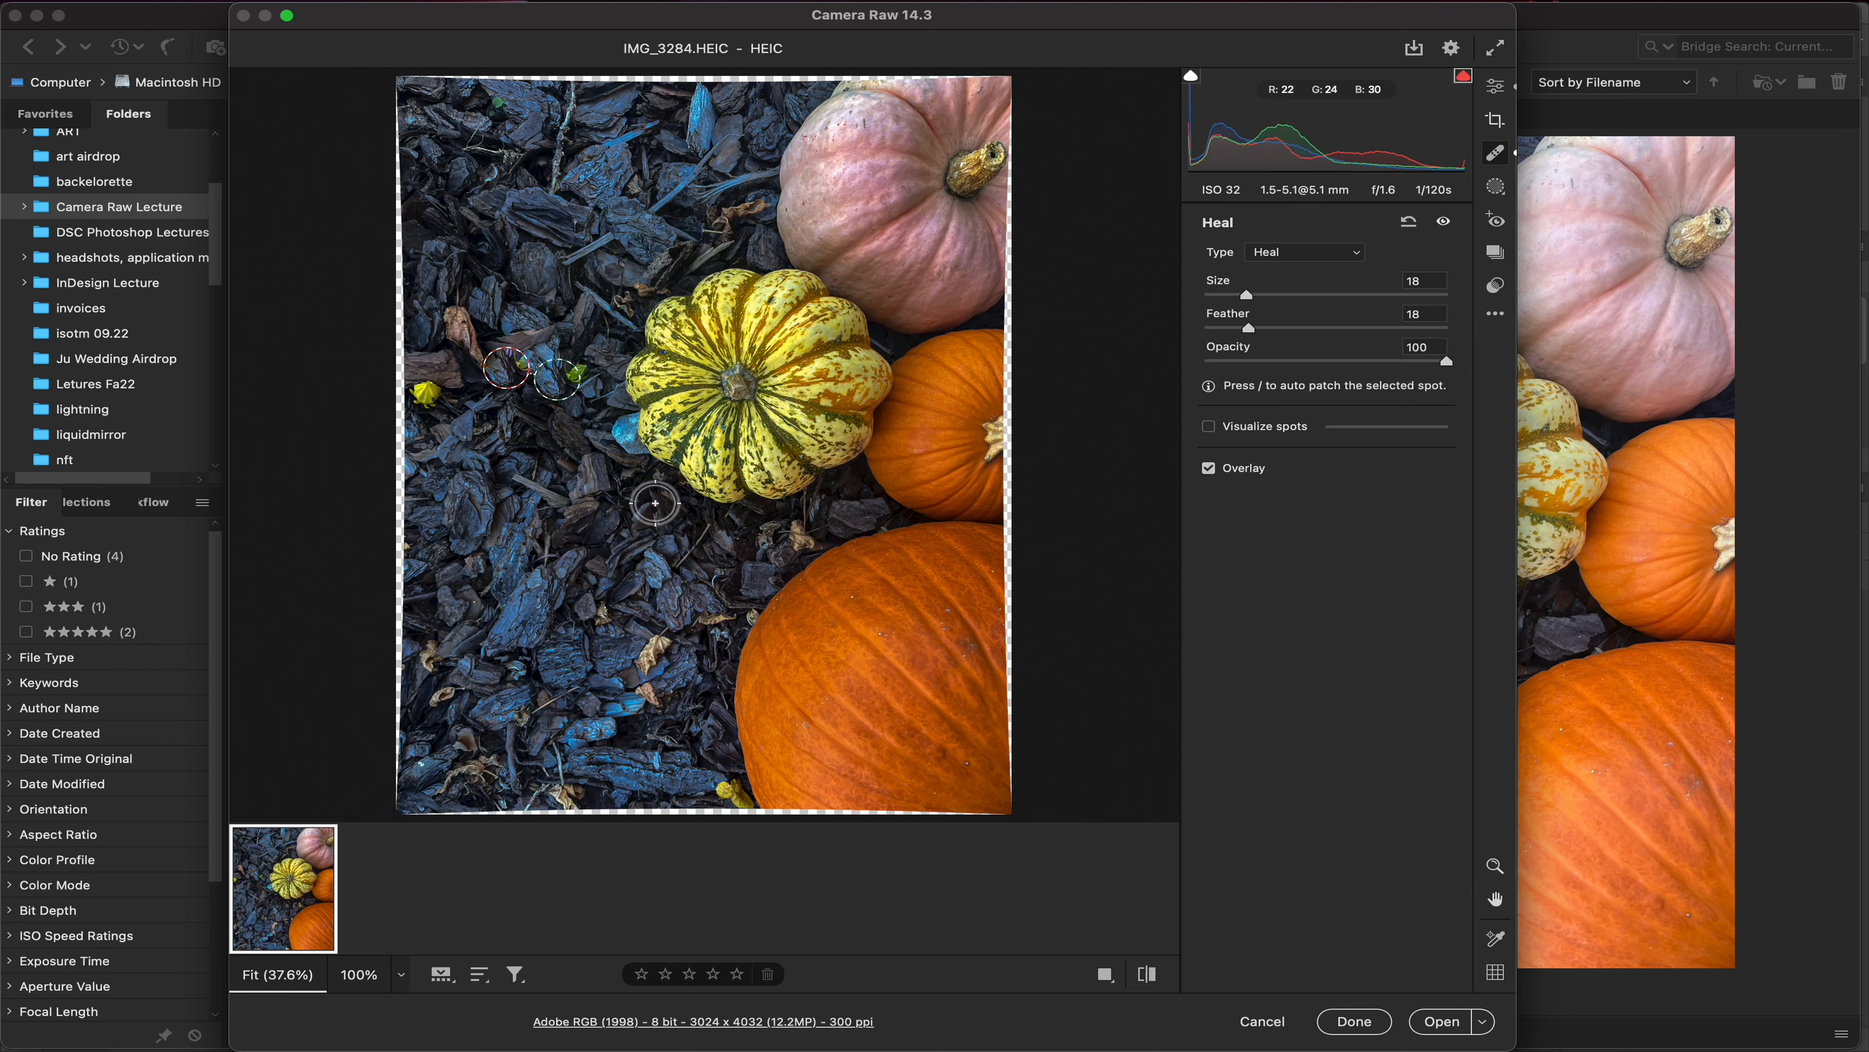
mouse_move(577, 391)
mouse_down()
mouse_move(614, 492)
mouse_move(615, 477)
mouse_up()
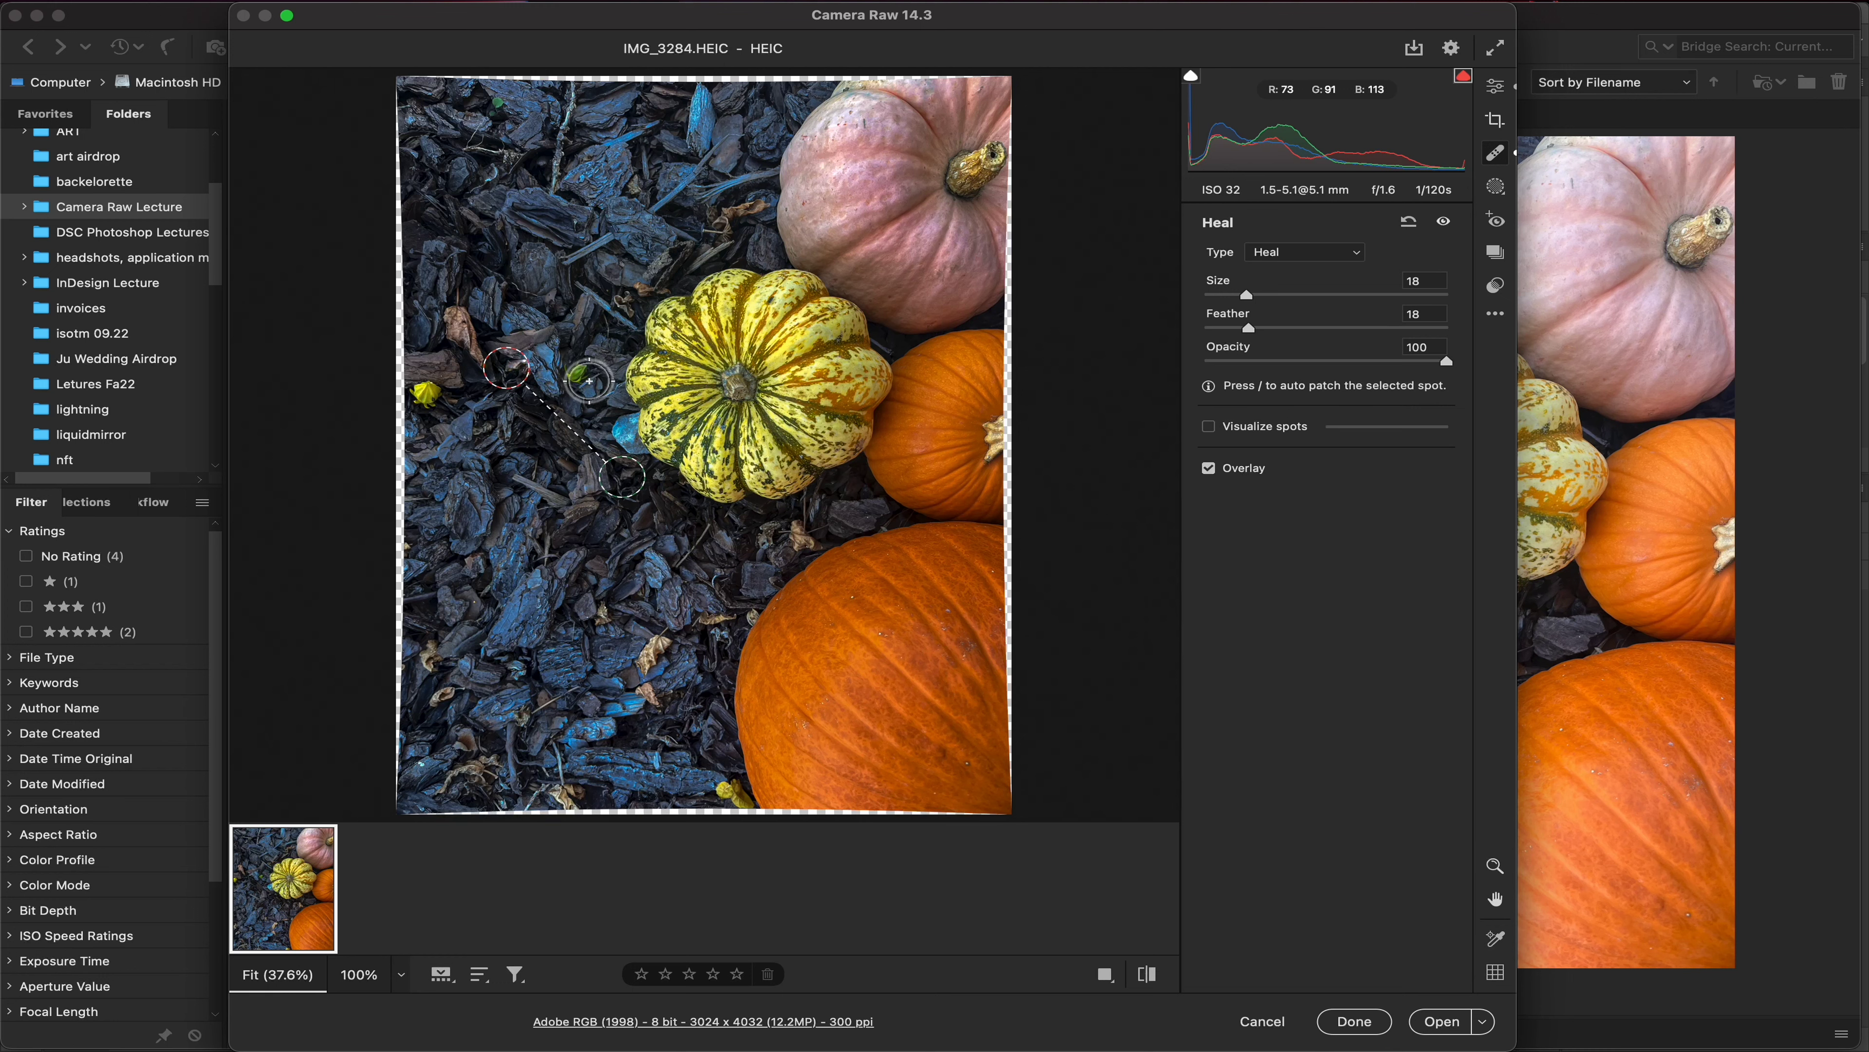
click(582, 374)
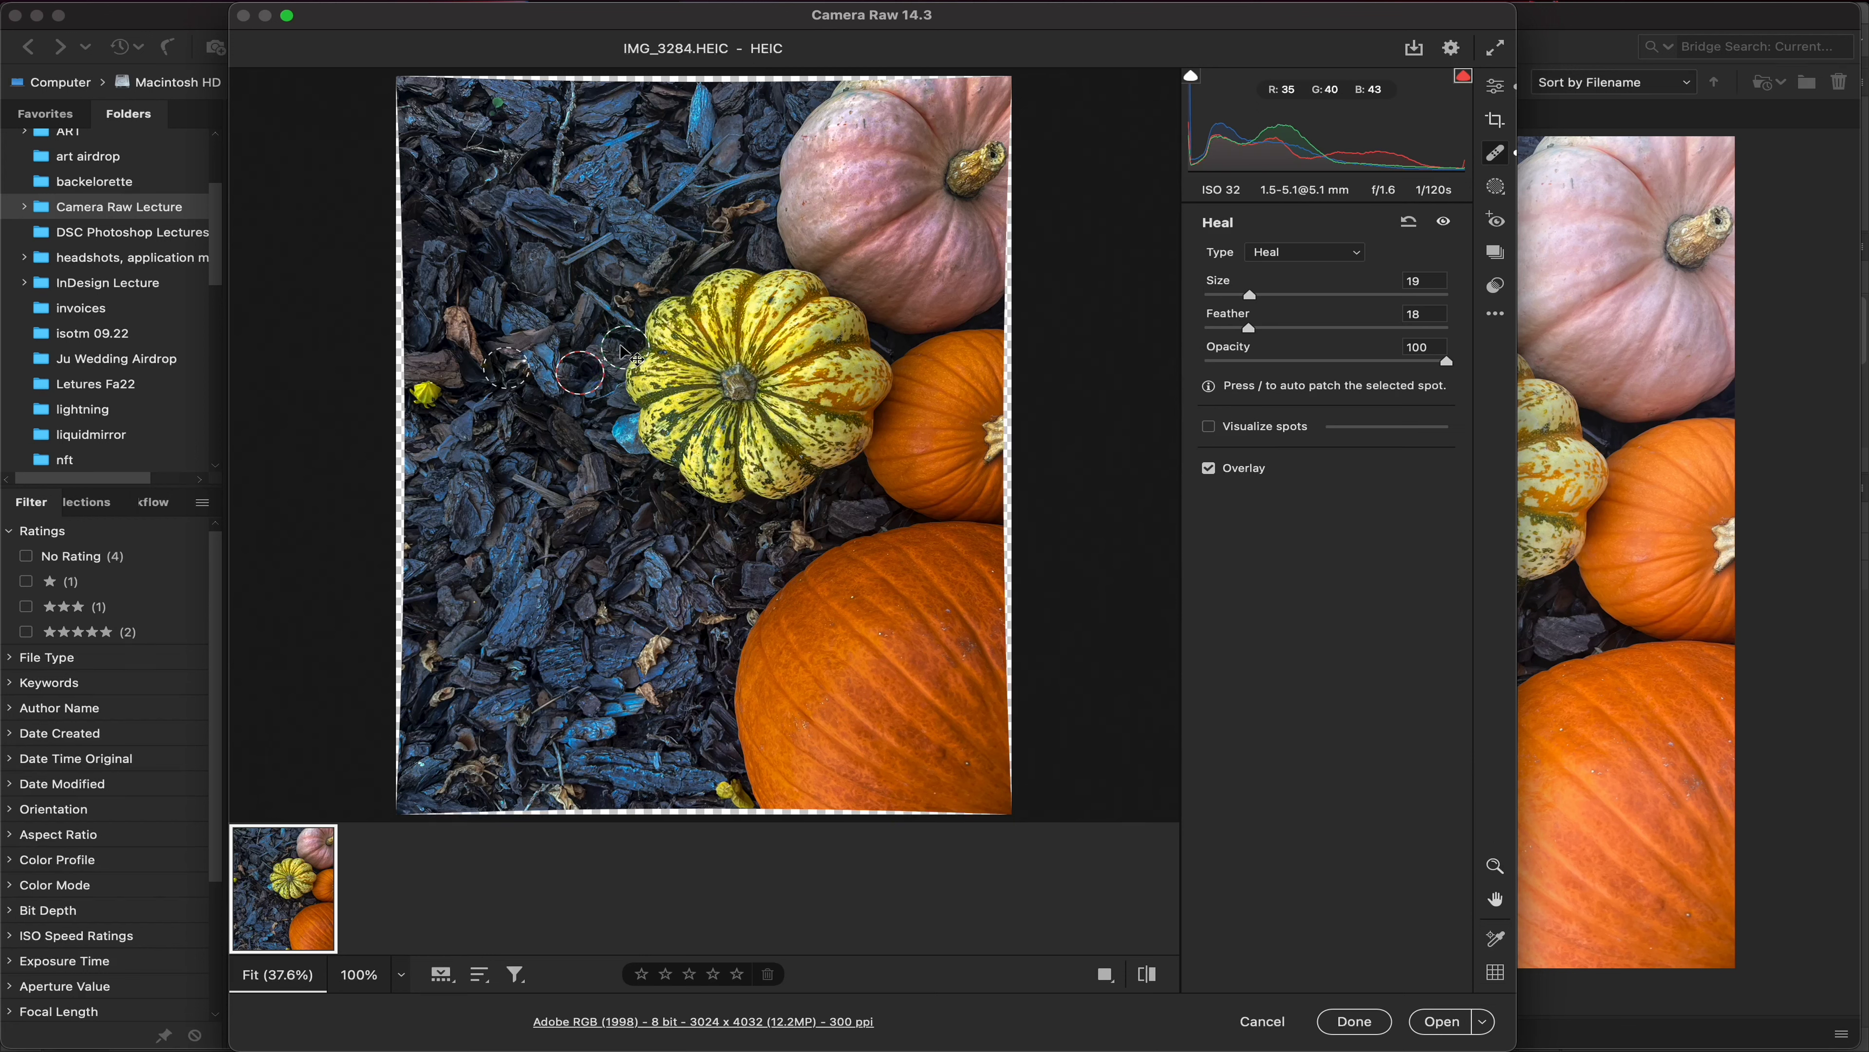
drag(621, 346, 598, 276)
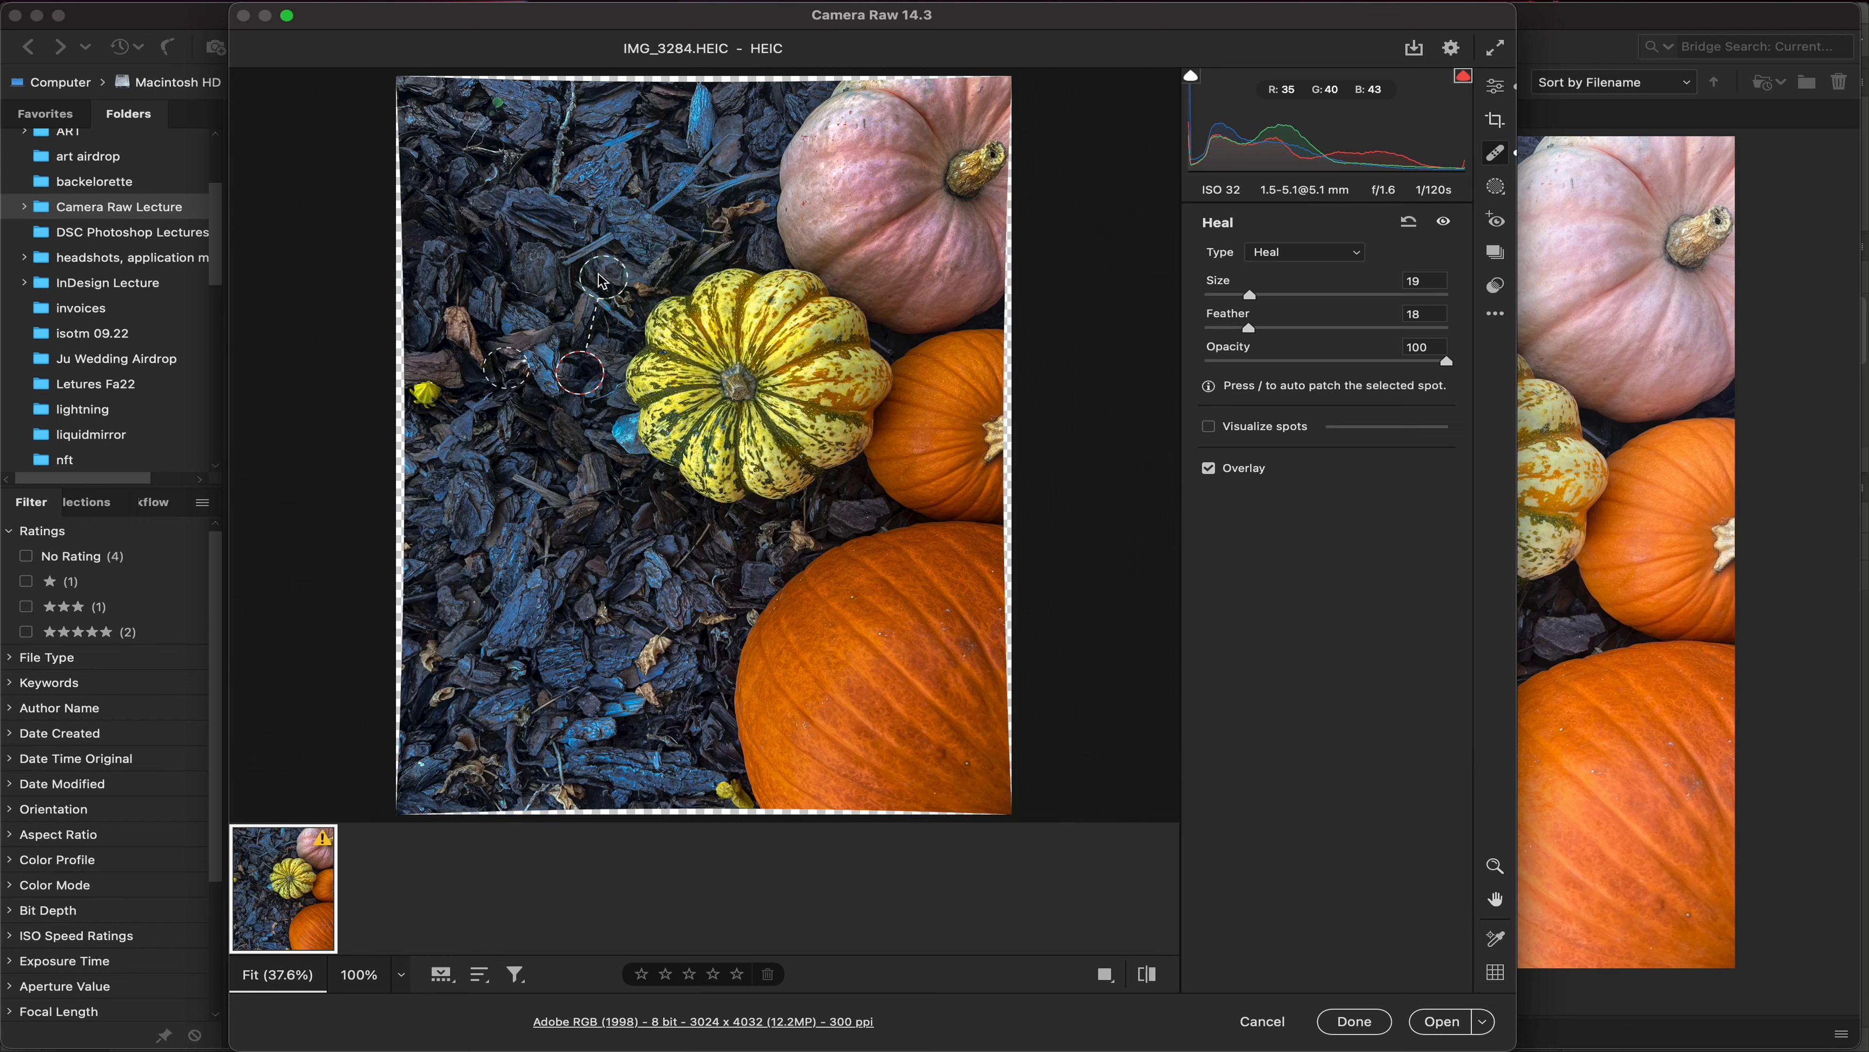